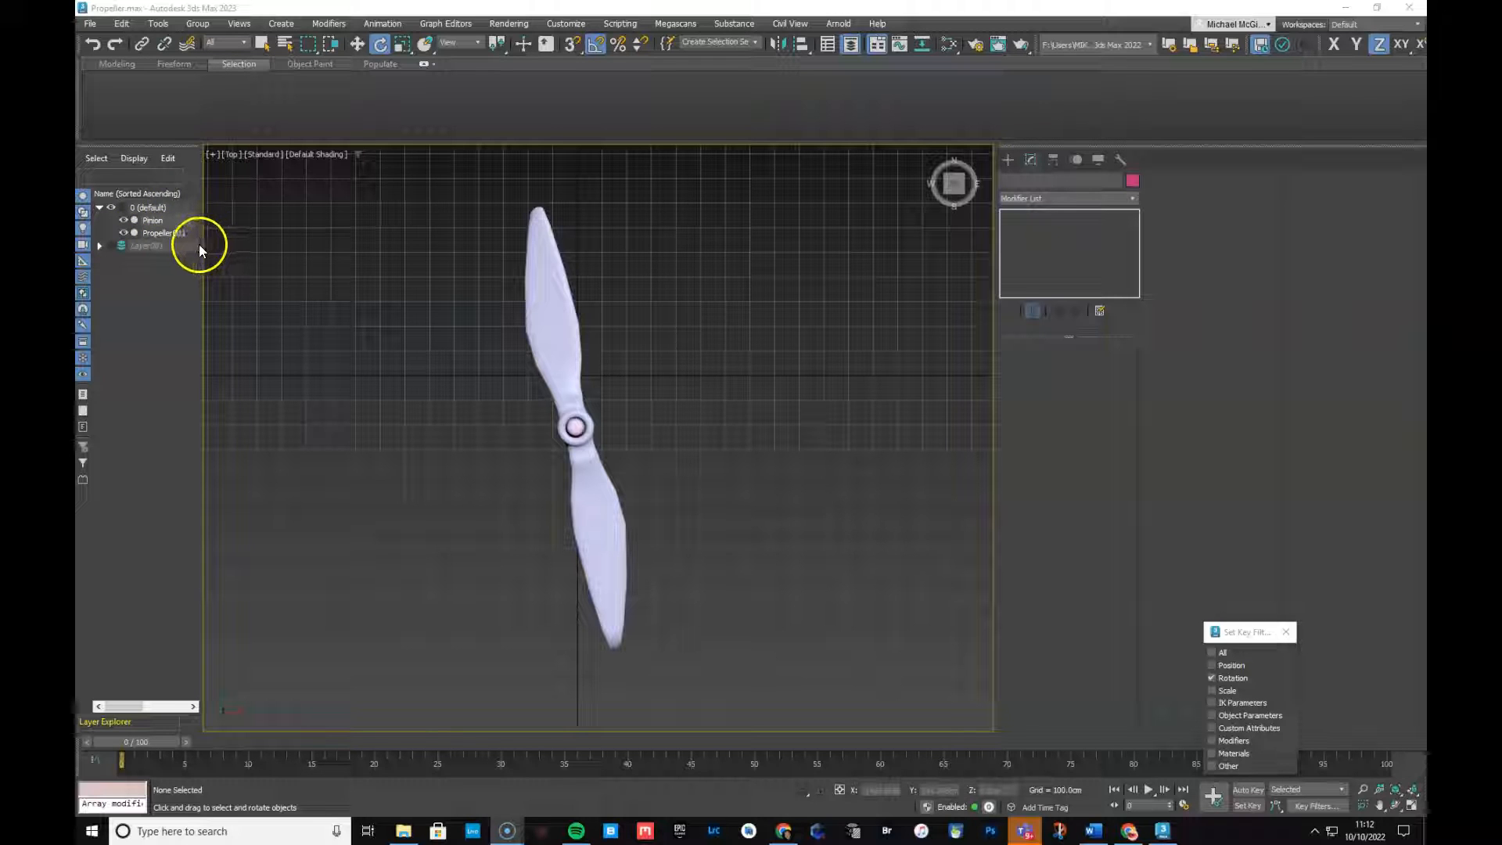
Inspect the modifier stacks of Propeller001 and the original Propeller in the hidden layer, and leave Propeller001 selected.
left_click(157, 233)
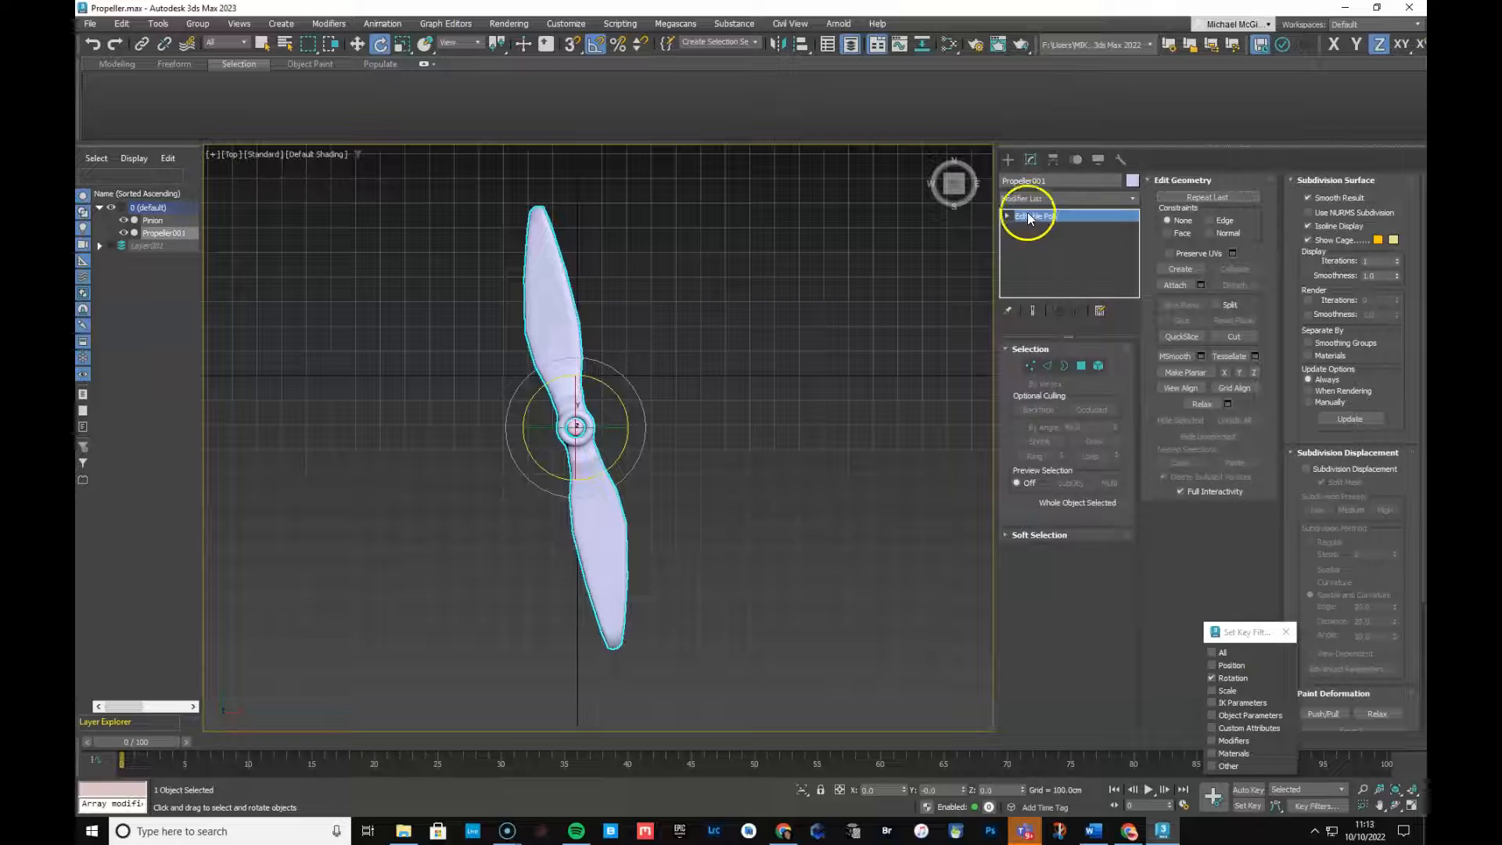
left_click(99, 246)
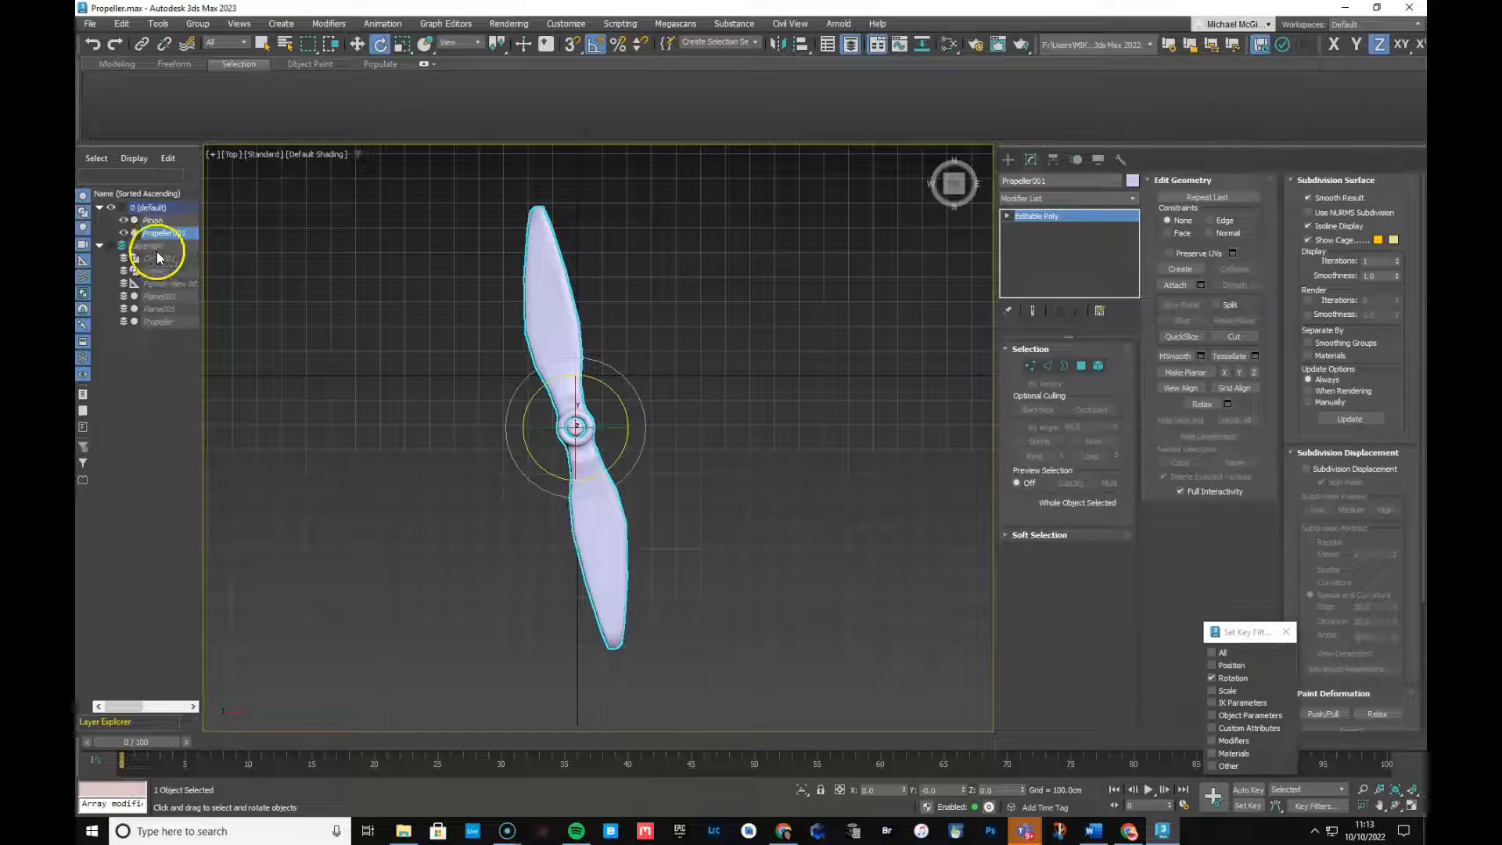
left_click(160, 322)
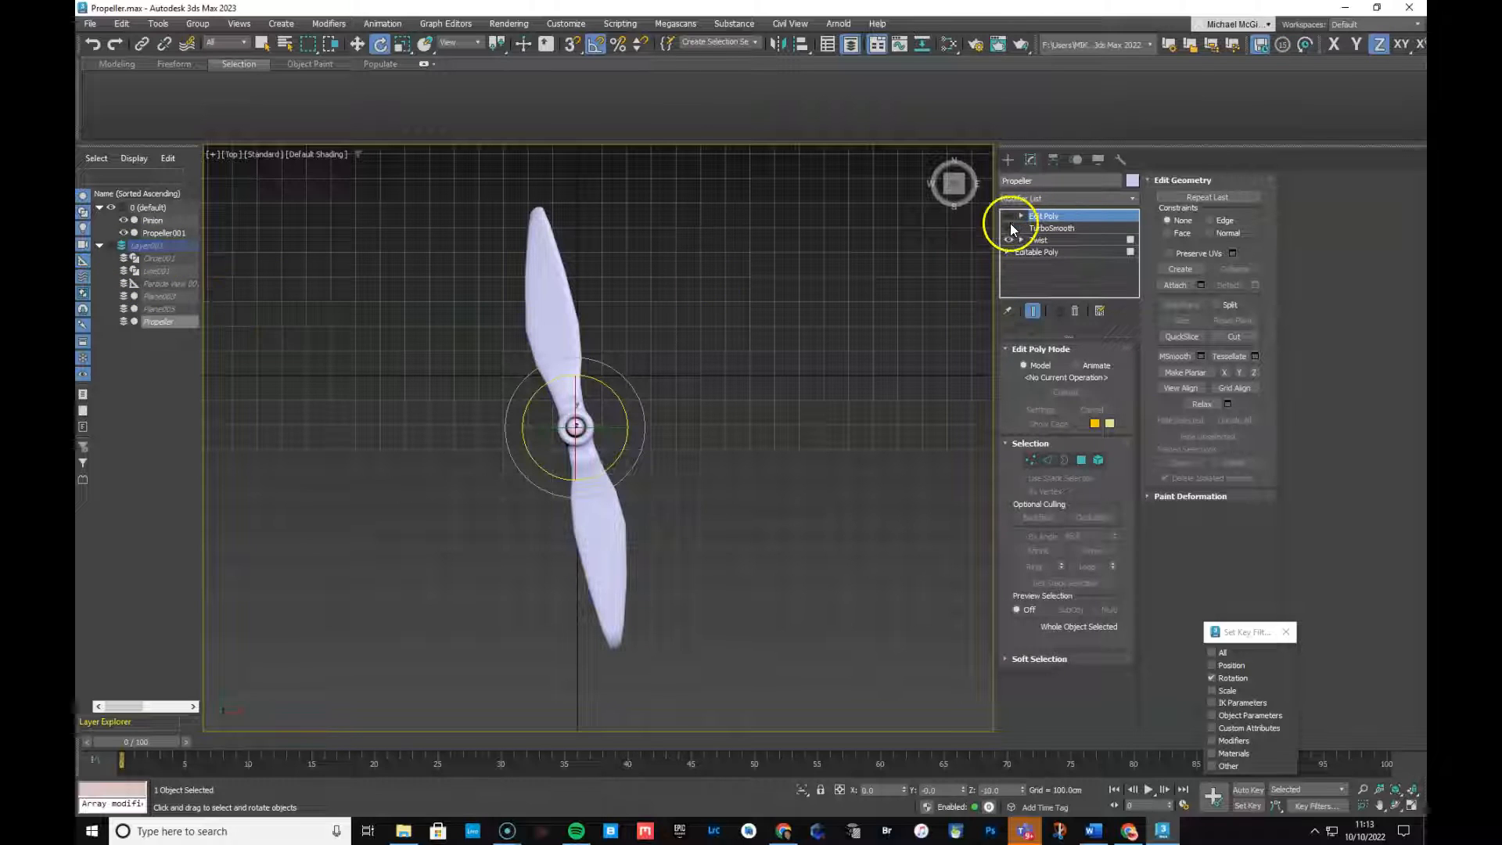
left_click(99, 246)
left_click(163, 232)
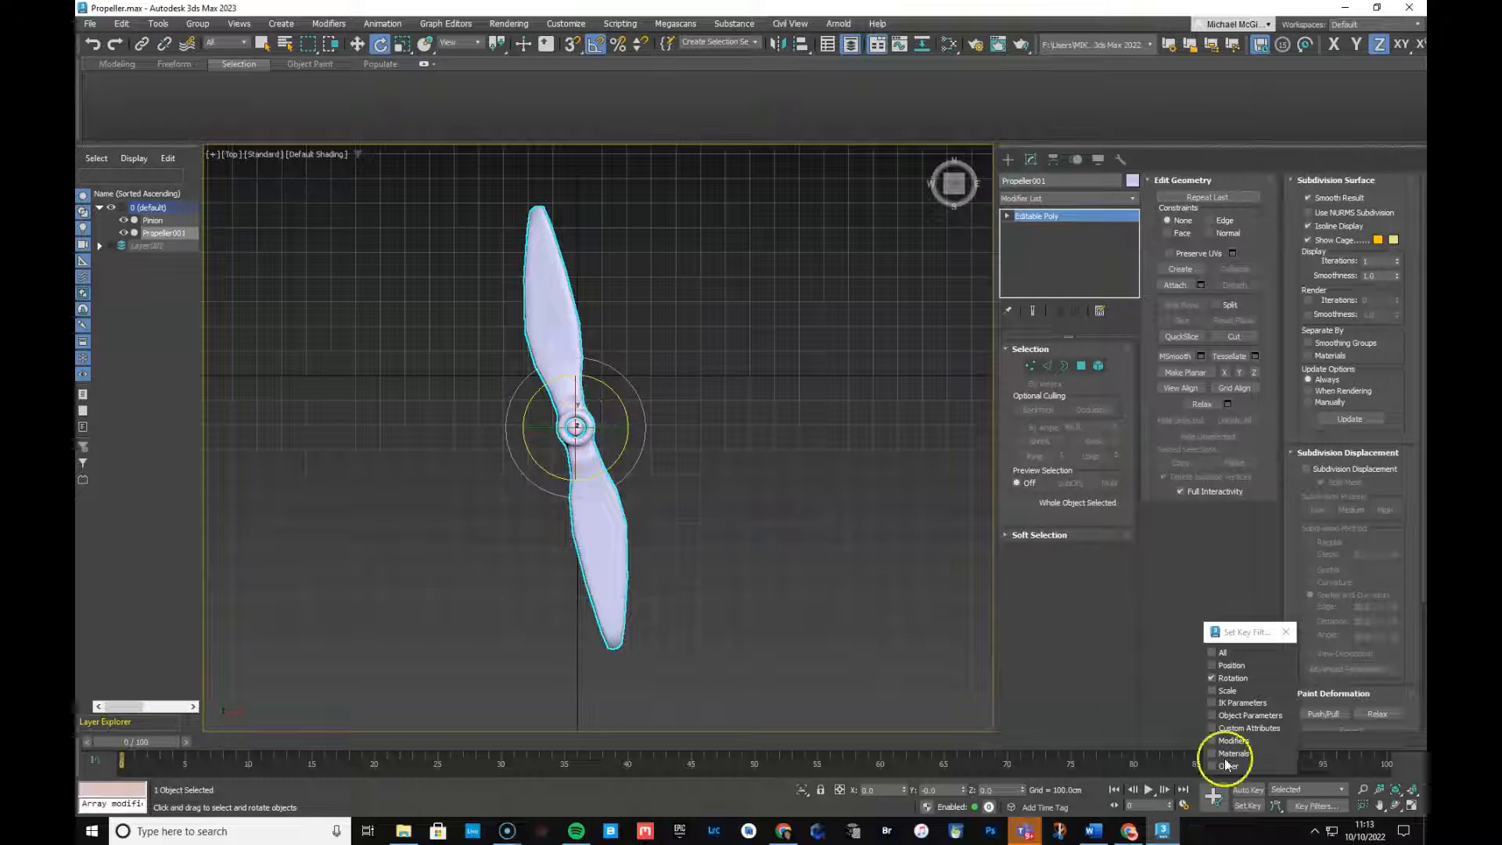
Check the Set Key filters for the Rotation track.
left_click(1285, 632)
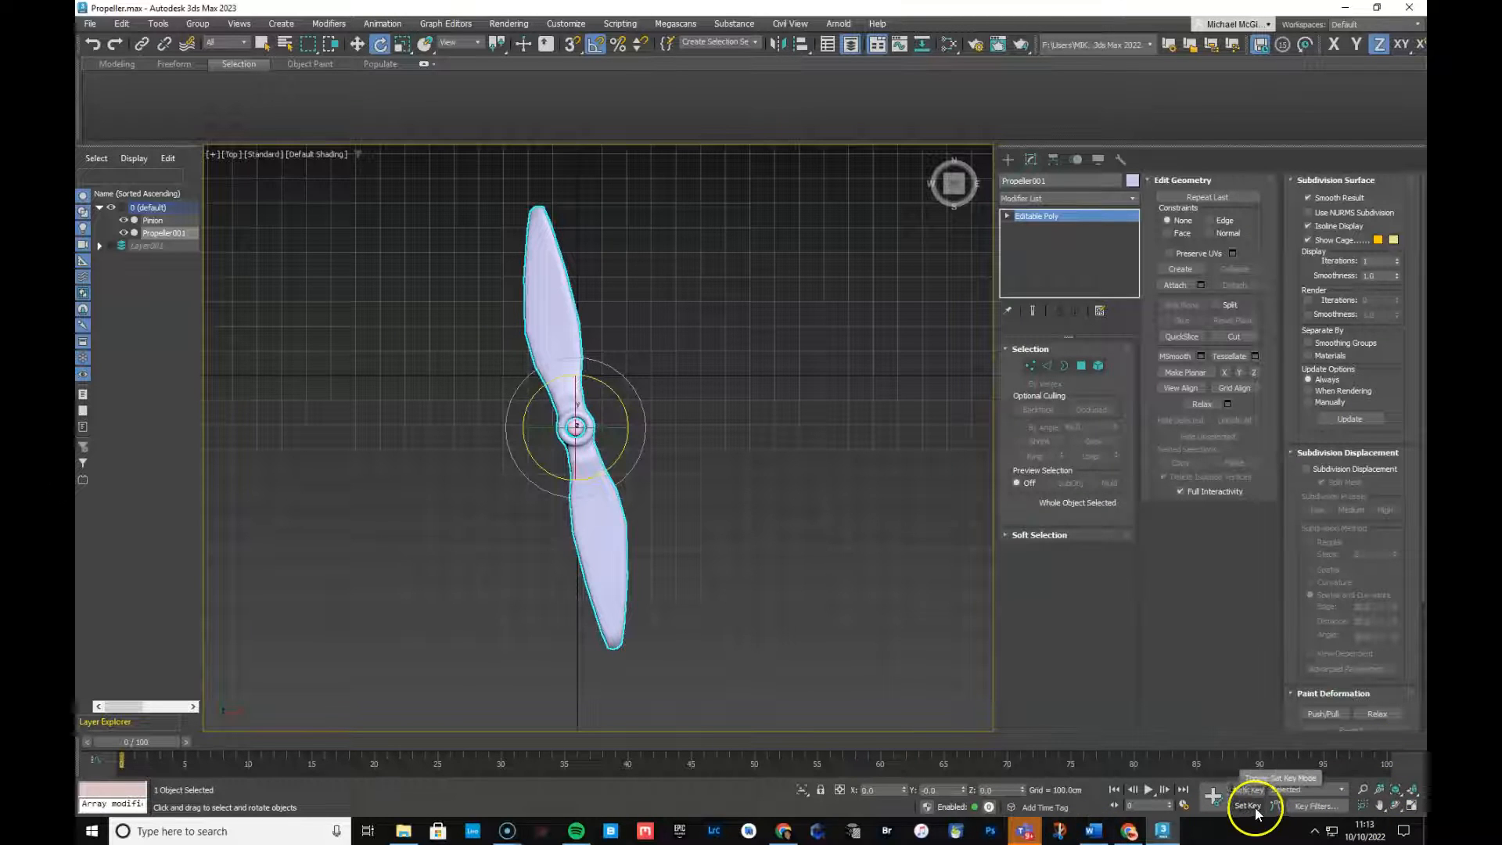
left_click(1312, 811)
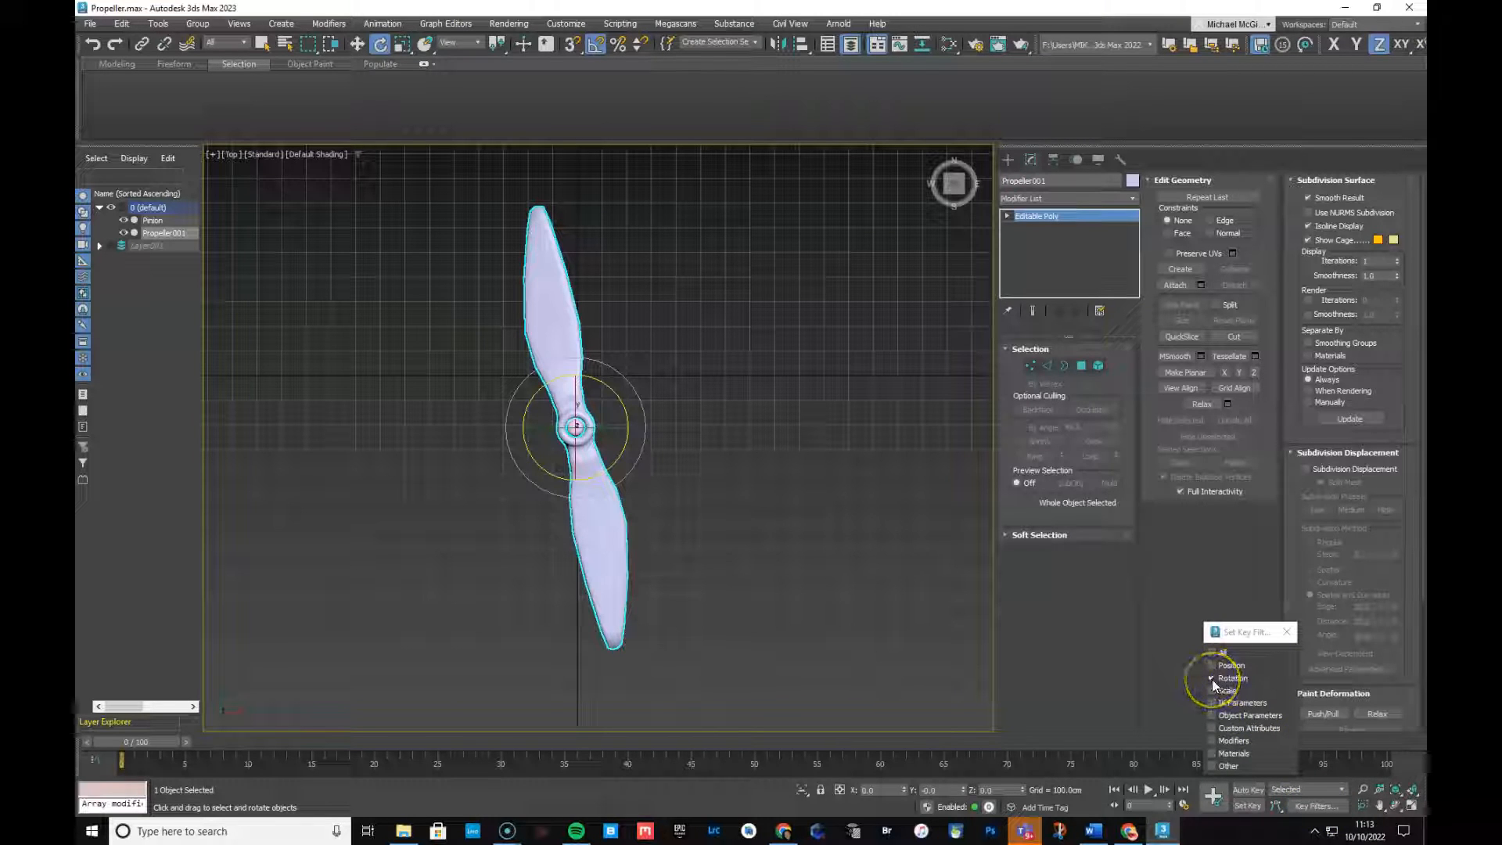
left_click(1287, 634)
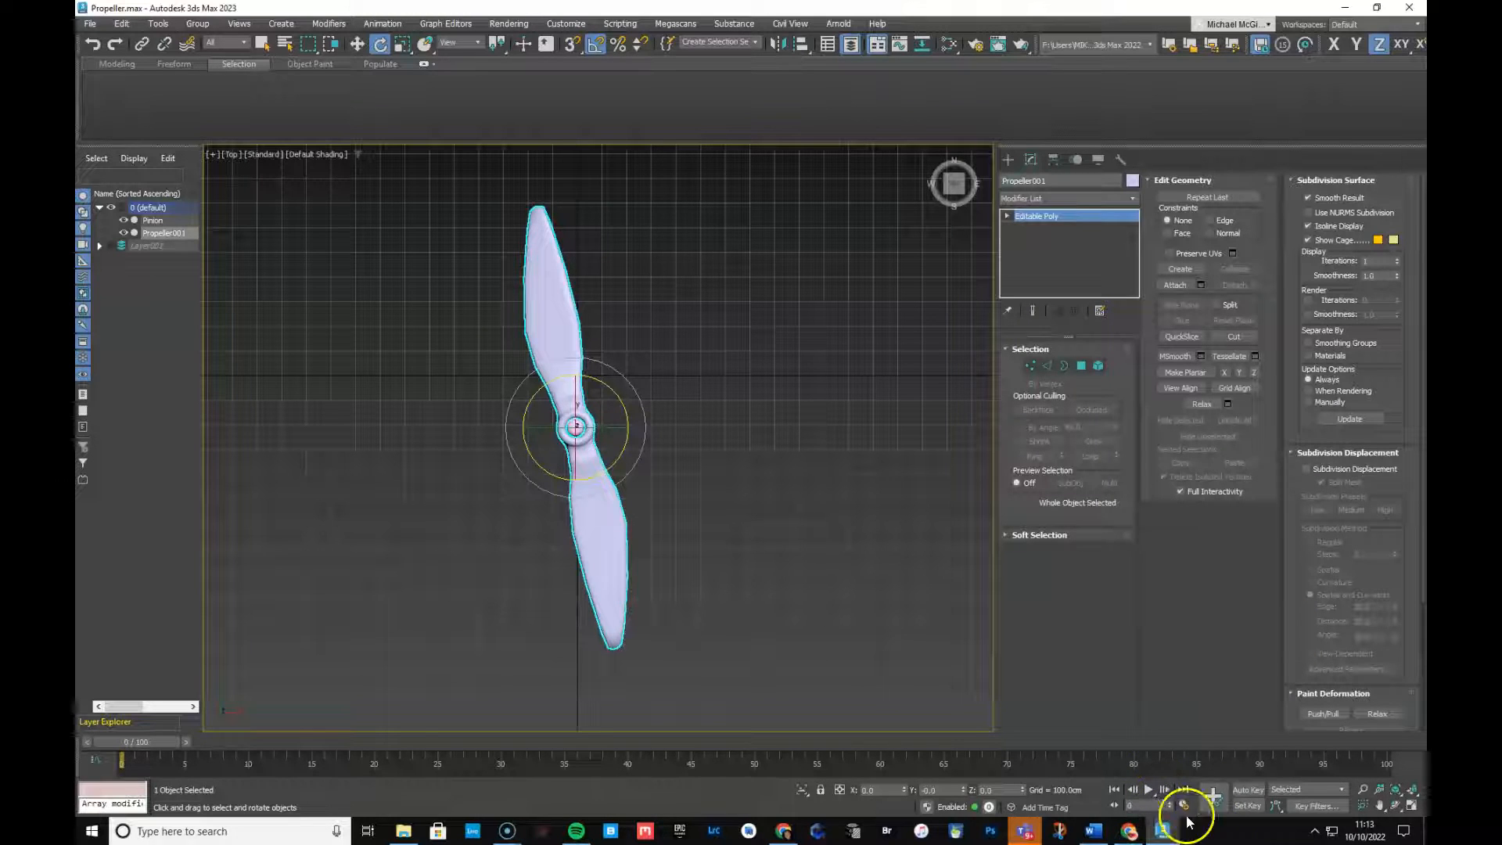
Turn on Set Key mode, set the propeller's rotation key at frame 0 and go to frame 20.
left_click(1254, 808)
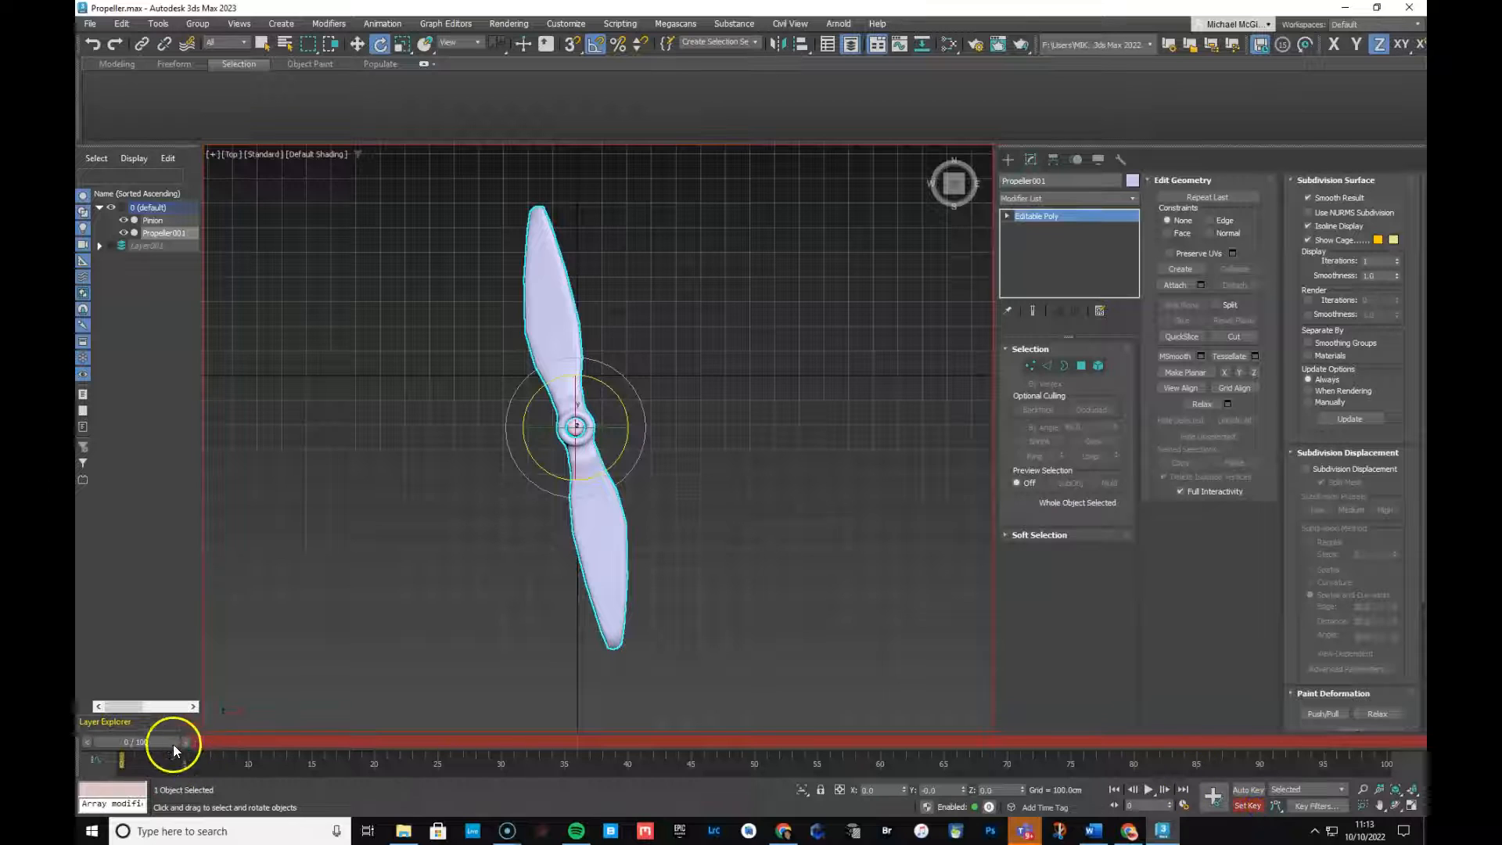
left_click(1213, 797)
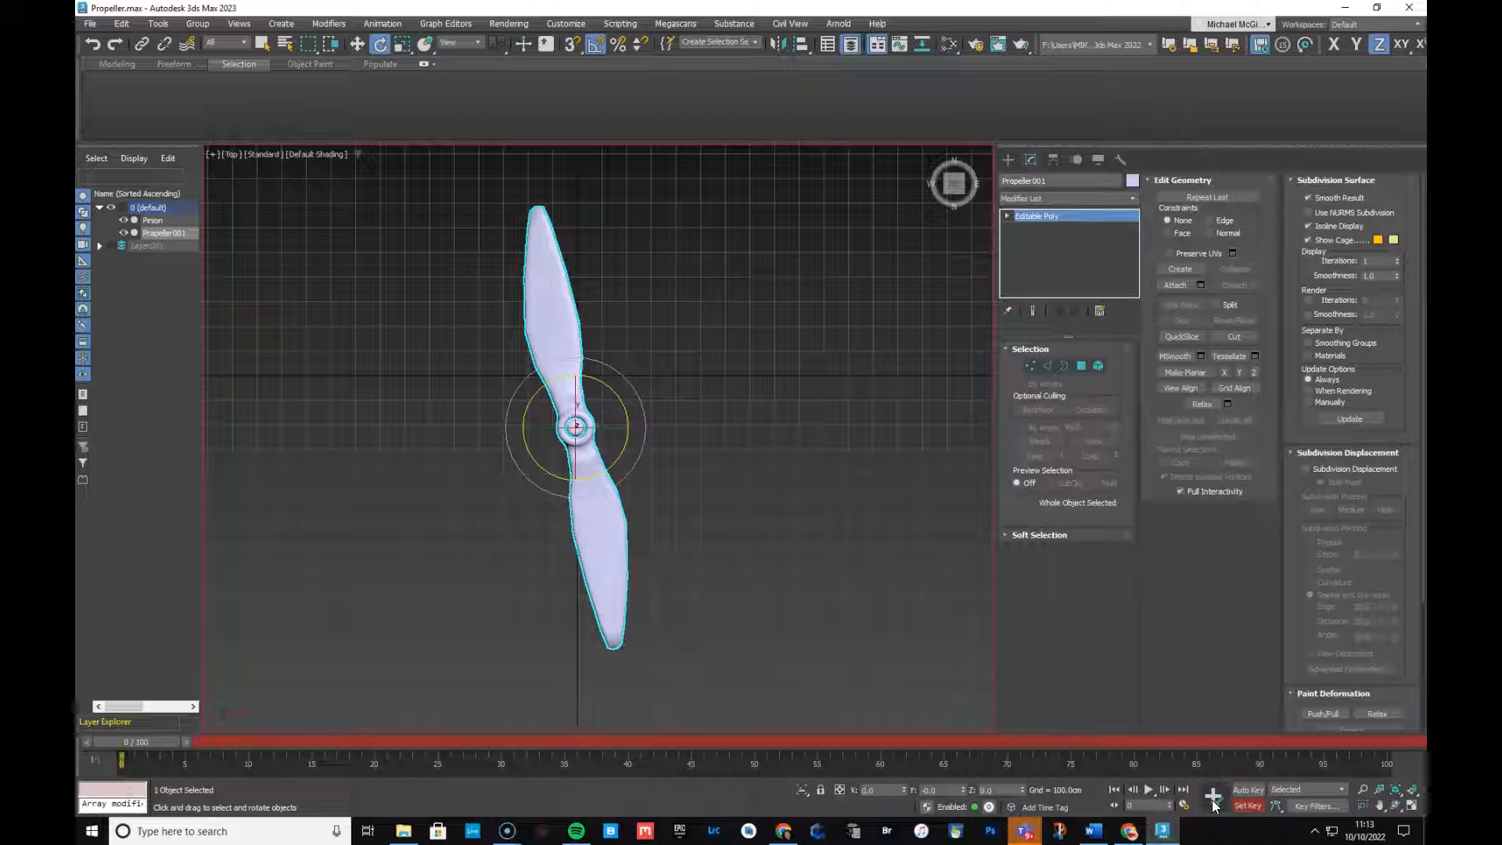
left_click_drag(148, 742, 393, 753)
Try rotating the propeller -65 degrees about Z at frame 20 without setting a key, and scrub the timeline to test it.
key("e")
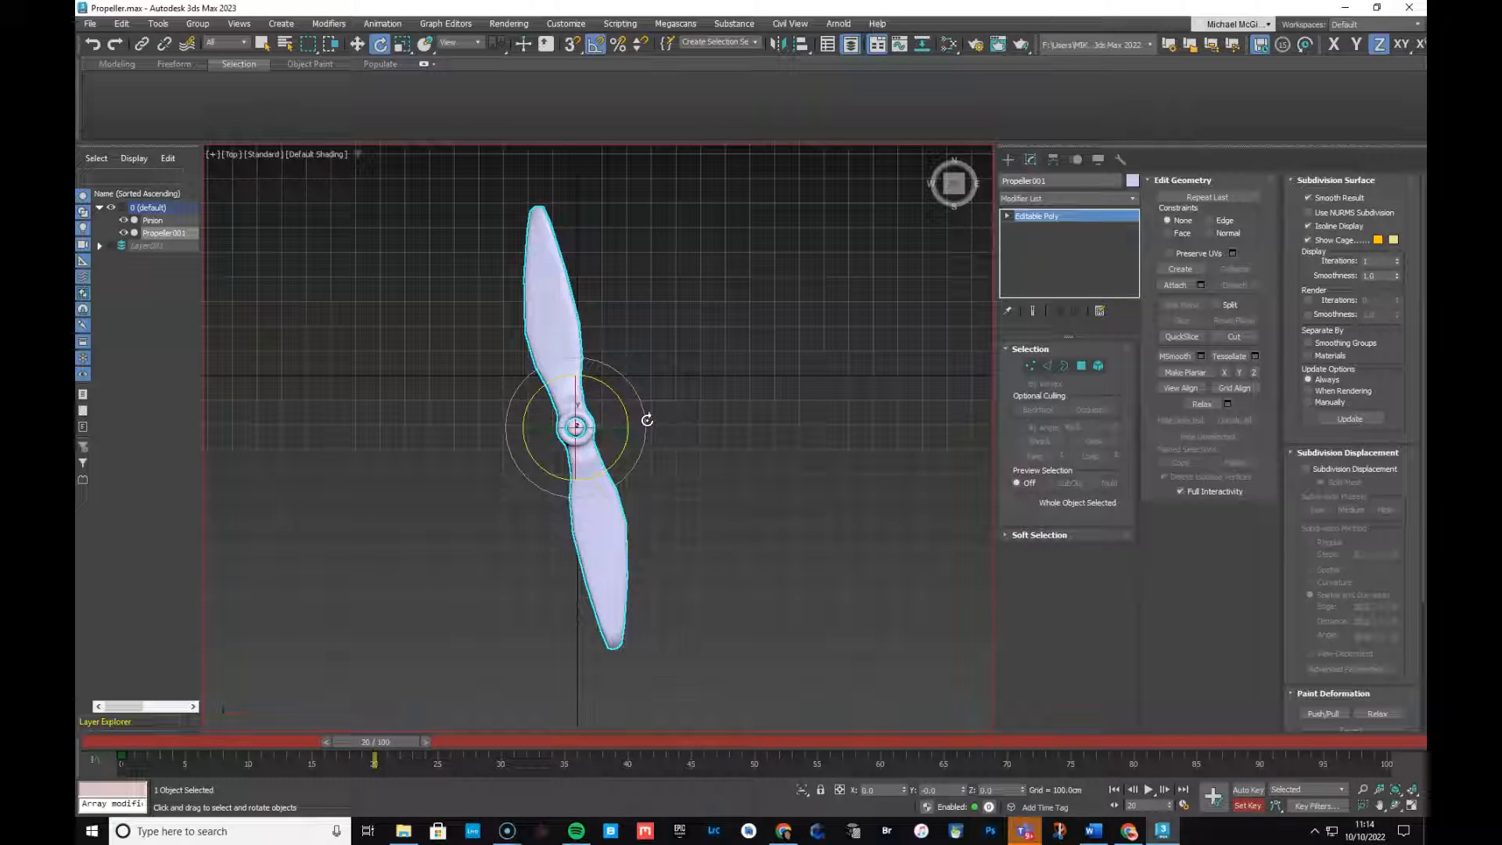
left_click_drag(647, 420, 496, 261)
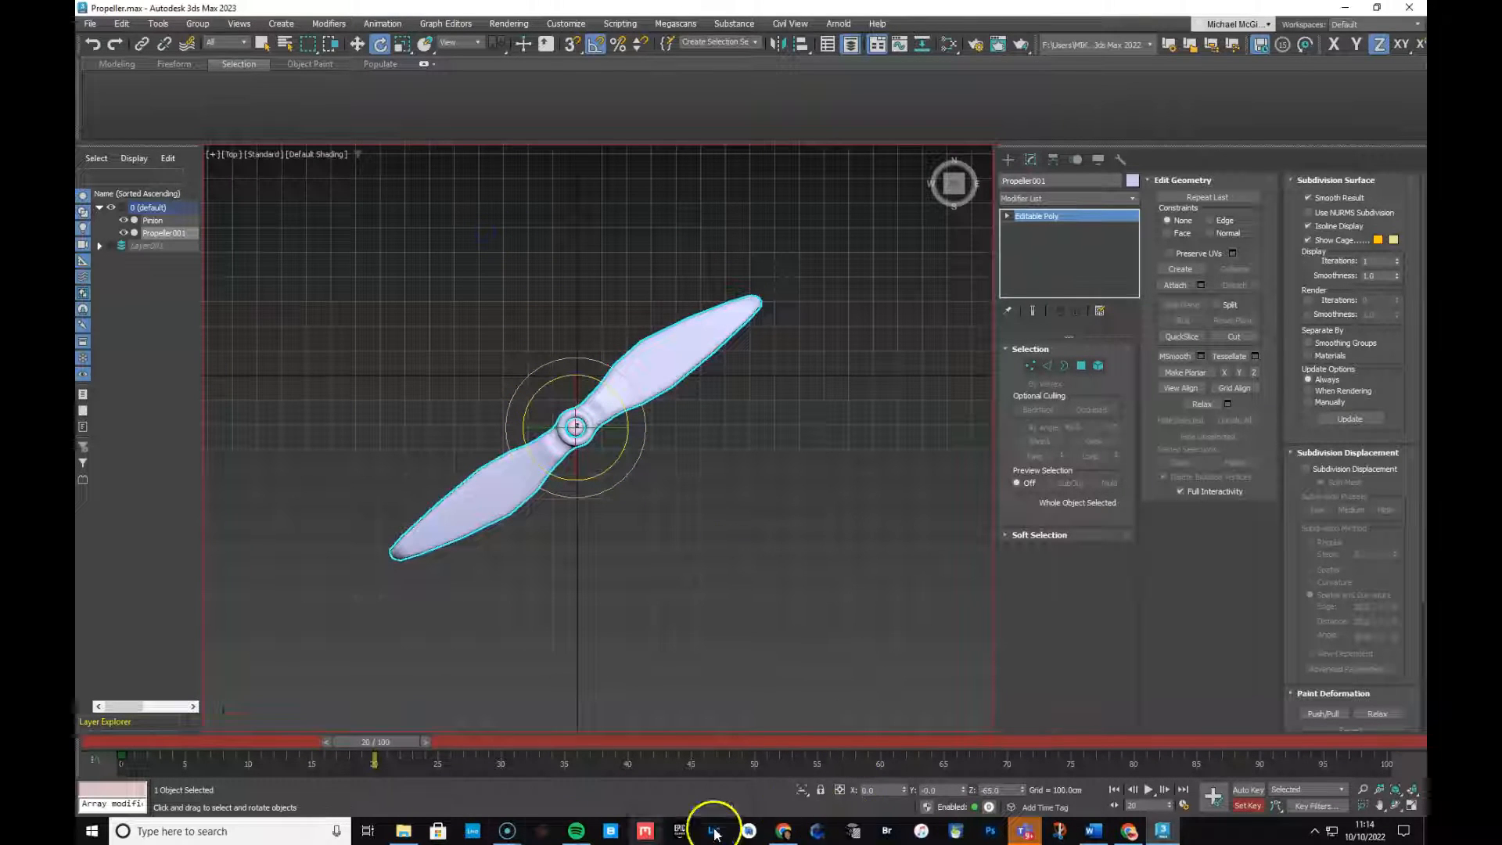
left_click(1247, 805)
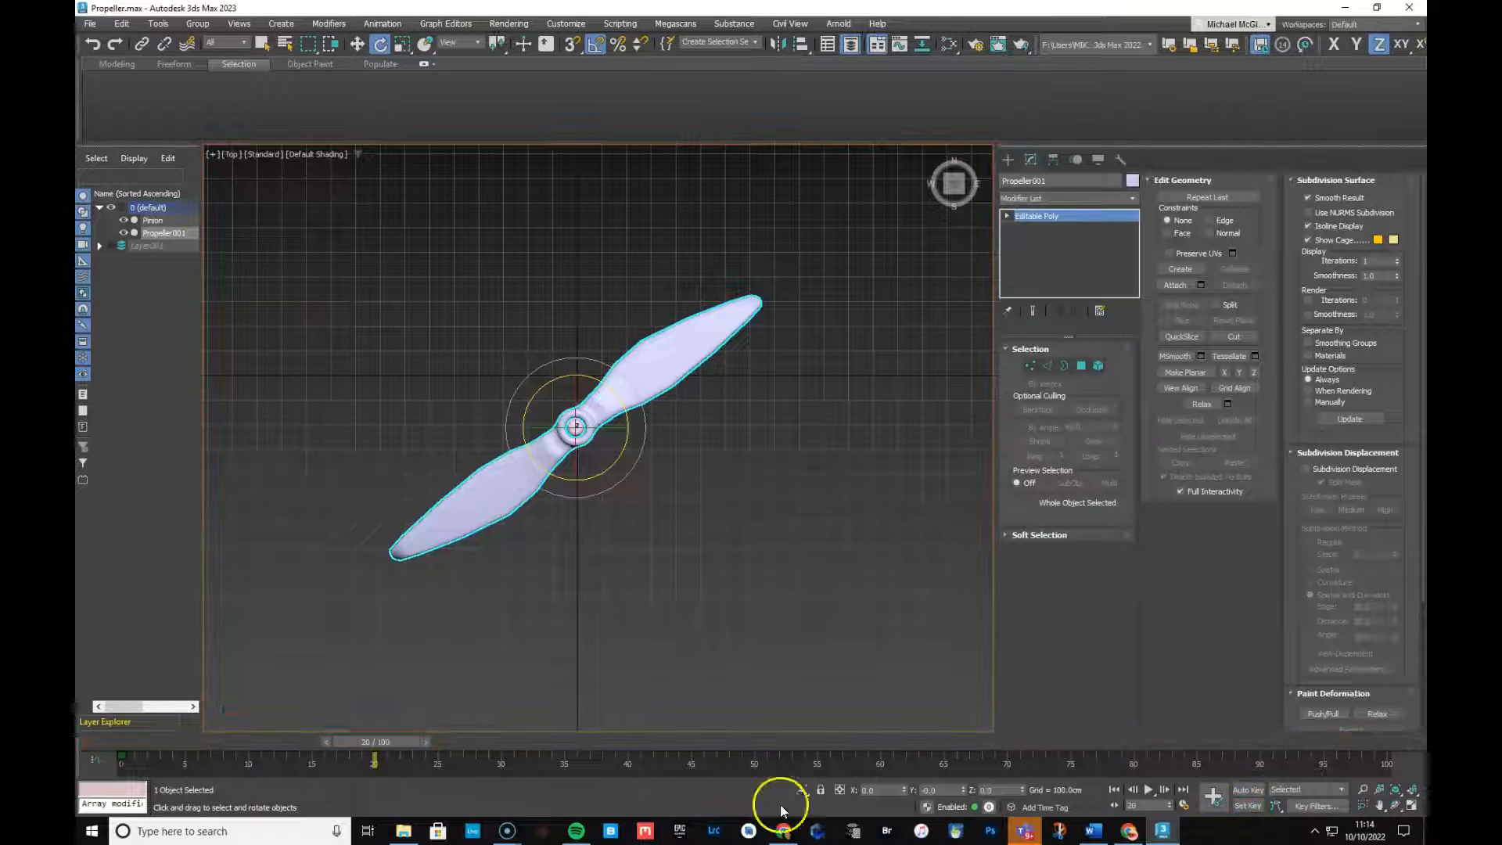
left_click(385, 744)
mouse_move(385, 743)
left_mouse_down()
mouse_move(323, 740)
mouse_move(399, 738)
left_mouse_up()
Rotate the propeller 100 degrees about Z at frame 20 in Set Key mode, set the key and preview the motion.
left_click(1246, 805)
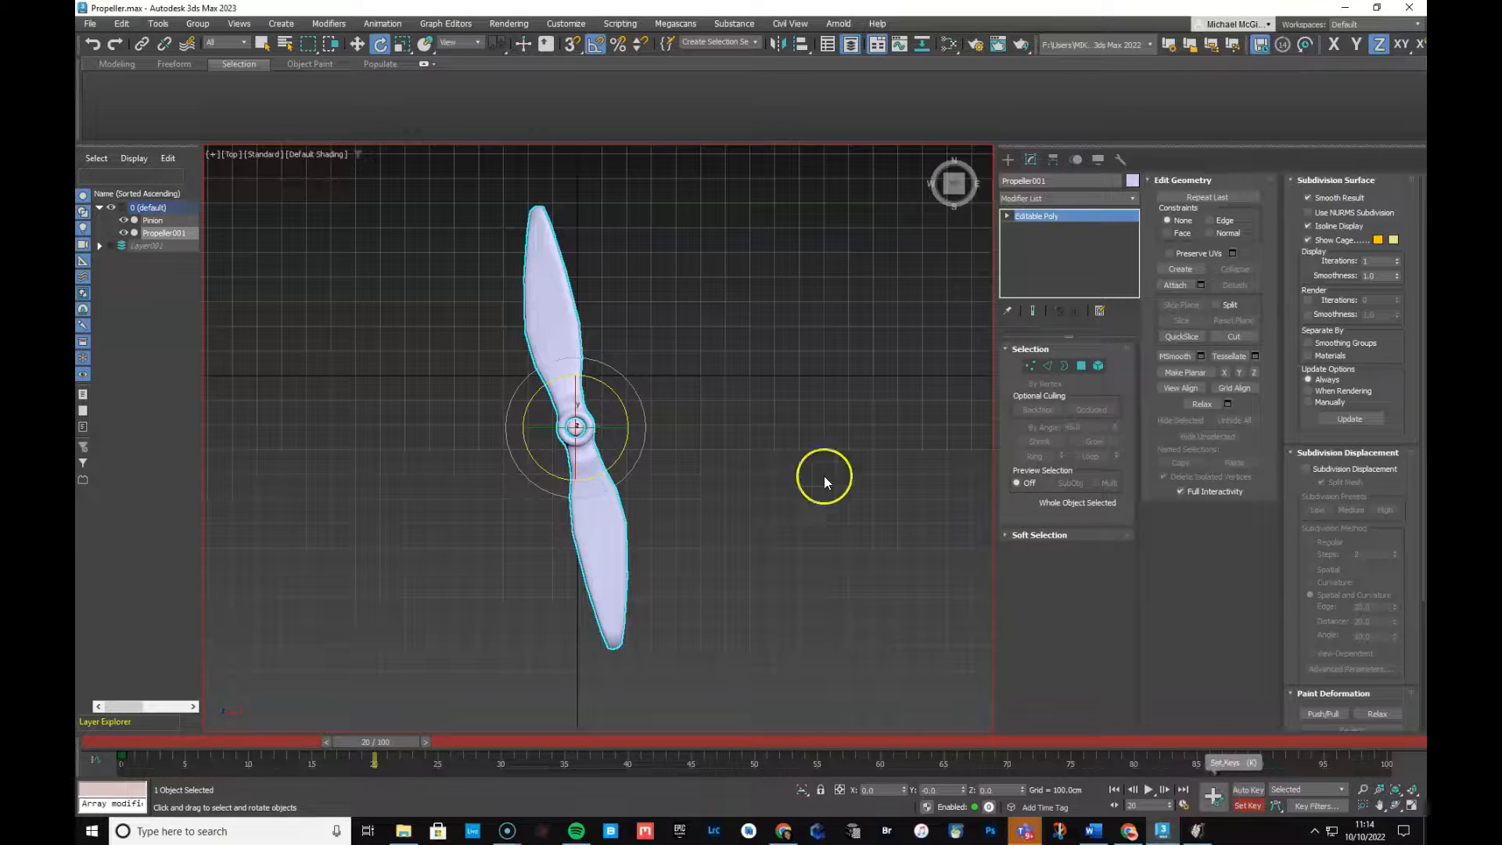
left_click_drag(641, 422, 637, 355)
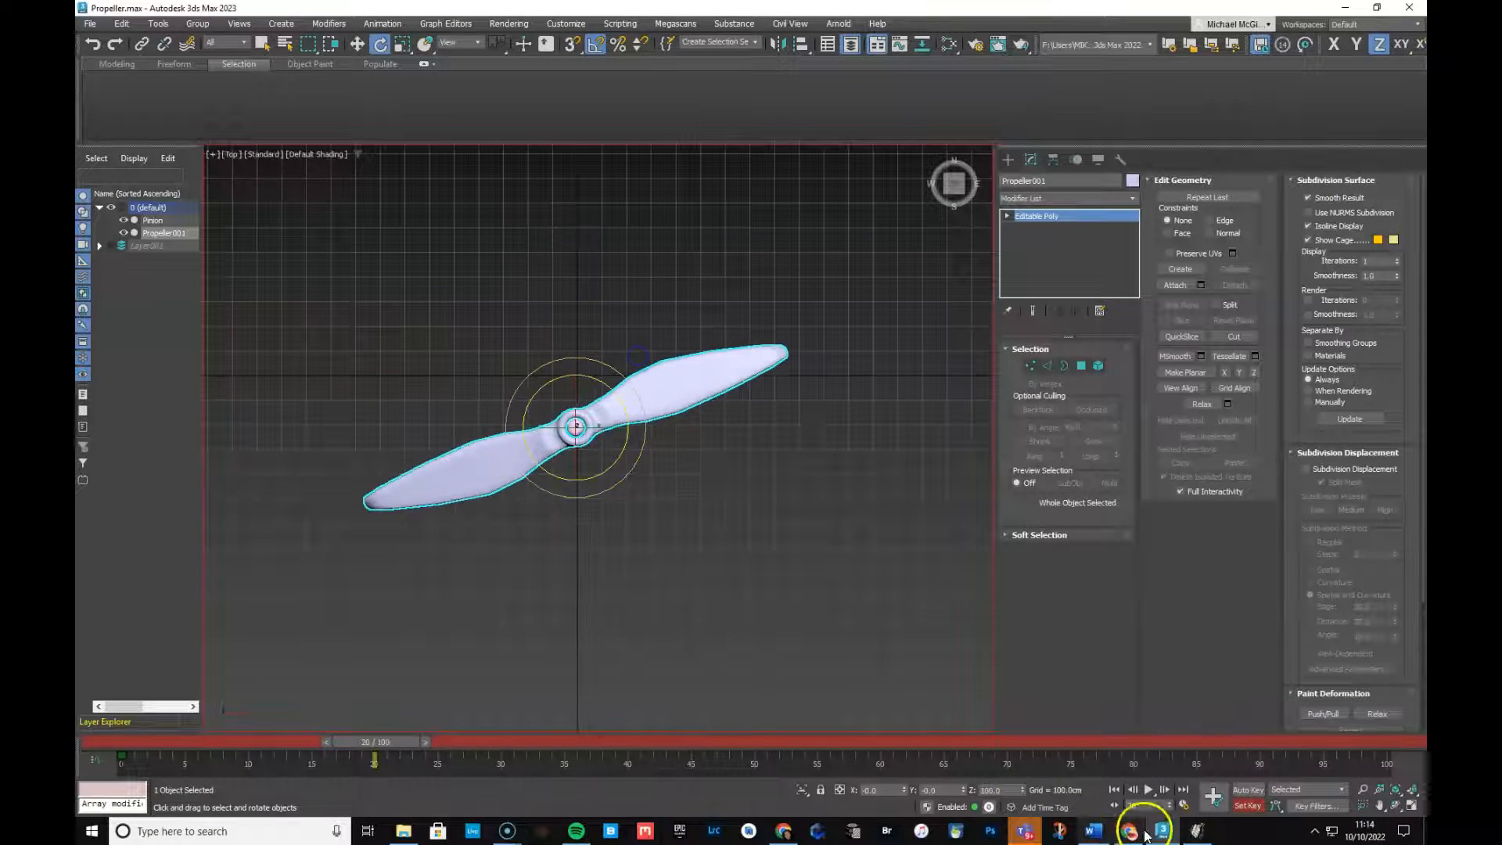
left_click(1217, 799)
left_click(1247, 807)
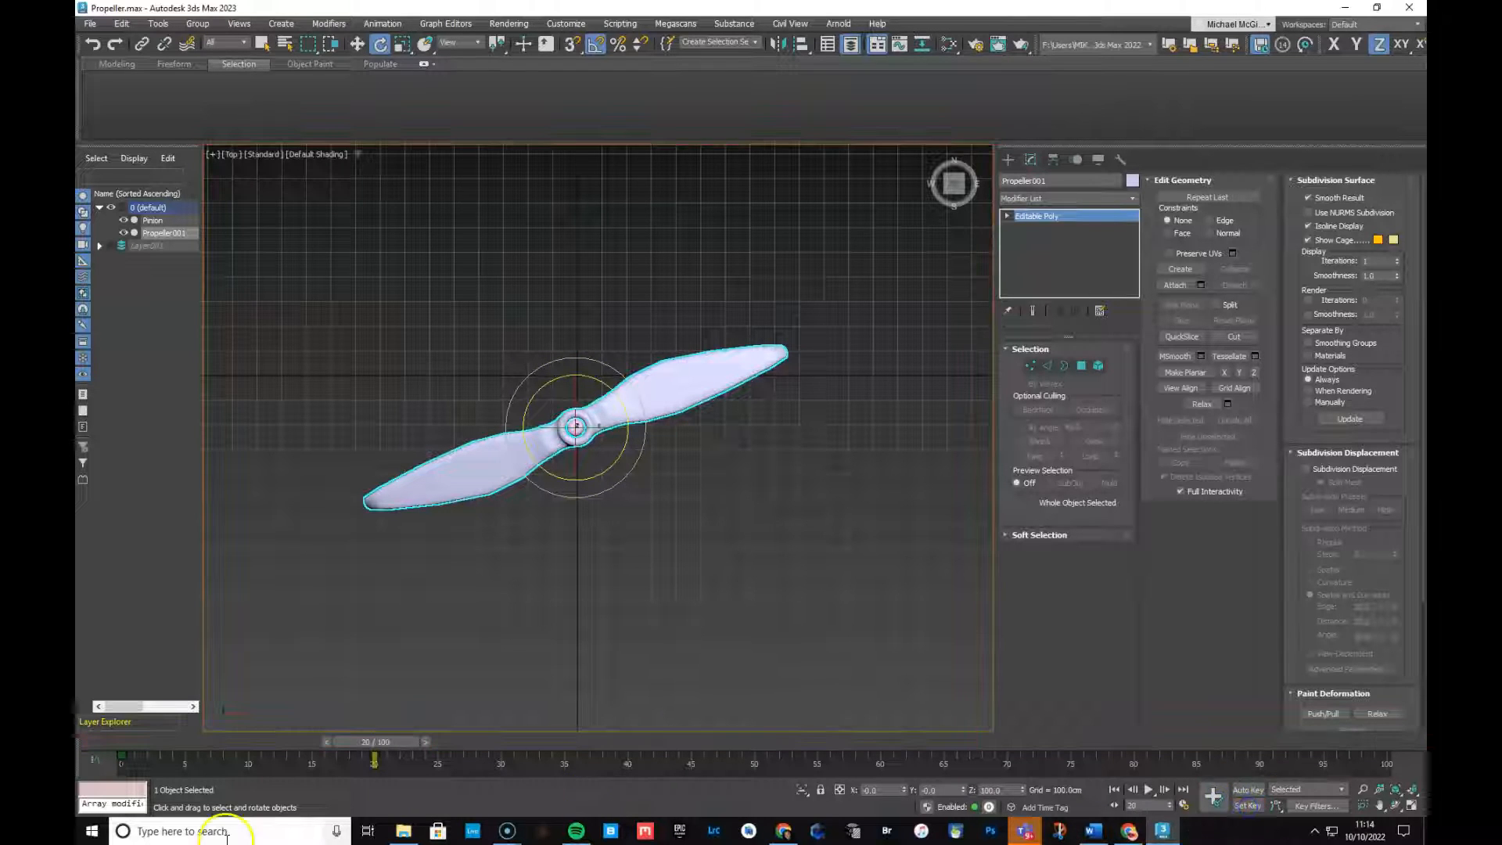
left_click_drag(375, 742, 408, 729)
key("e")
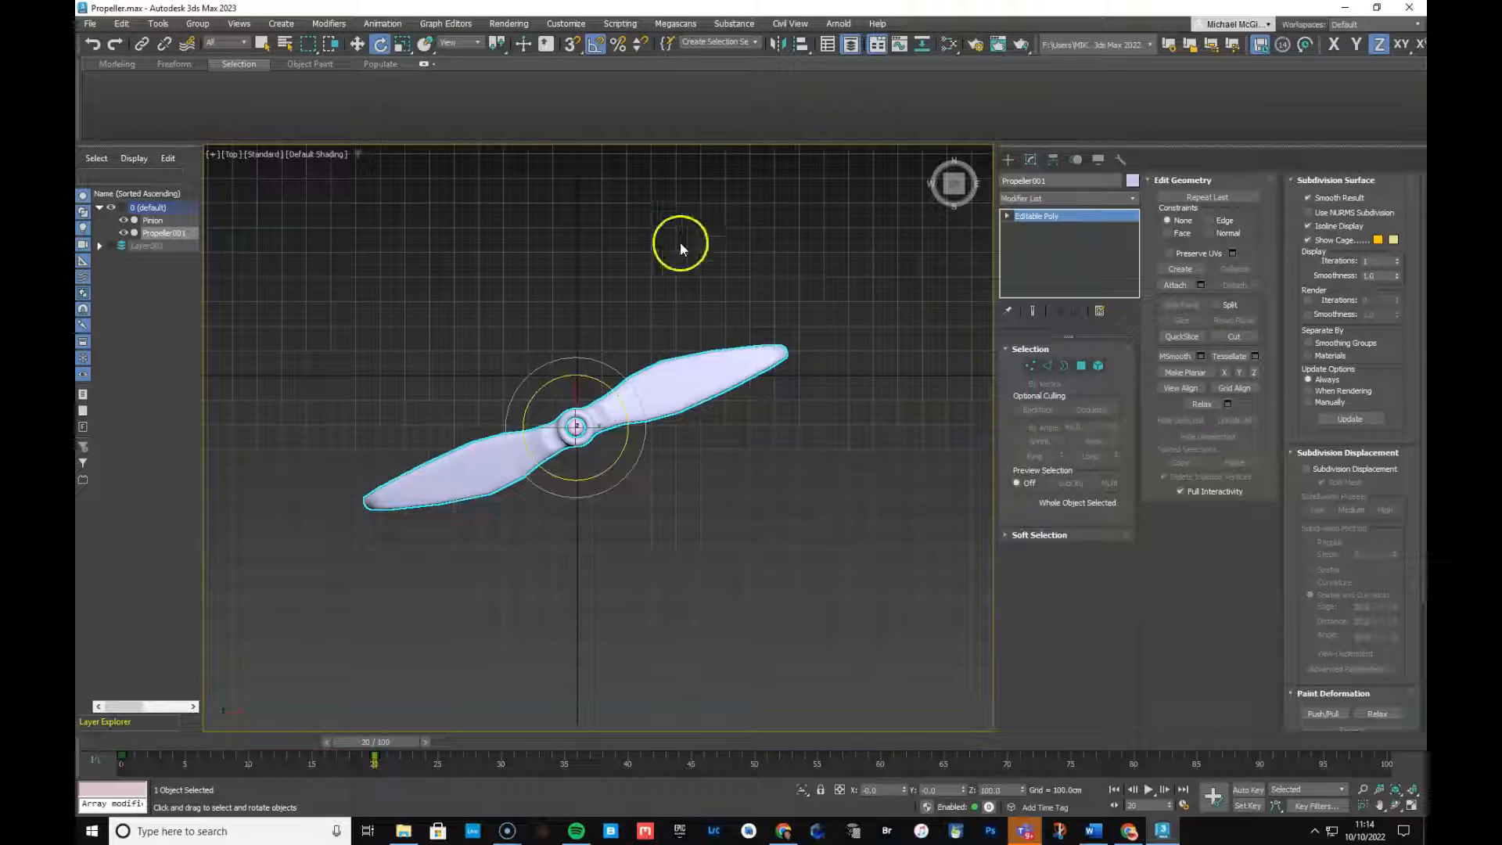
Open the Curve Editor and undock it as a floating window.
left_click(381, 23)
mouse_move(403, 137)
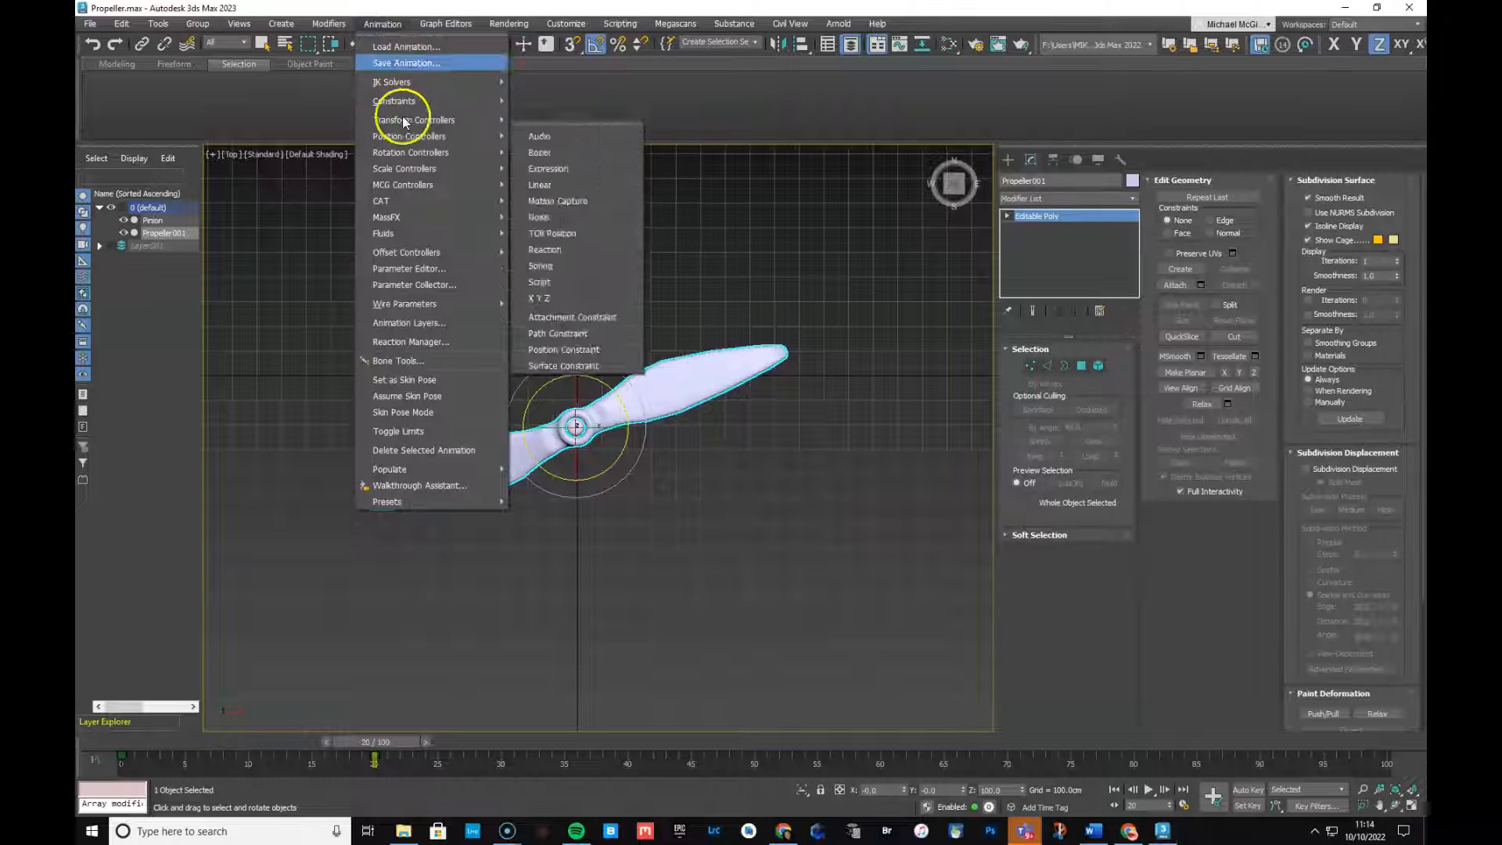
mouse_move(433, 25)
left_click(438, 53)
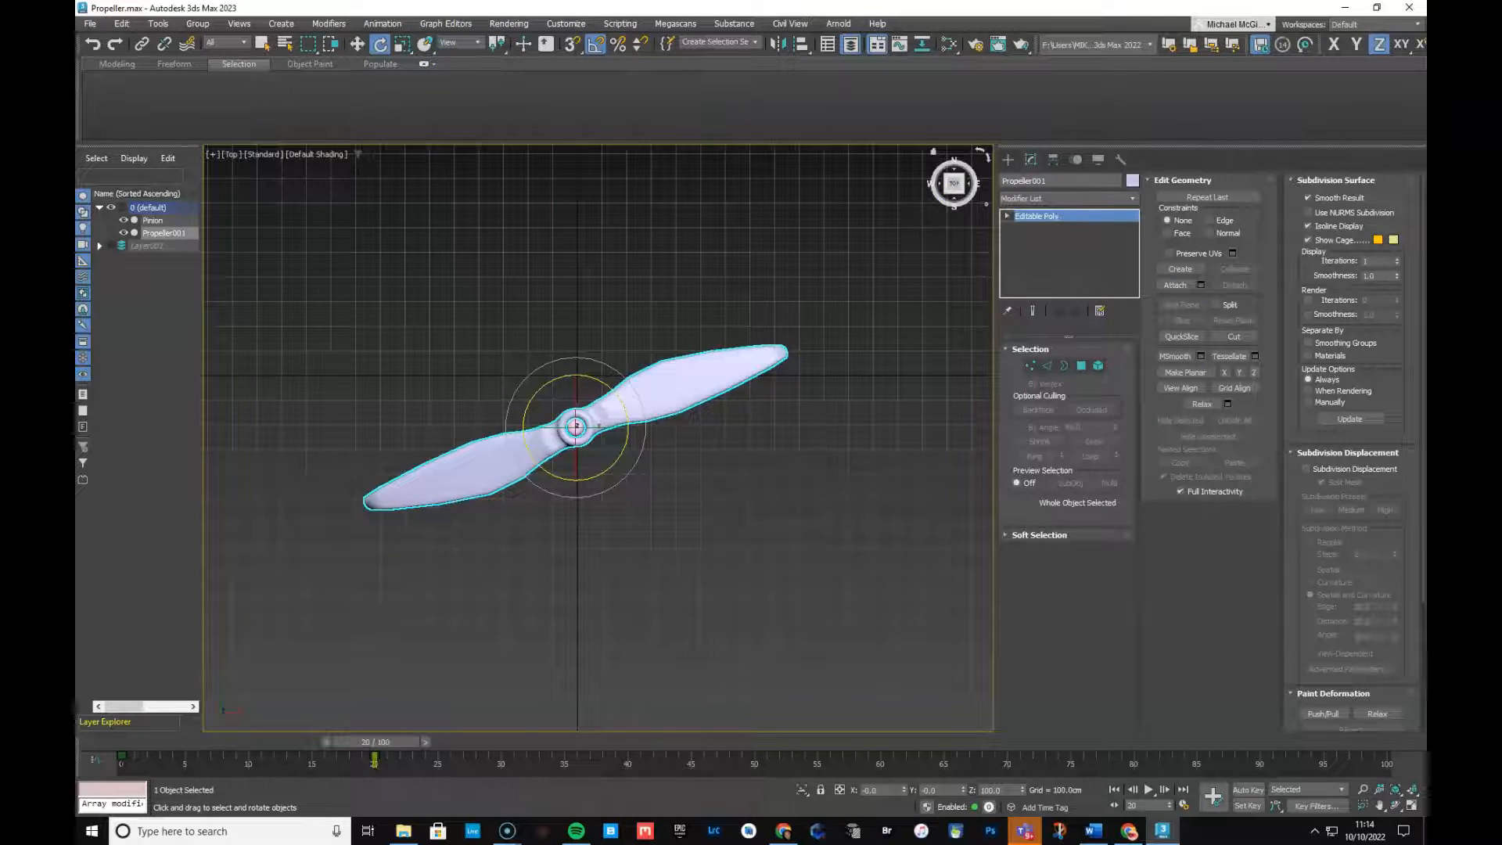
left_click_drag(1426, 131, 801, 128)
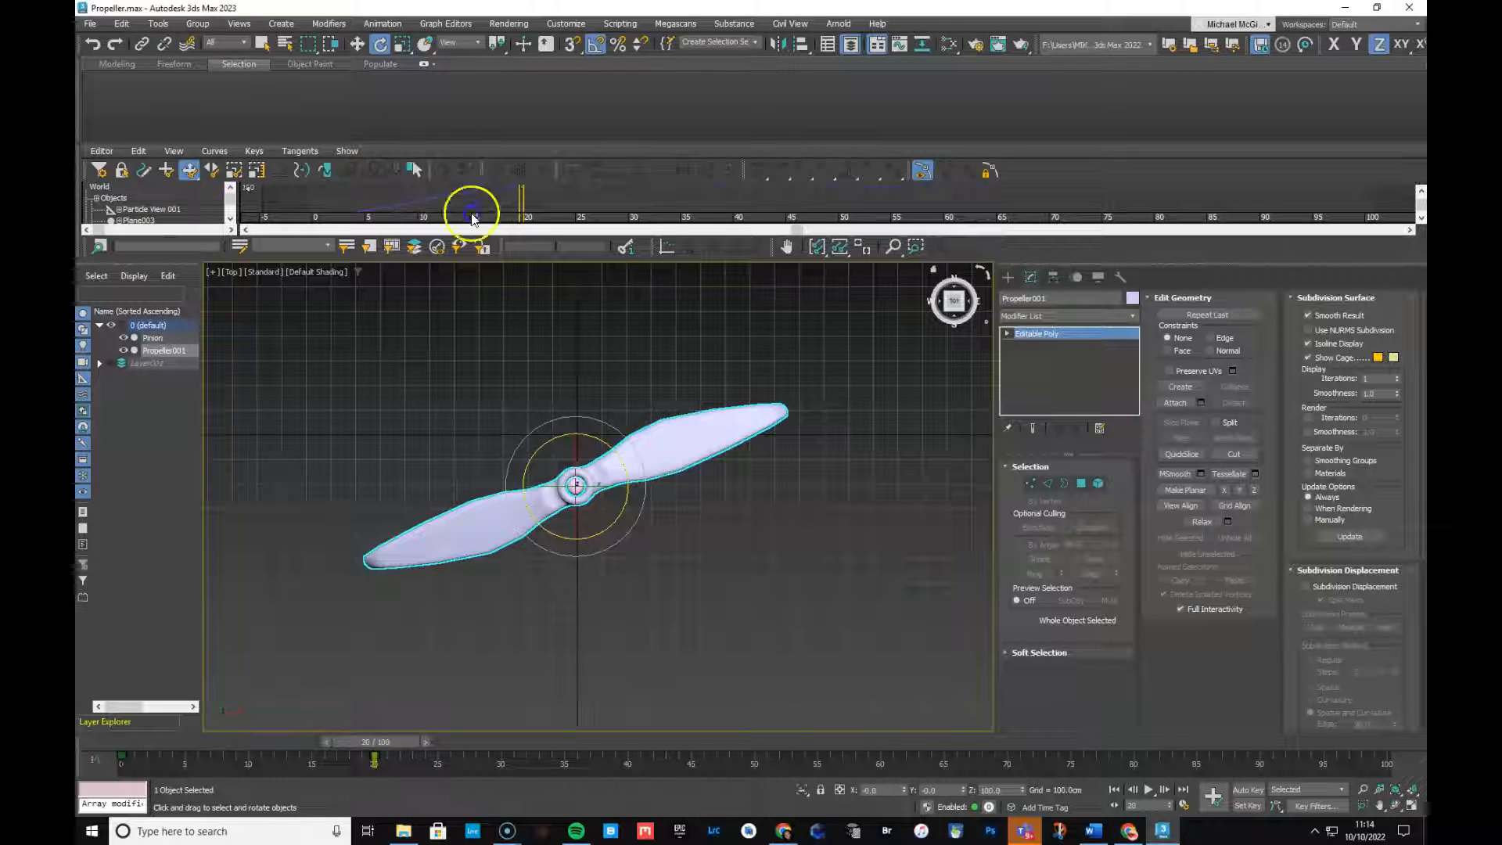
left_click_drag(77, 171, 476, 313)
left_click_drag(292, 307, 85, 172)
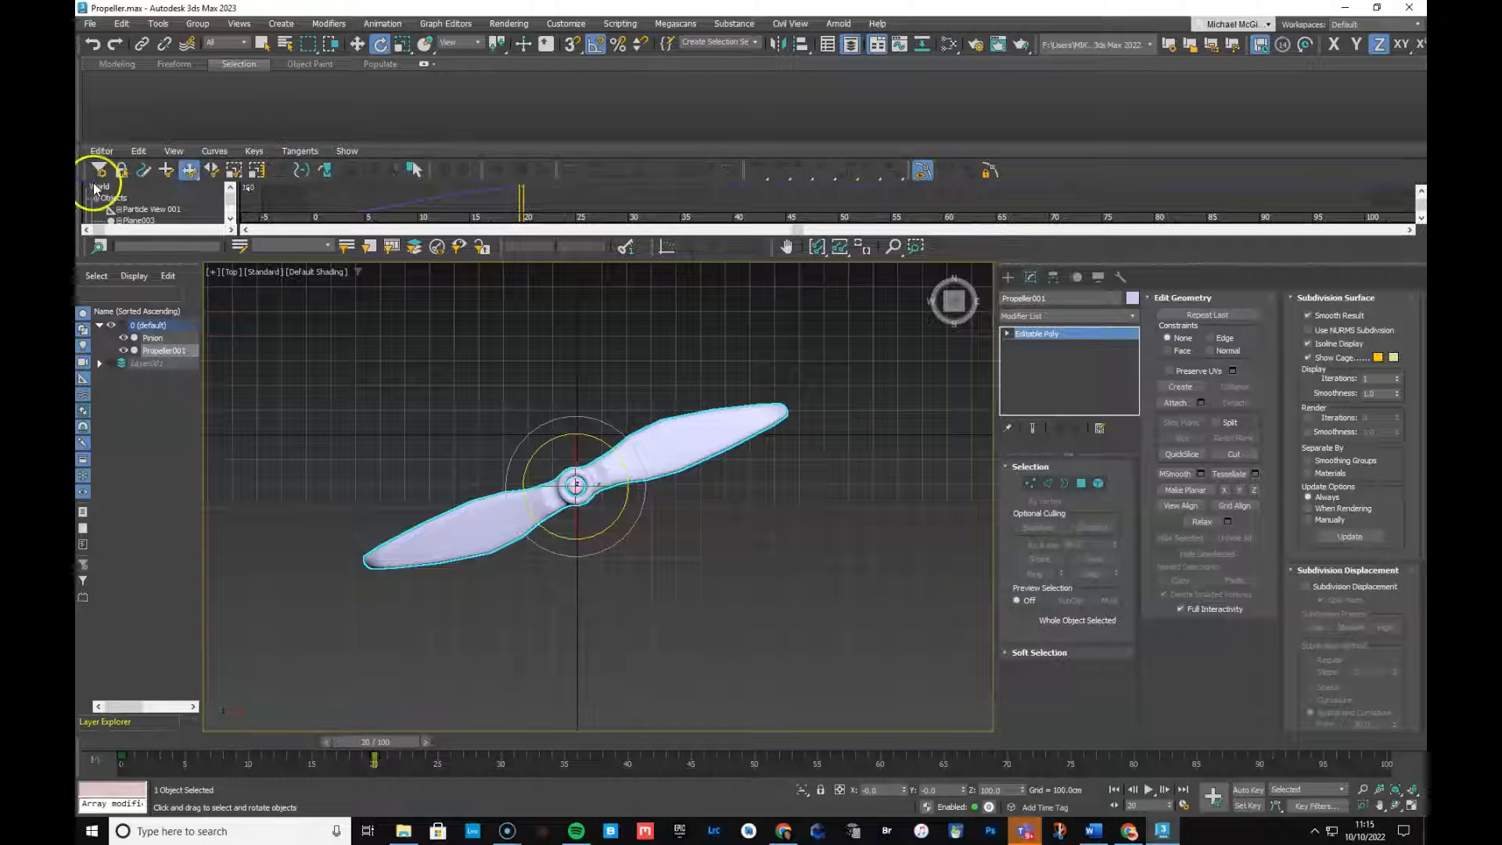
left_click_drag(77, 169, 689, 344)
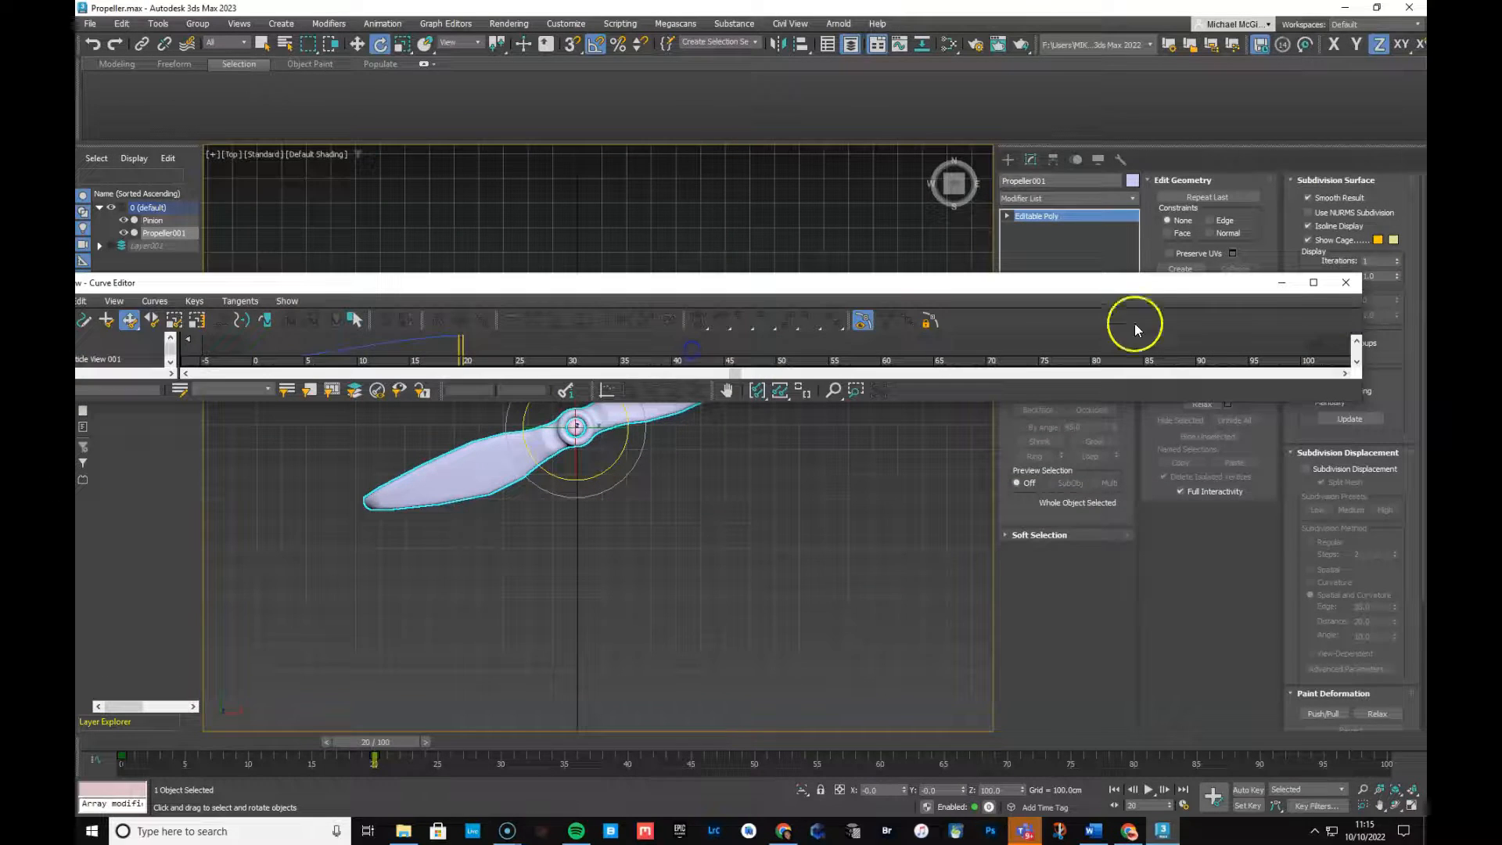
Show only Propeller001's Z Rotation curve in the maximized Curve Editor and select its key at frame 20.
left_click(1314, 282)
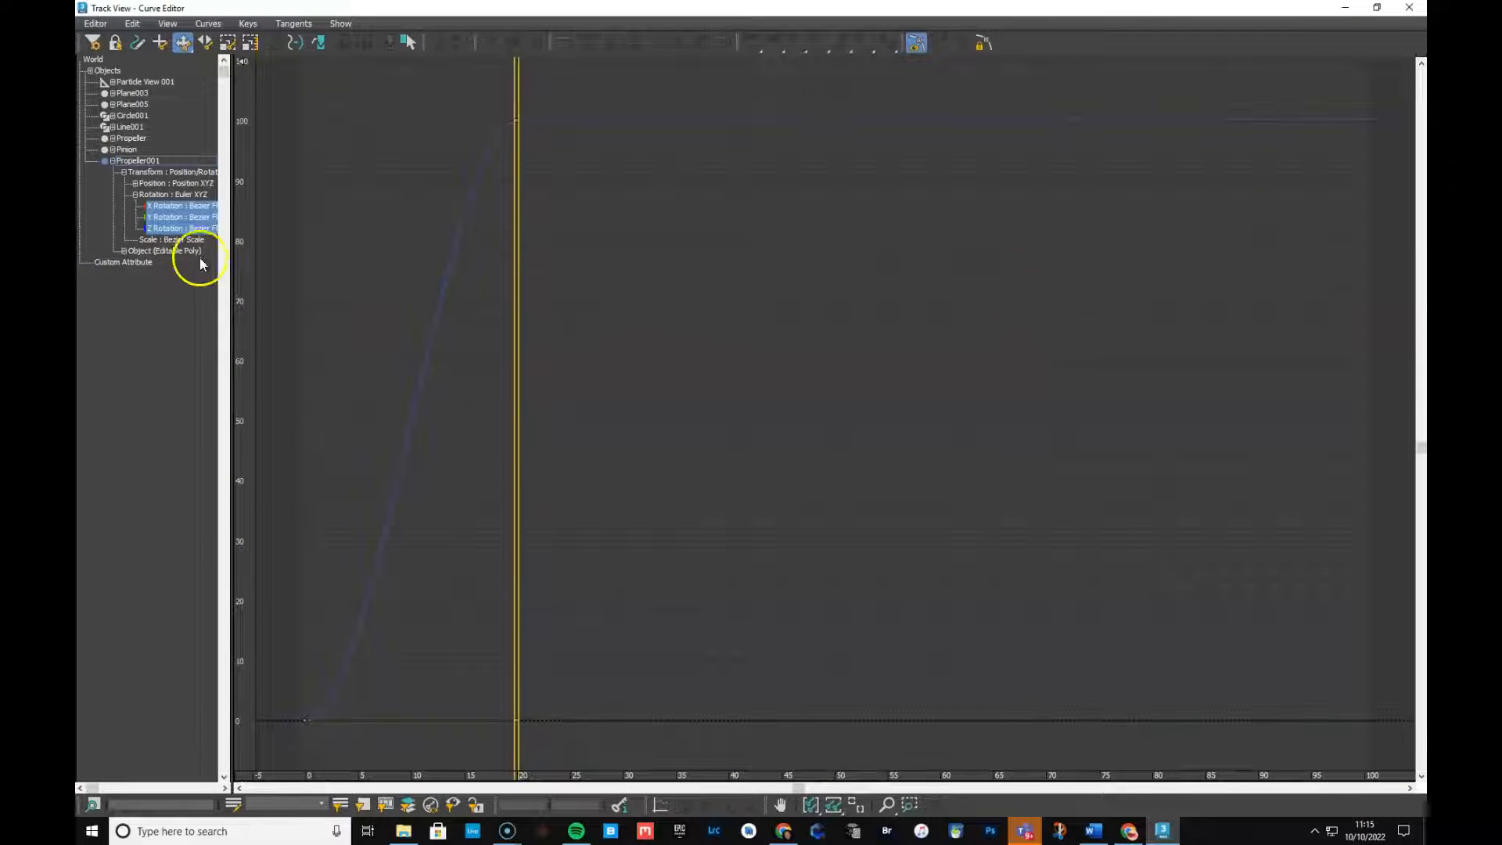
left_click(175, 228)
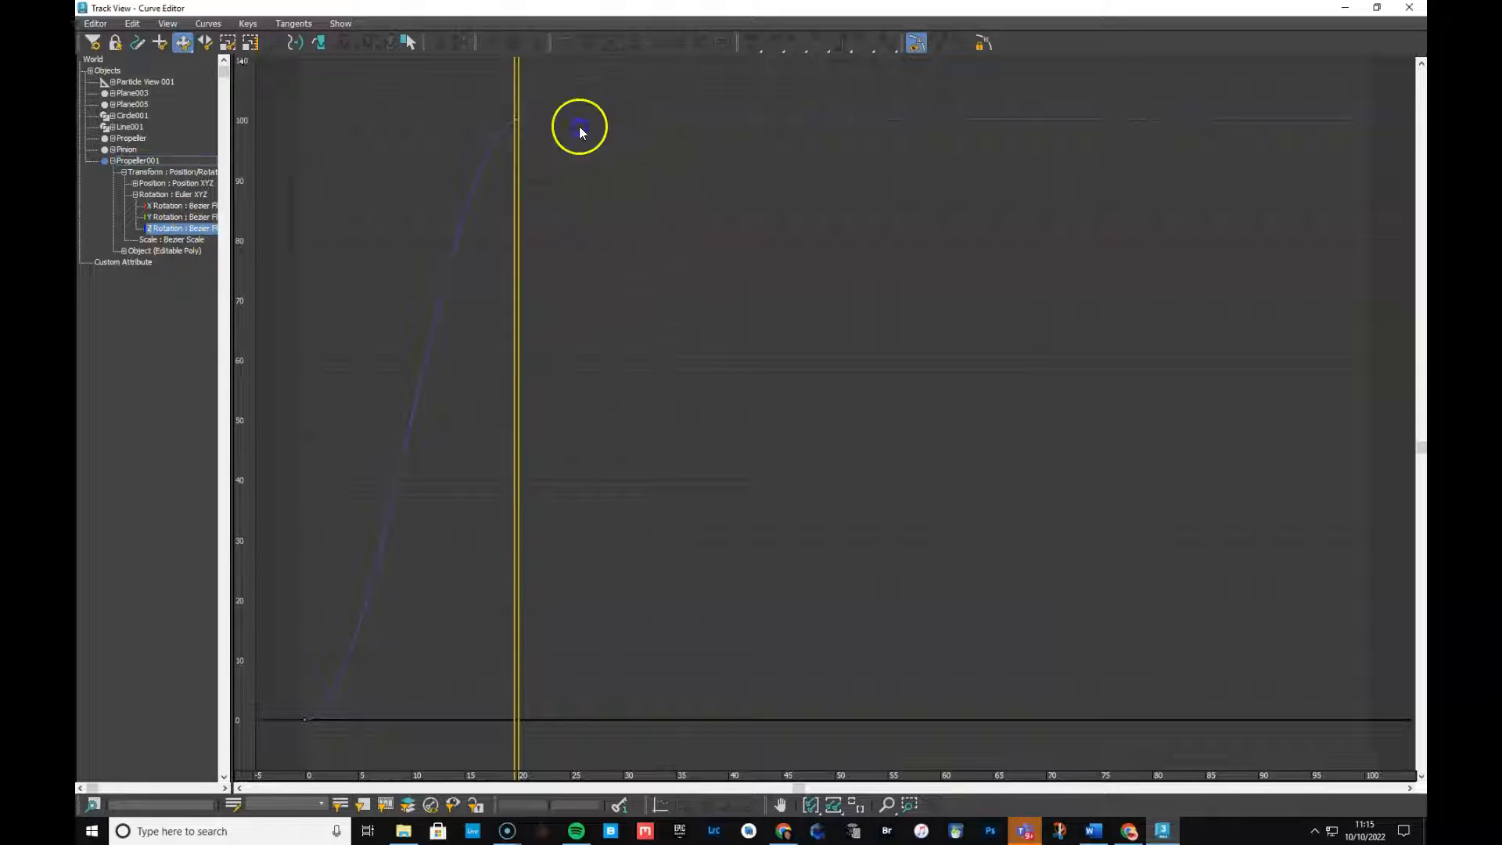
left_click_drag(605, 106, 364, 386)
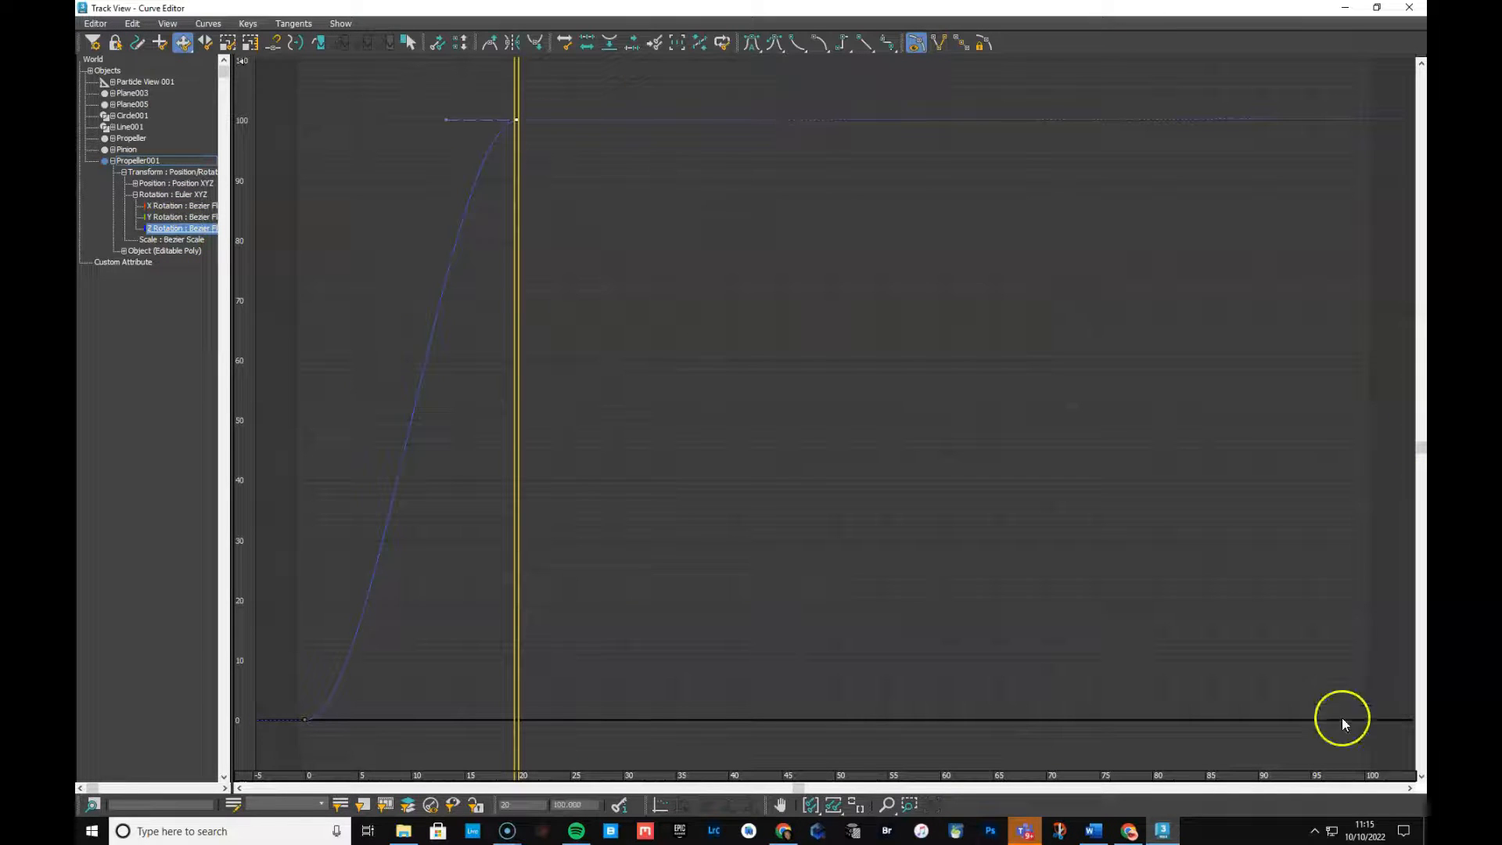
Restore and resize the Curve Editor, and dock it beside the Top viewport with a wider graph area.
left_click(1377, 7)
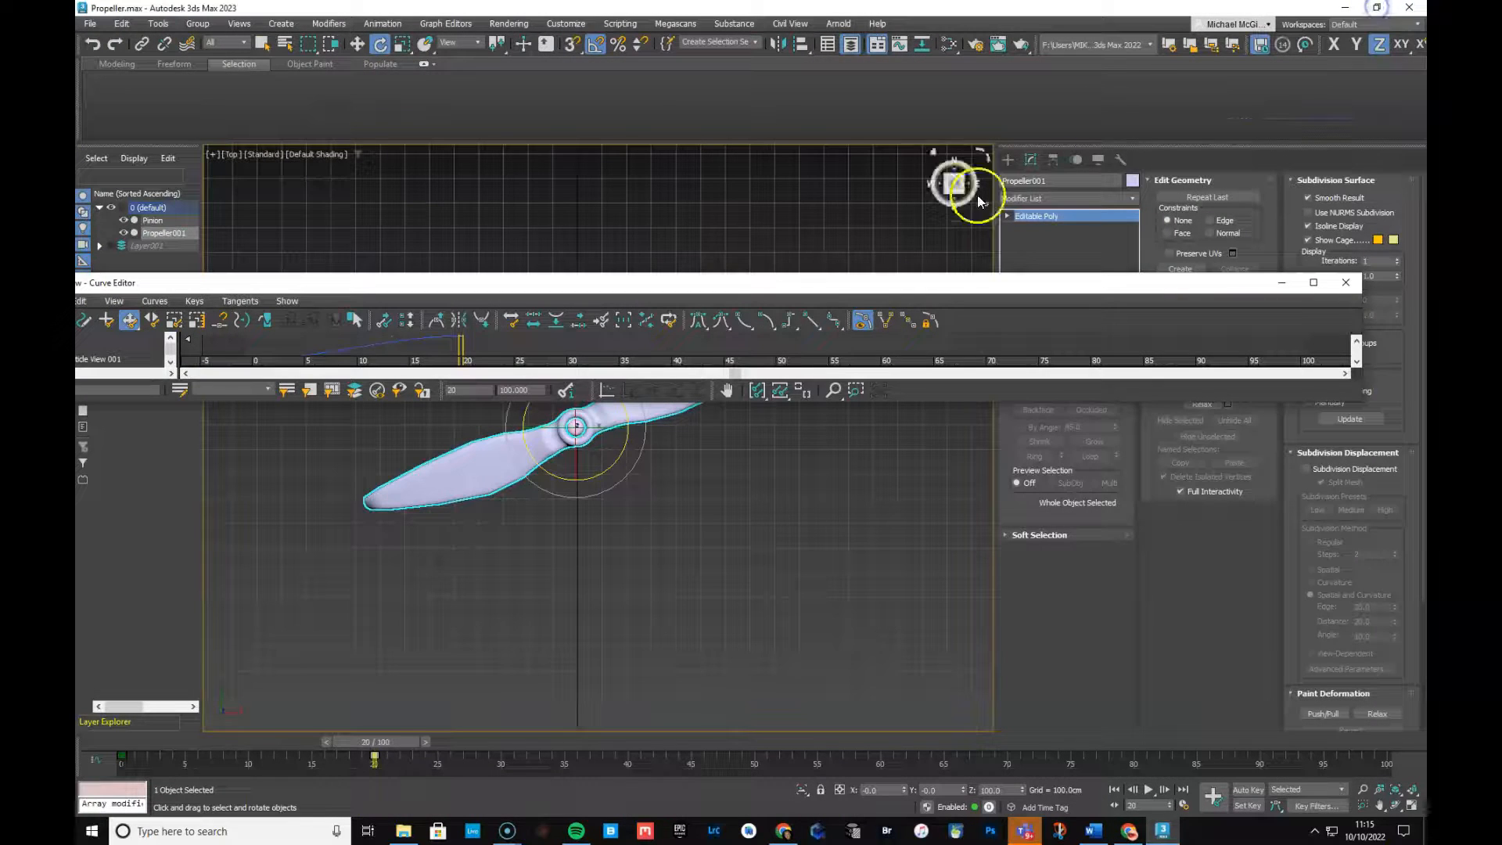
left_click_drag(1045, 405, 1047, 716)
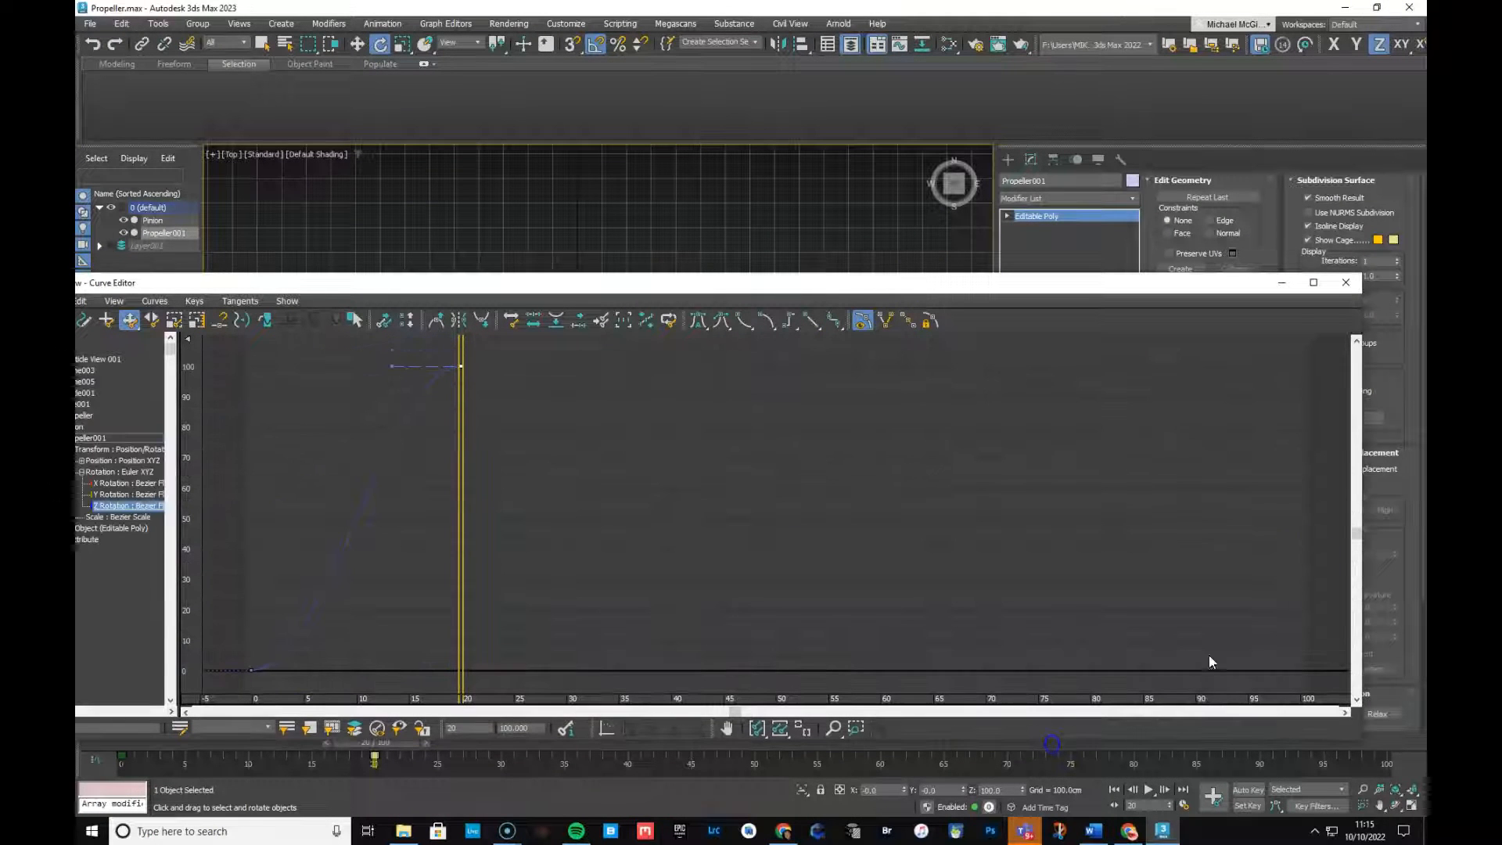
left_click_drag(1361, 490, 510, 495)
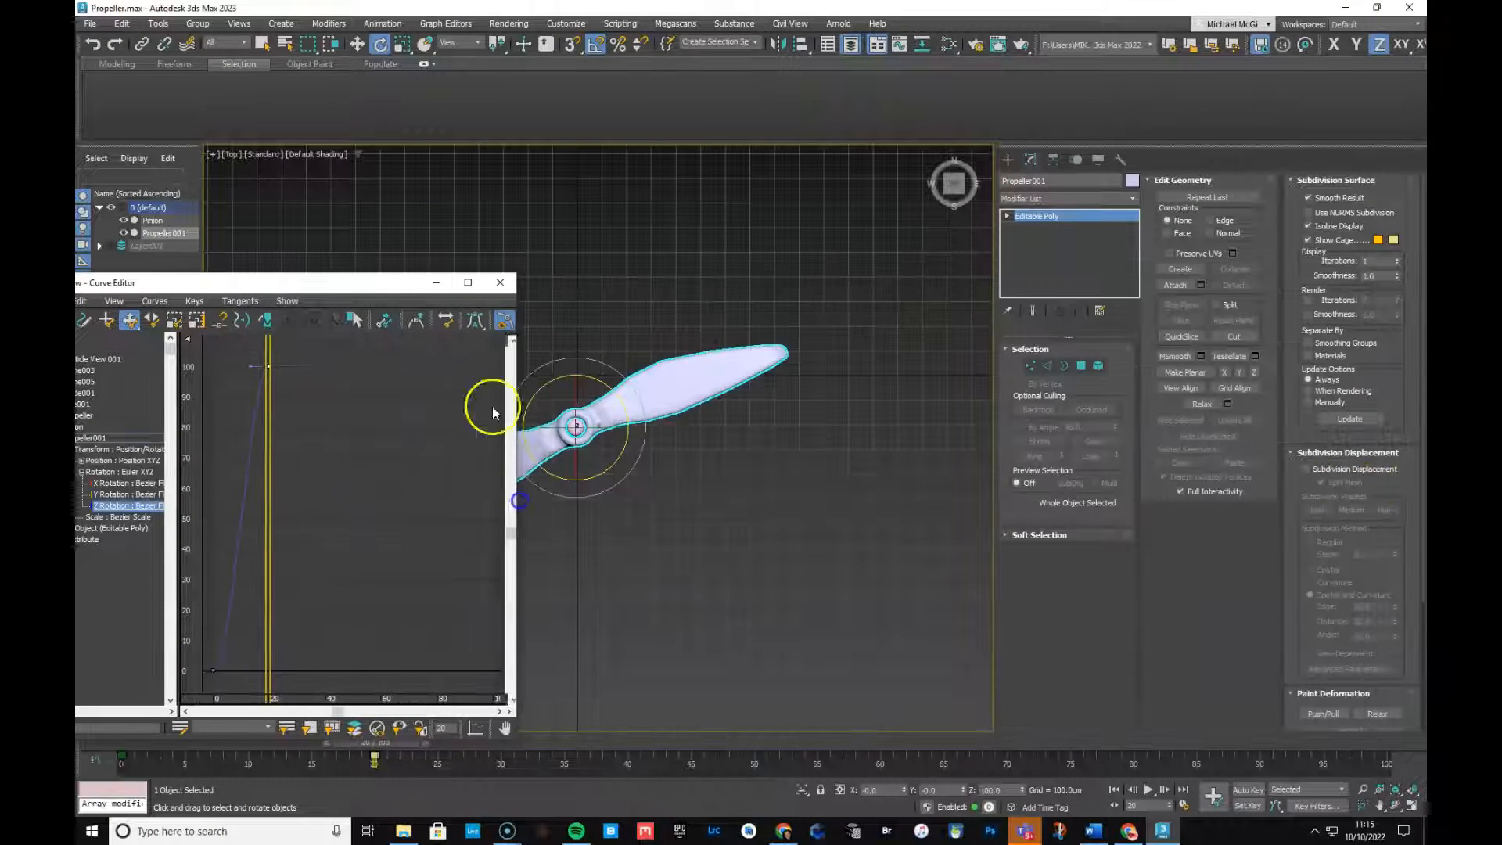
left_click_drag(393, 279, 1321, 168)
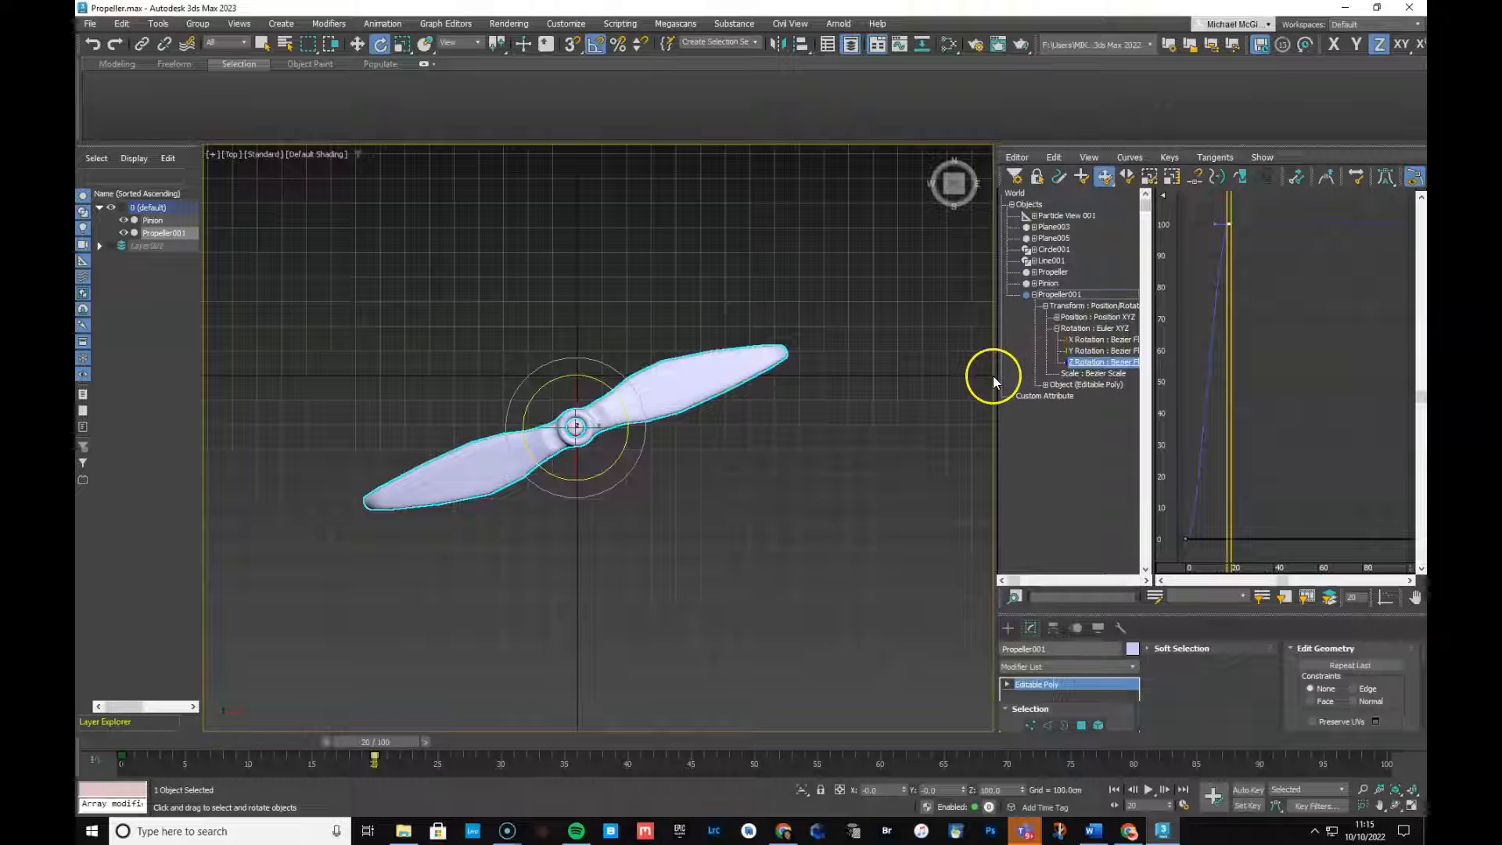
left_click_drag(996, 372, 839, 368)
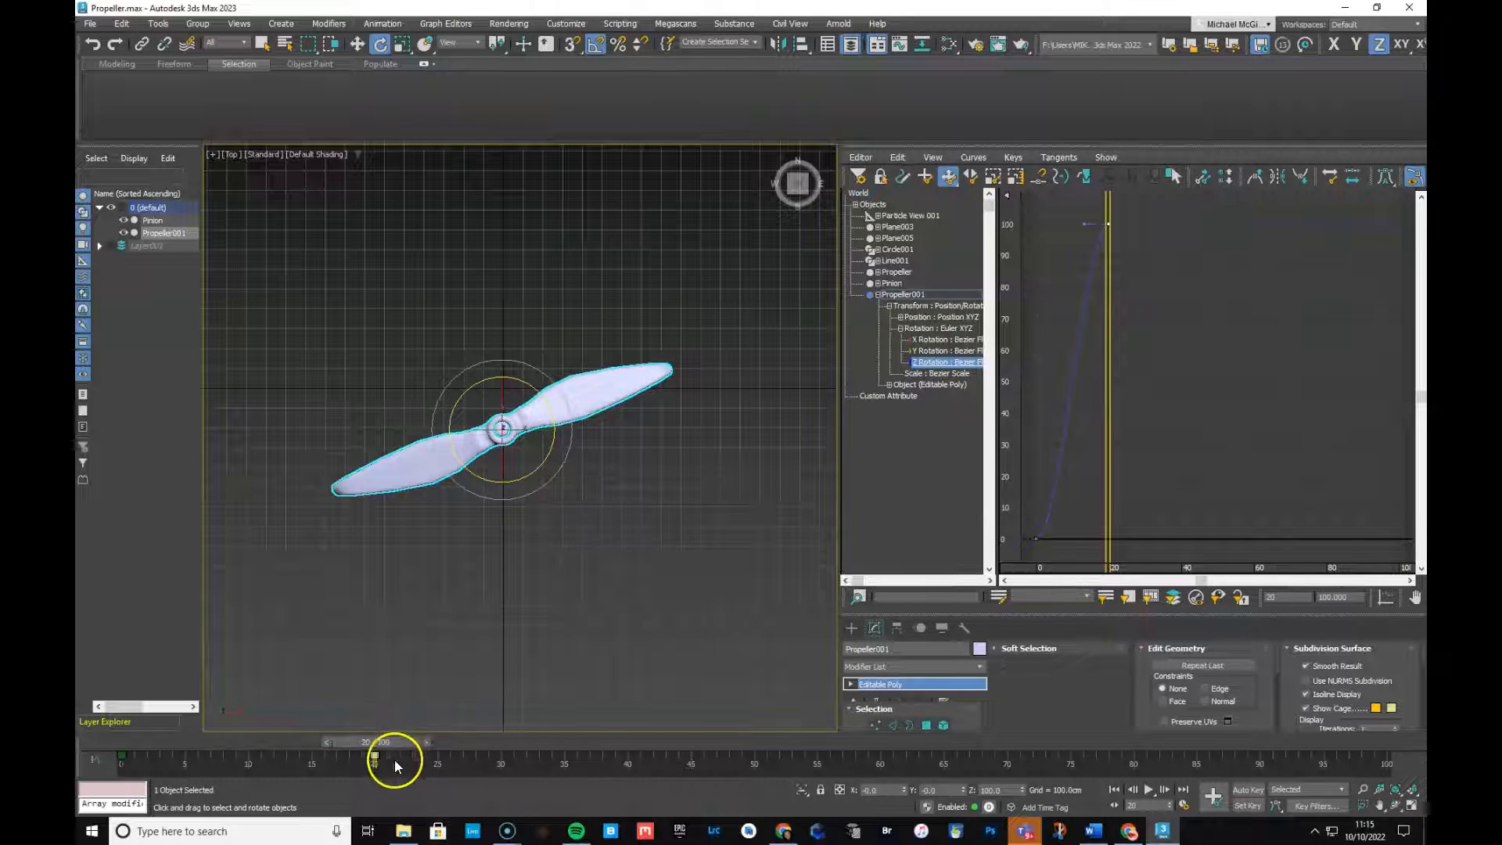
Scrub the animation to frame 15 and open the key information of the Z Rotation key at frame 0.
left_click_drag(378, 740, 332, 681)
key("e")
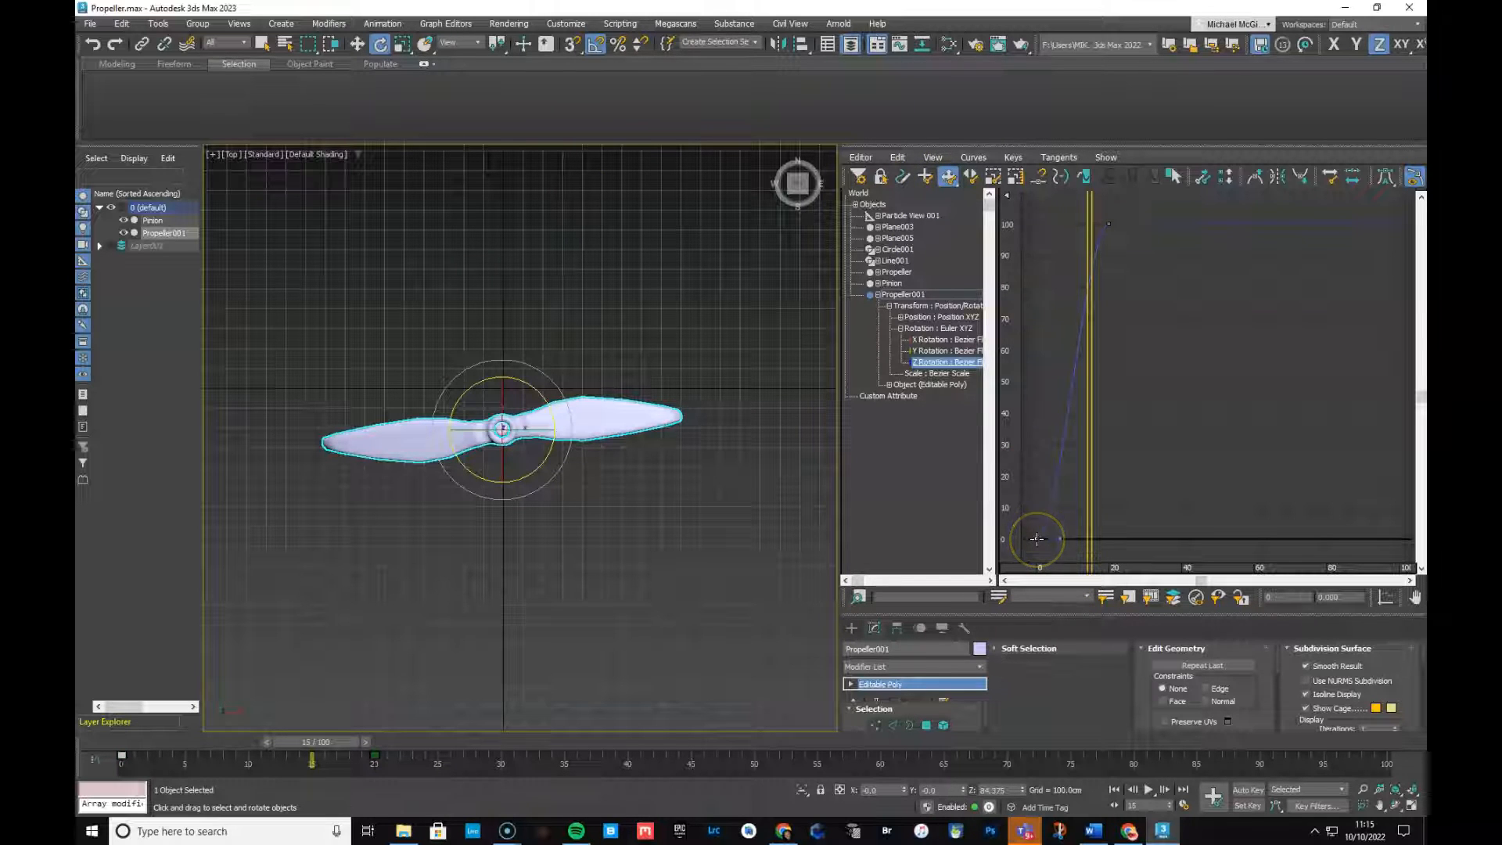
right_click(1037, 539)
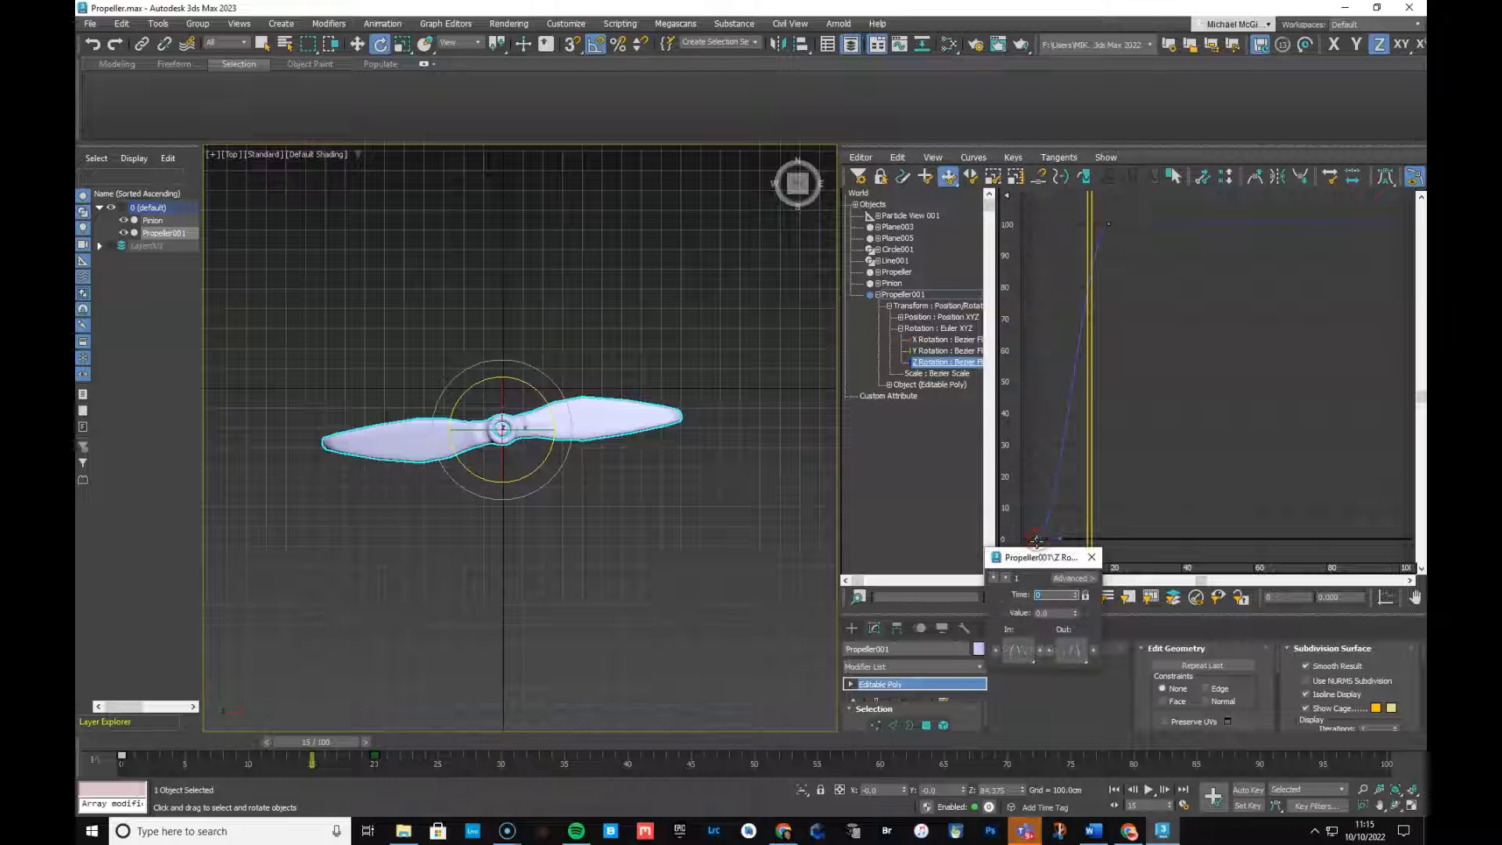
left_click_drag(1065, 565, 1058, 336)
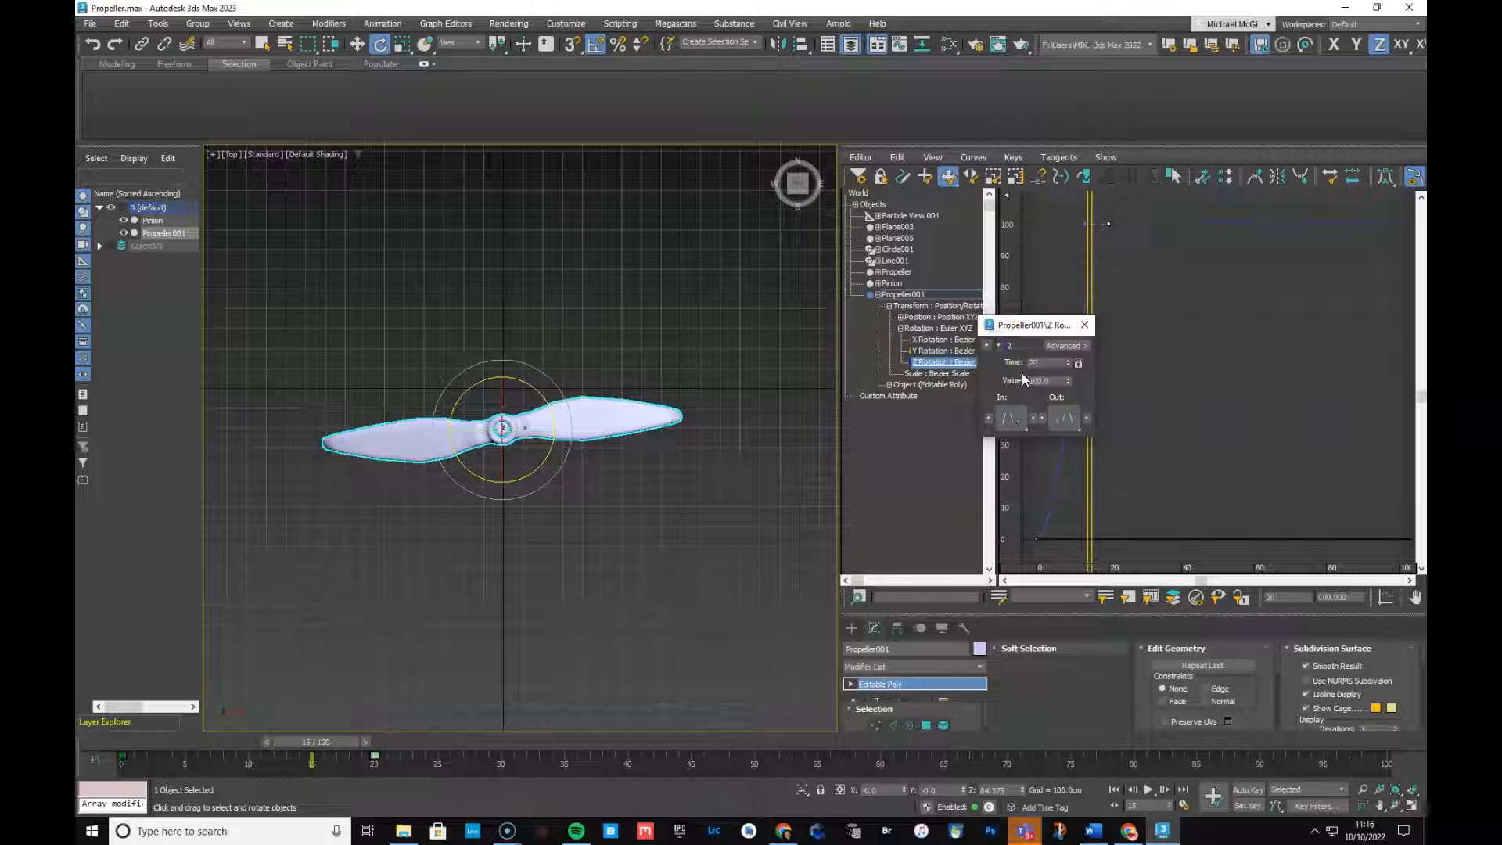
Set the value of the Z Rotation key at frame 20 to 359 and close the key information.
left_click(1058, 380)
double_click(1053, 379)
type("150")
key("Return")
left_click_drag(1065, 316, 1097, 385)
double_click(1048, 380)
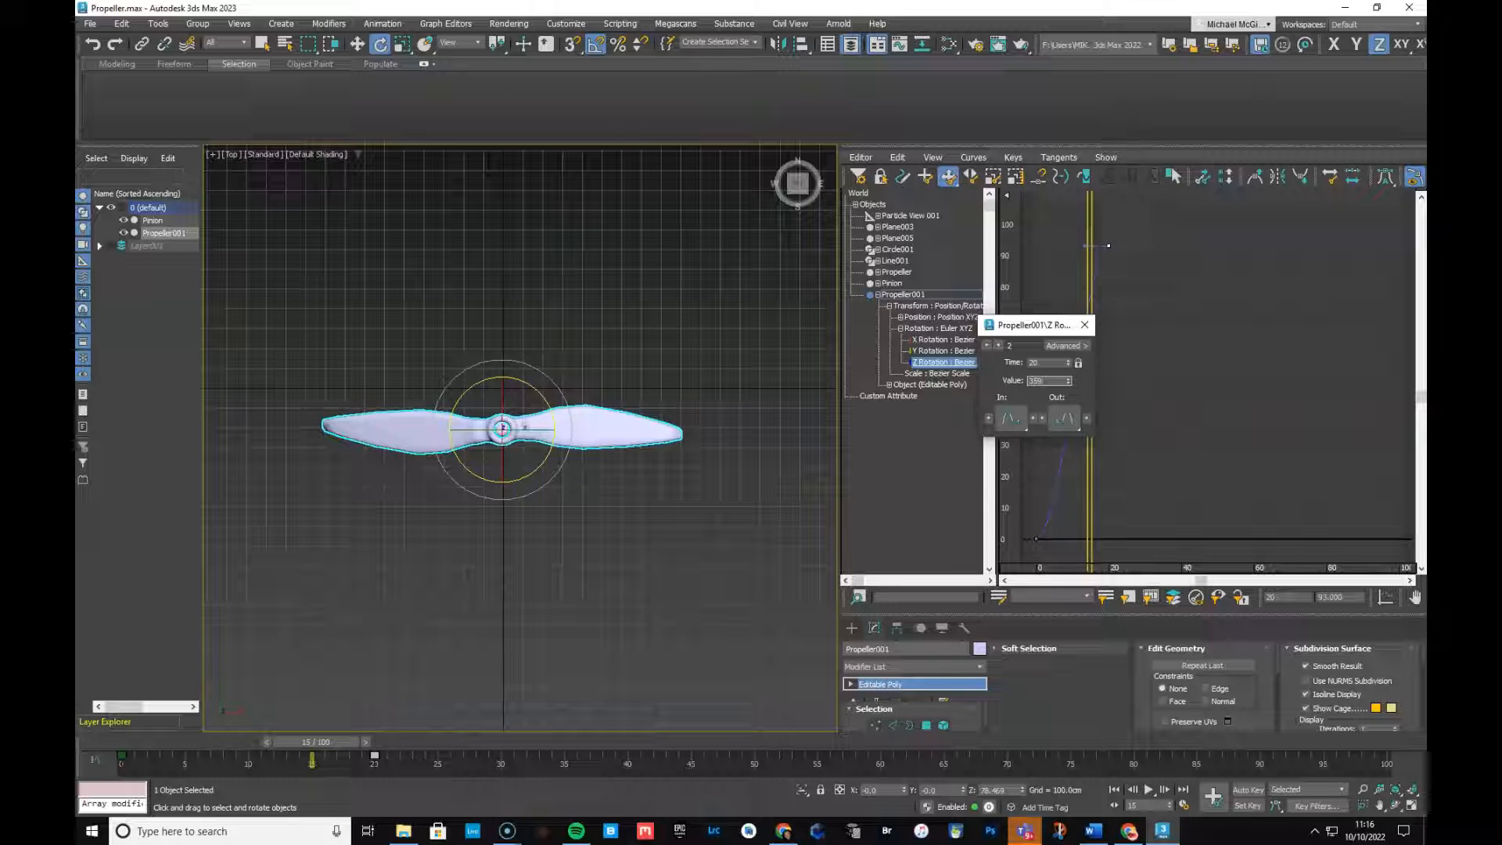
key("Tab")
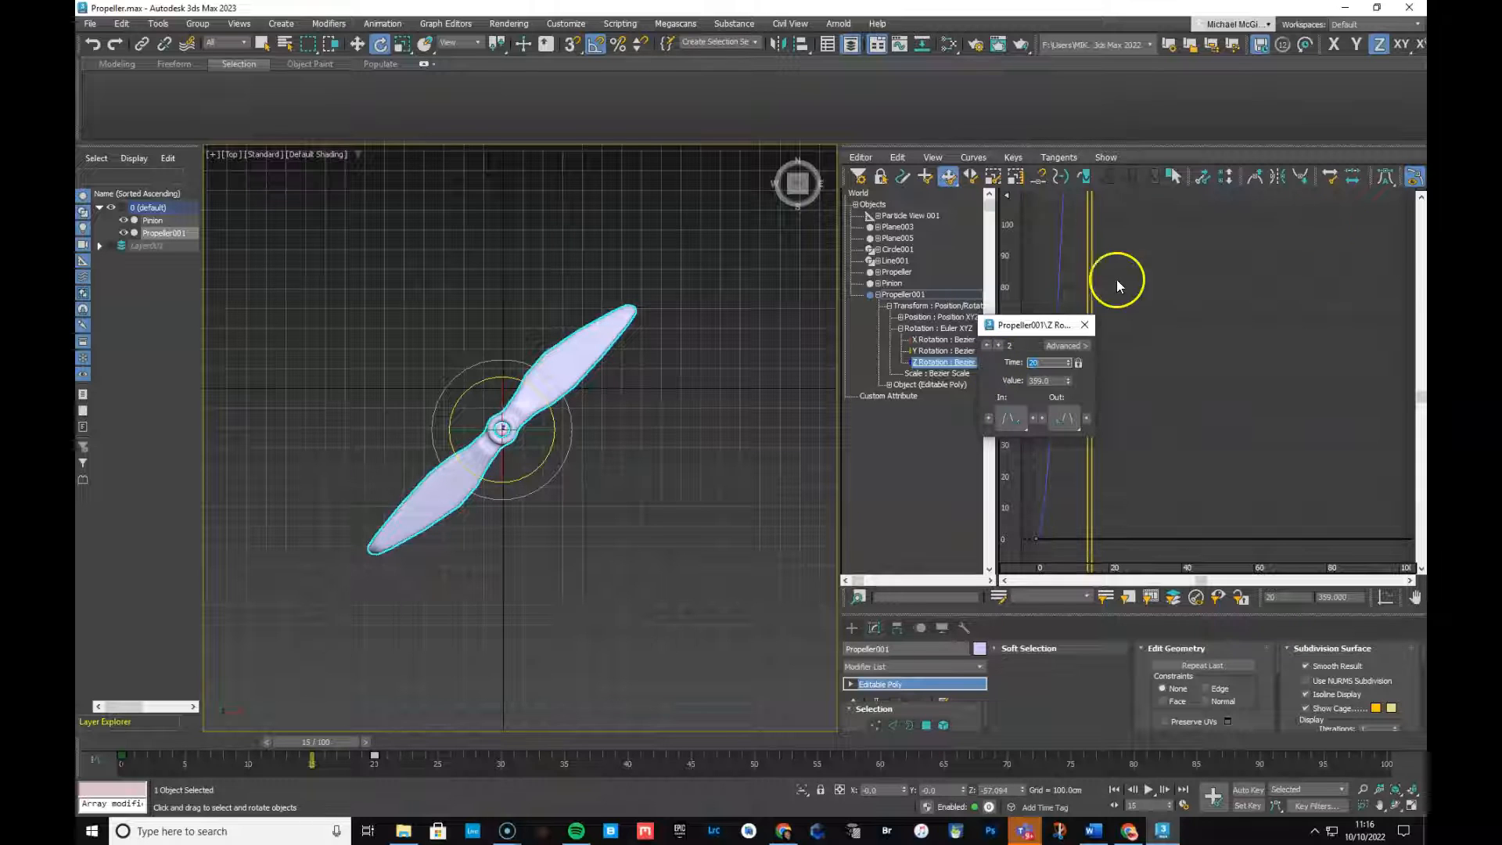
left_click(1084, 324)
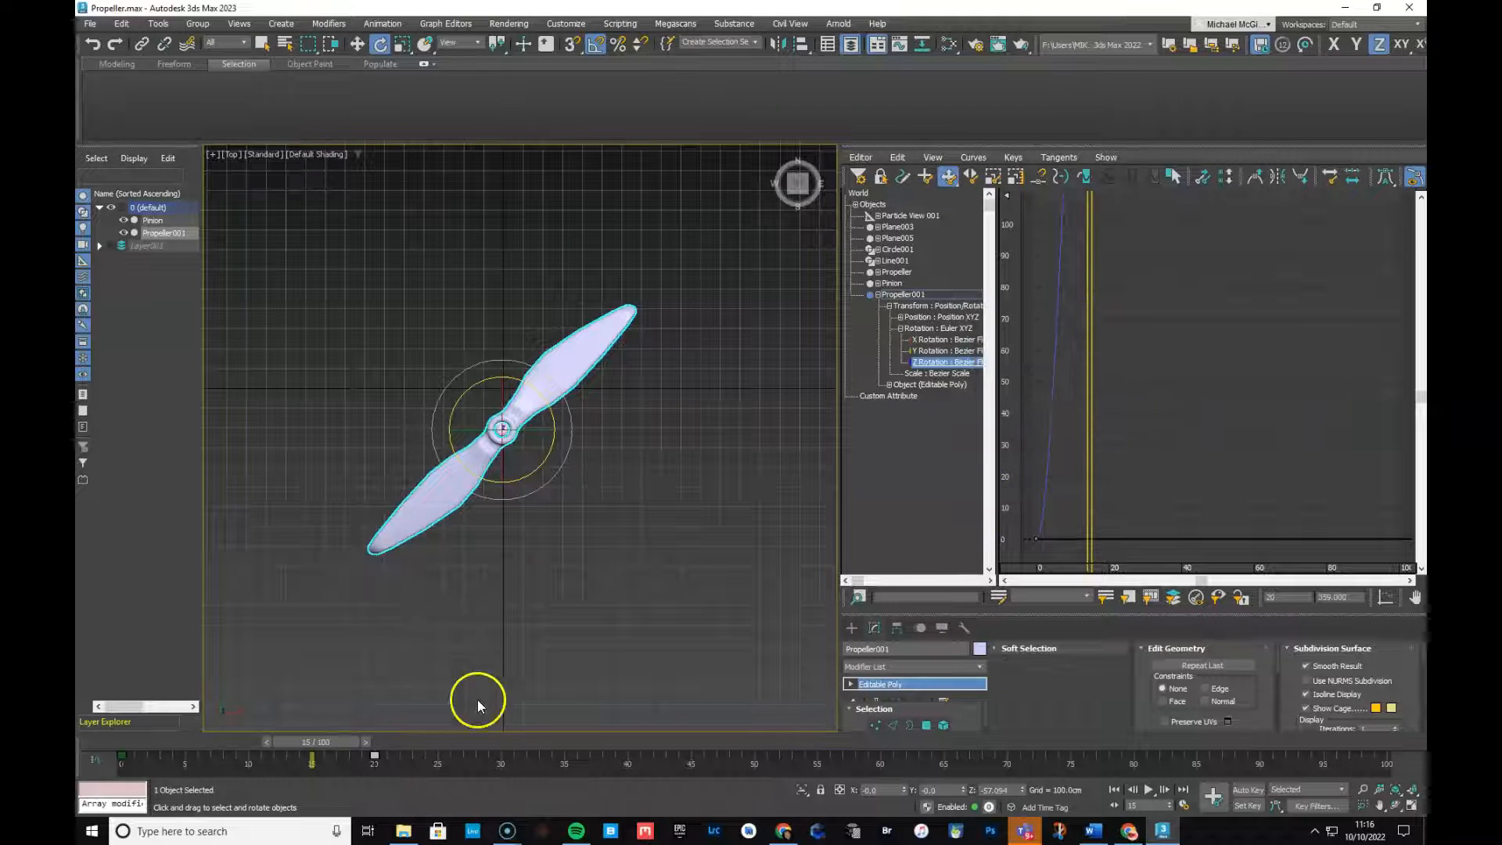
Scrub the animation to frame 11 and deselect the Z Rotation key in the Curve Editor.
left_click_drag(312, 742, 287, 705)
key("e")
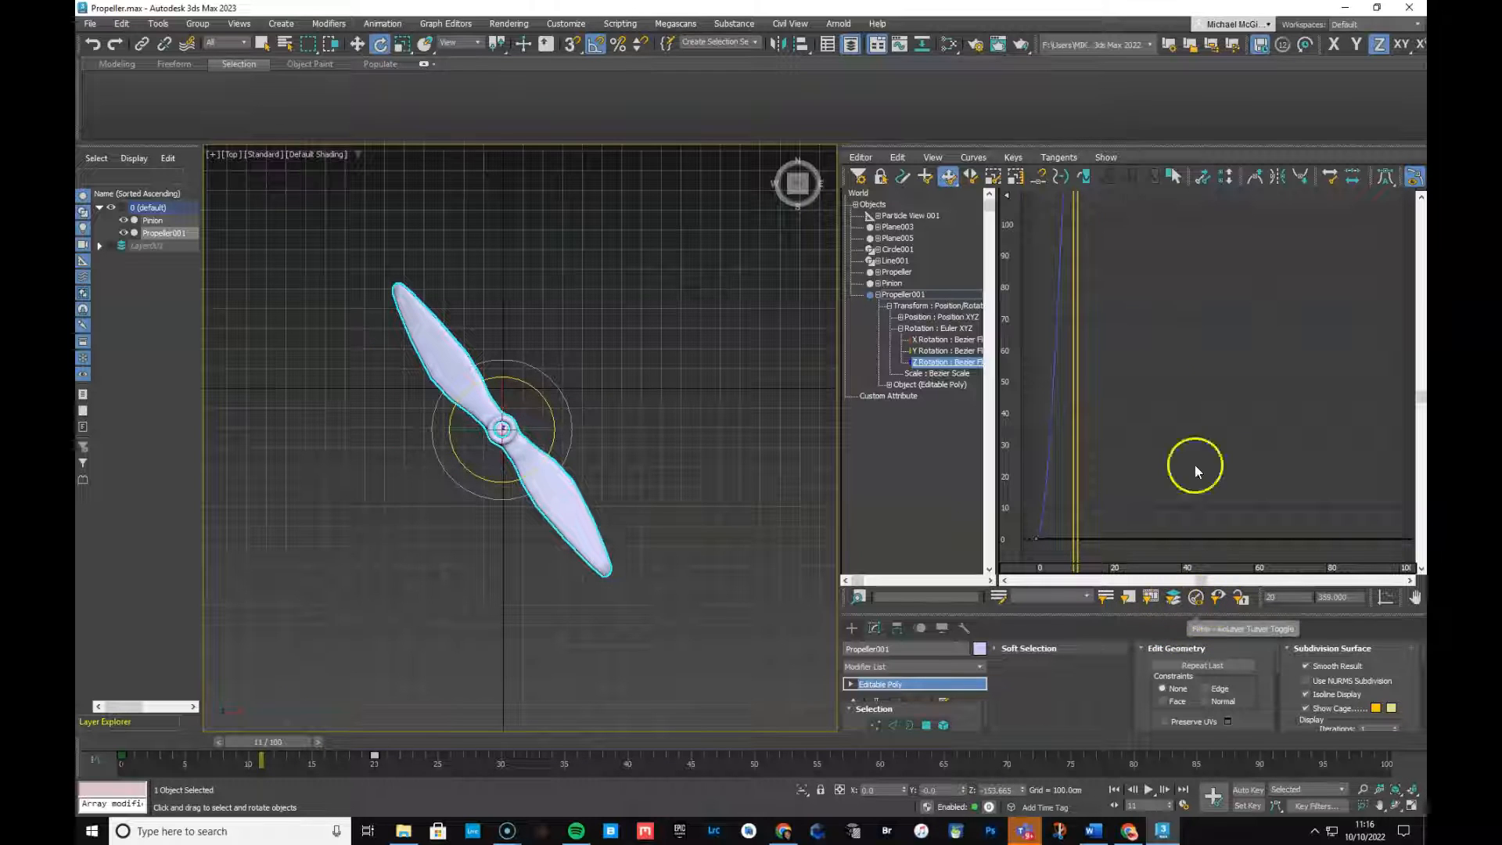
left_click(1212, 413)
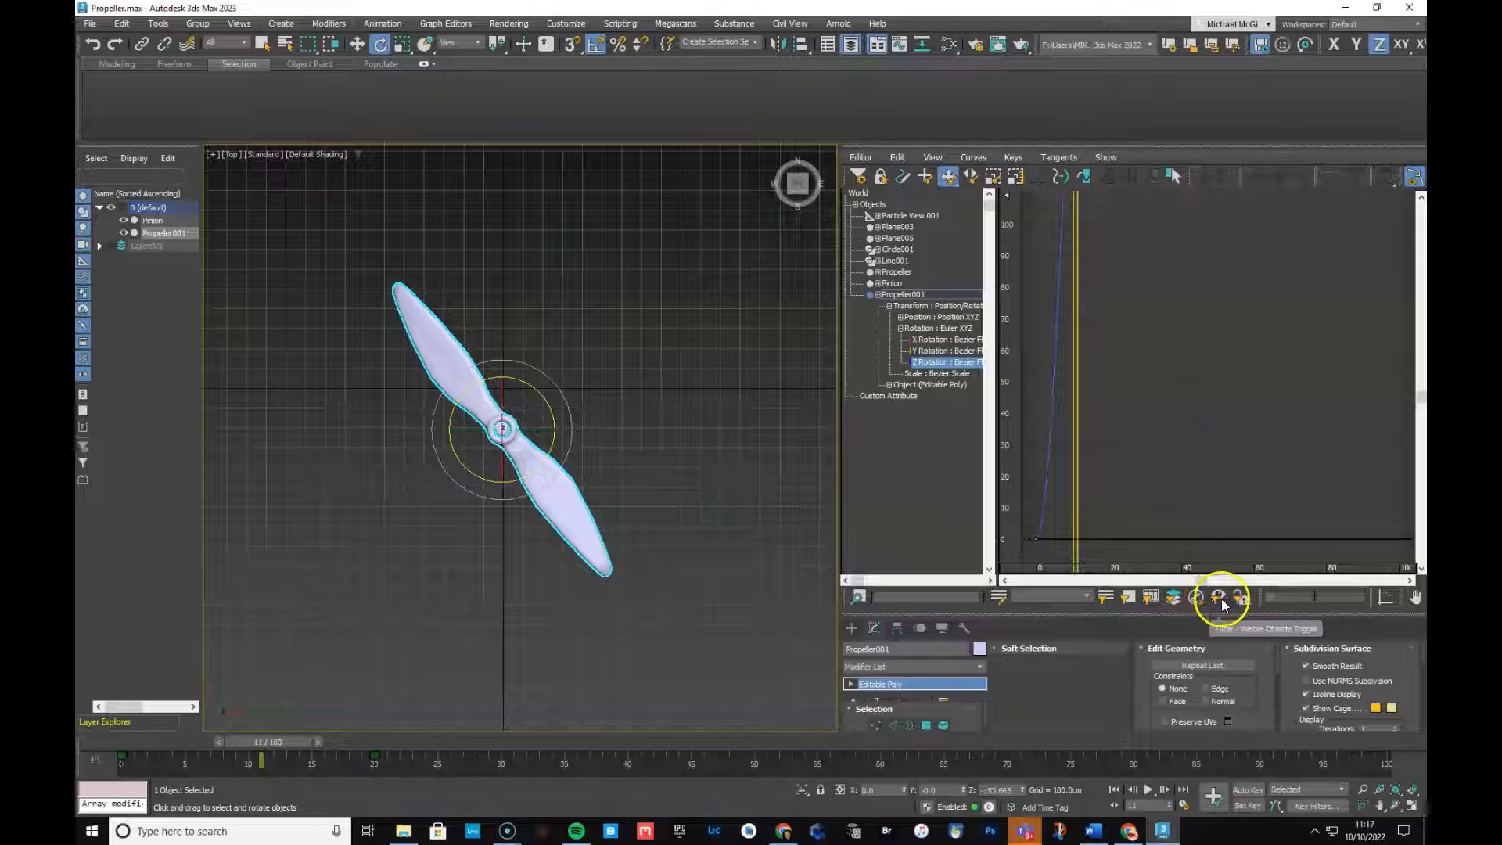
Frame the Z Rotation curve to the horizontal extents of its keys and to its value extents.
left_click(932, 156)
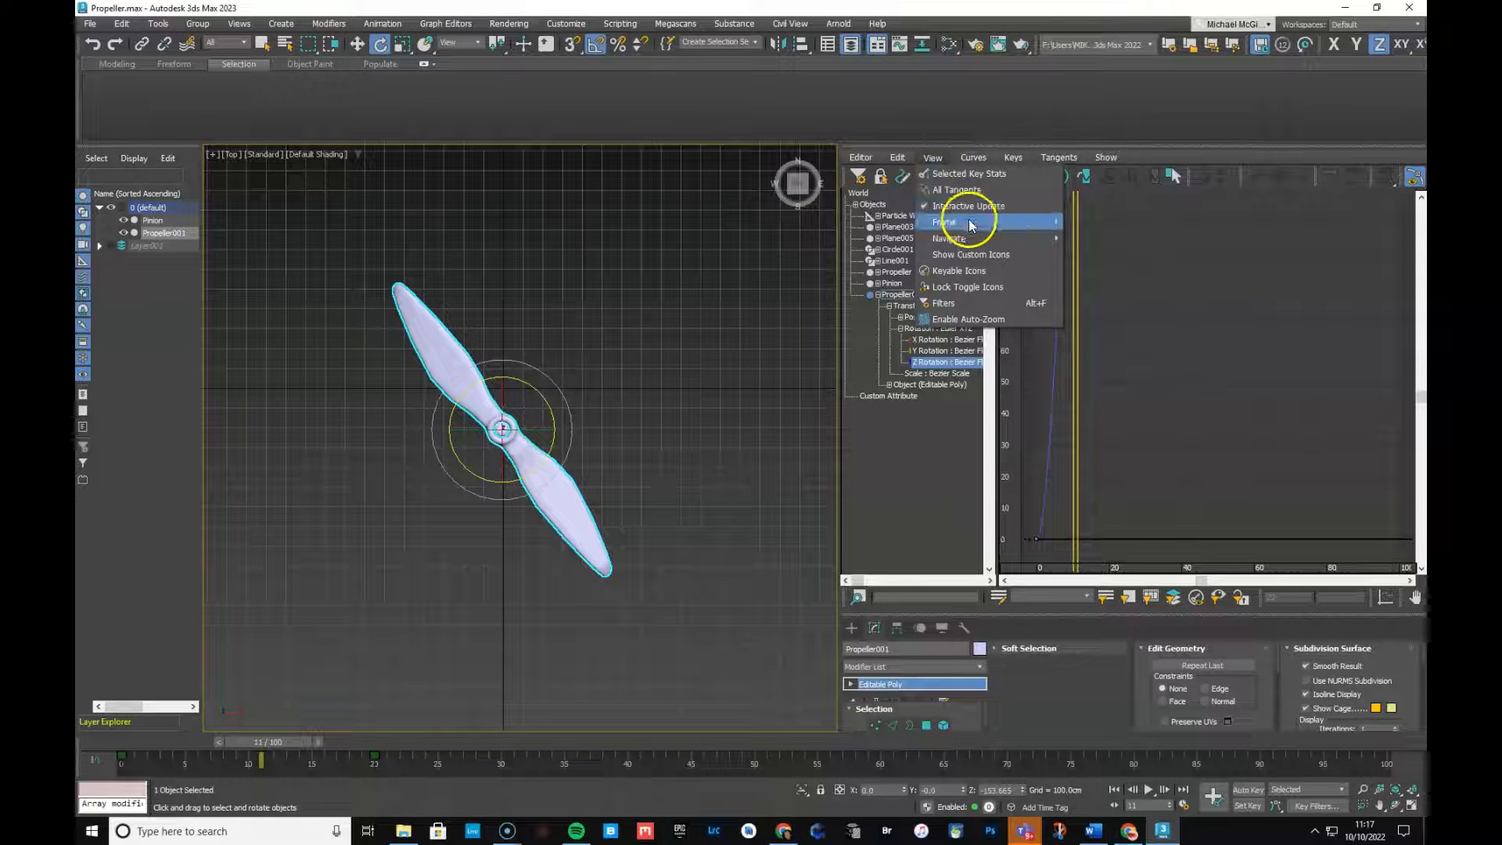
mouse_move(936, 222)
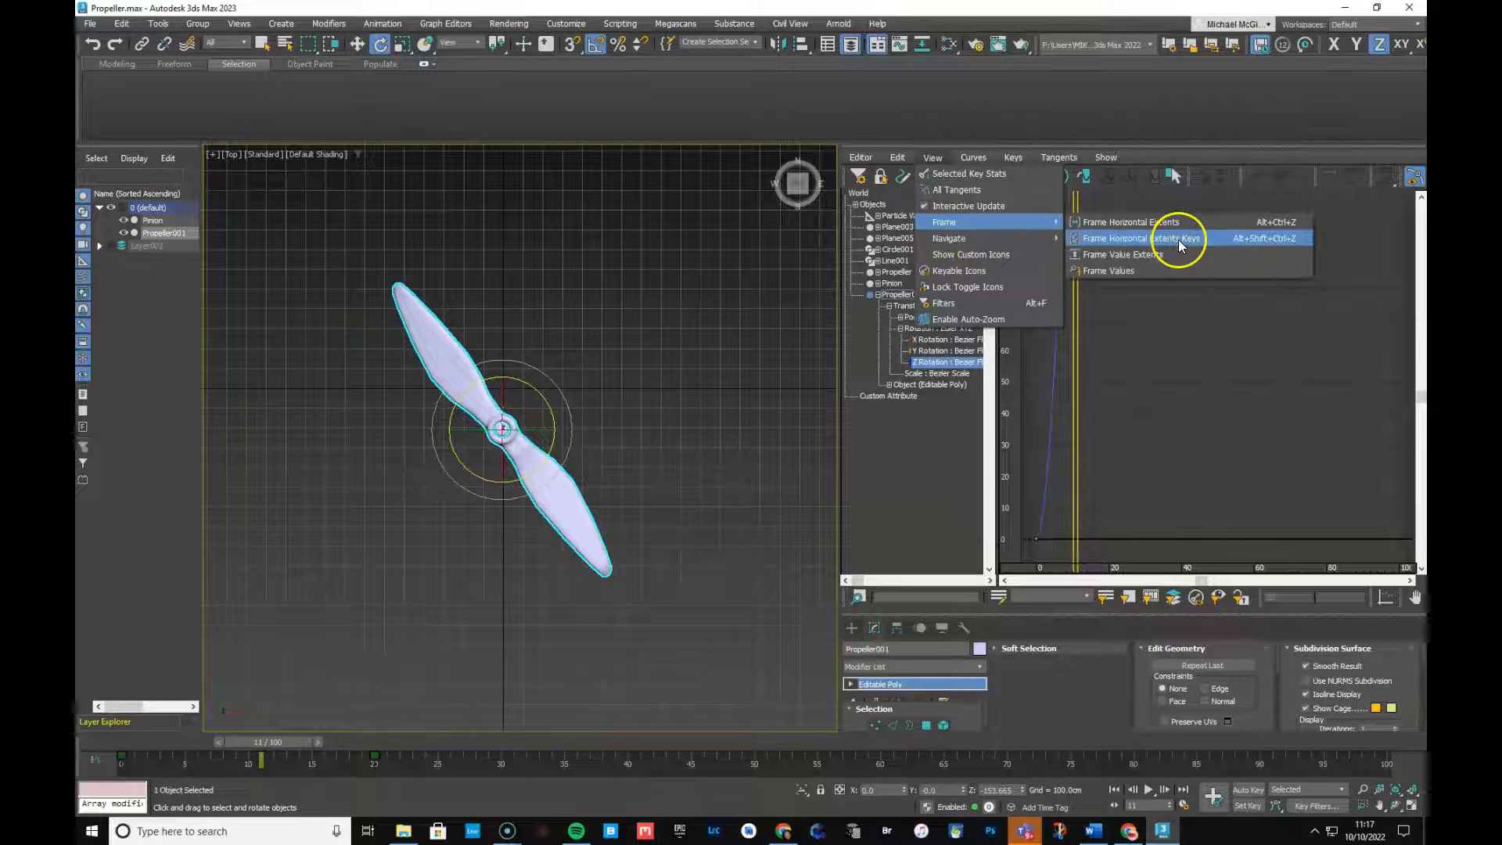
left_click(1130, 224)
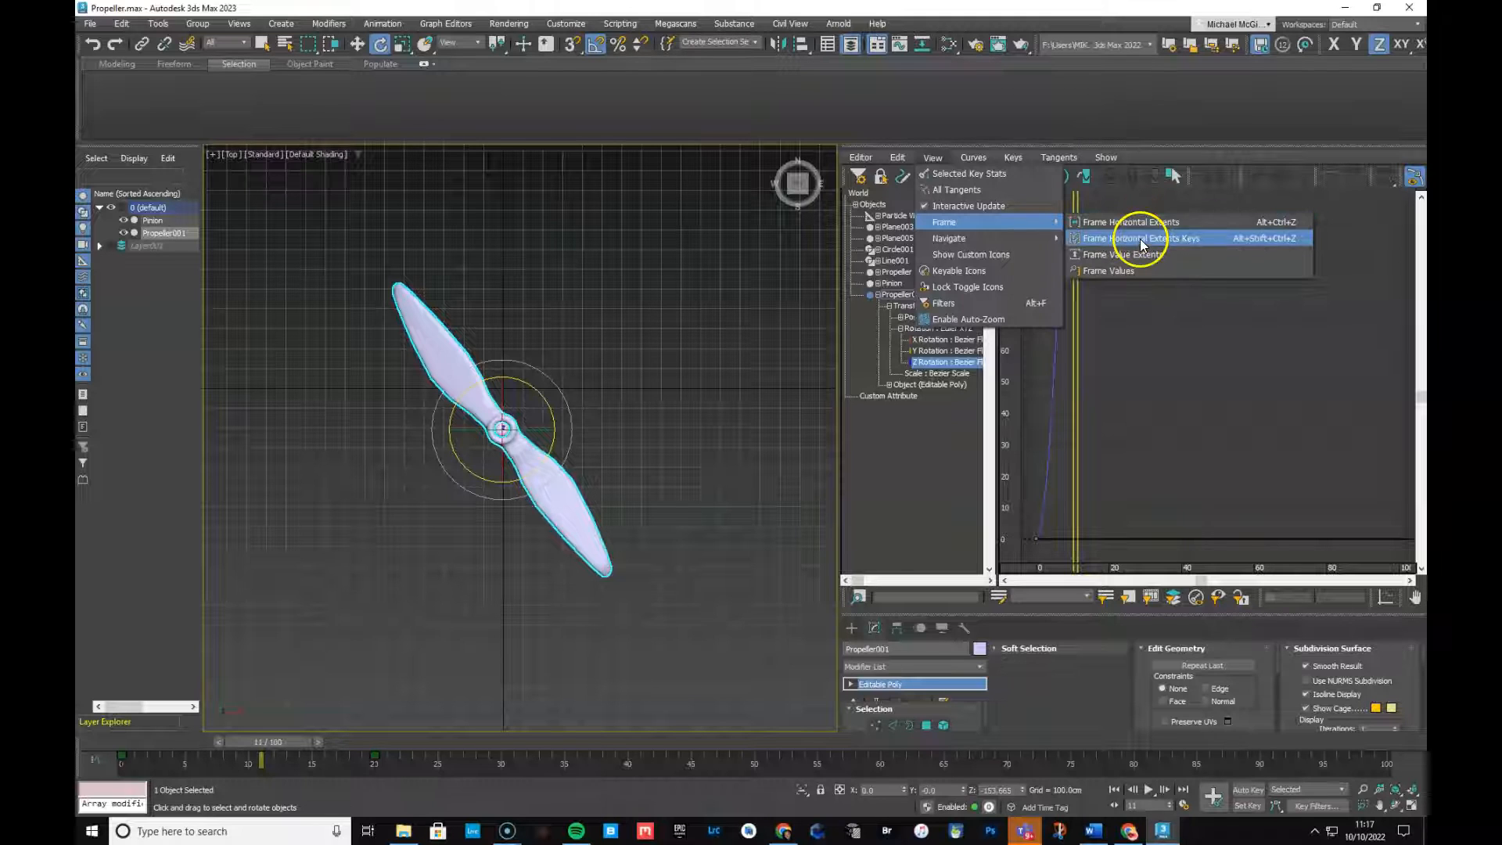
left_click(1139, 238)
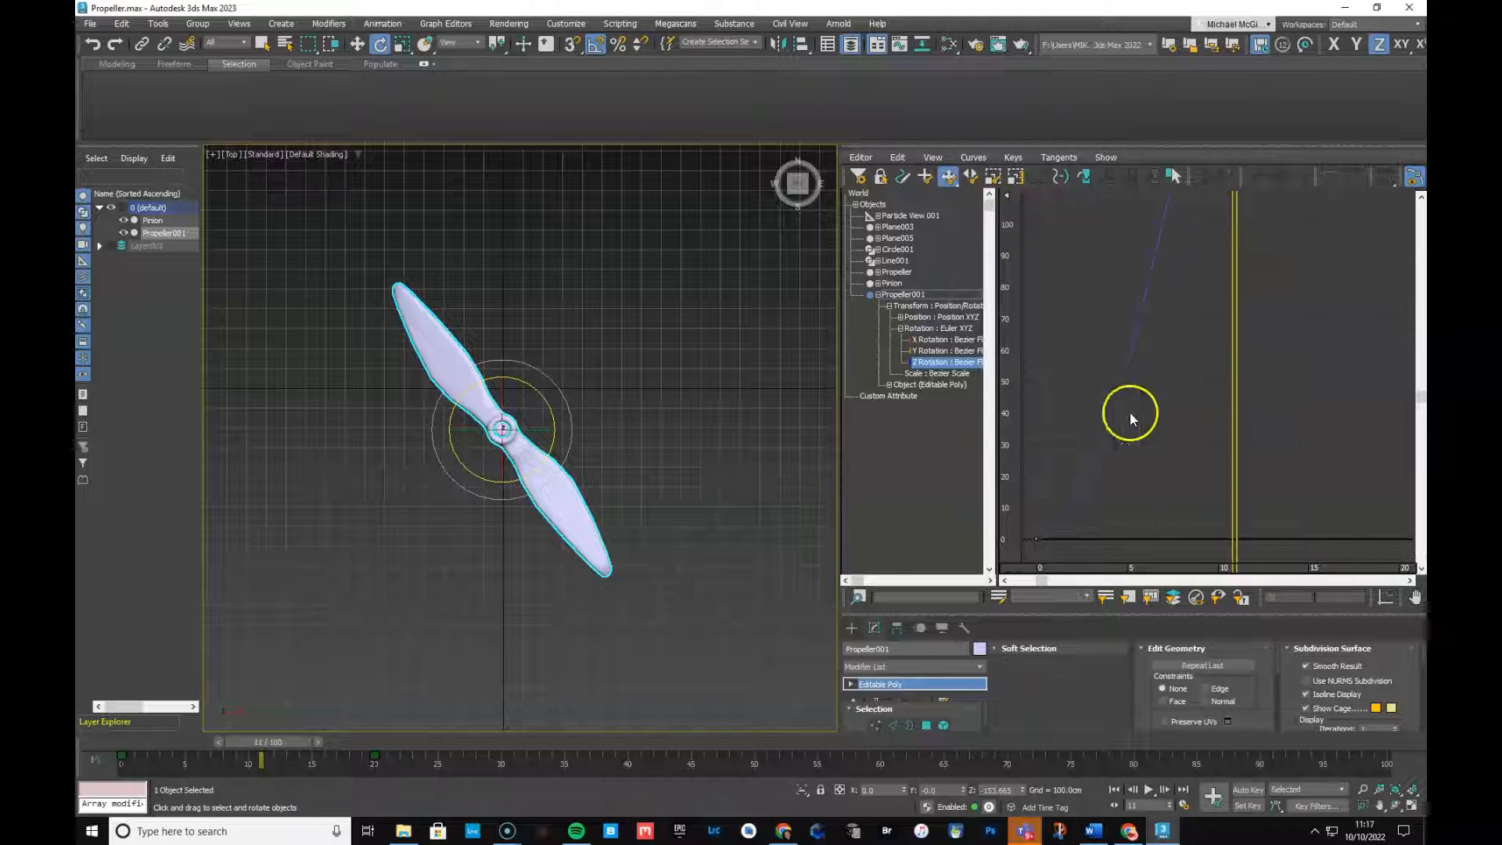
left_click(932, 157)
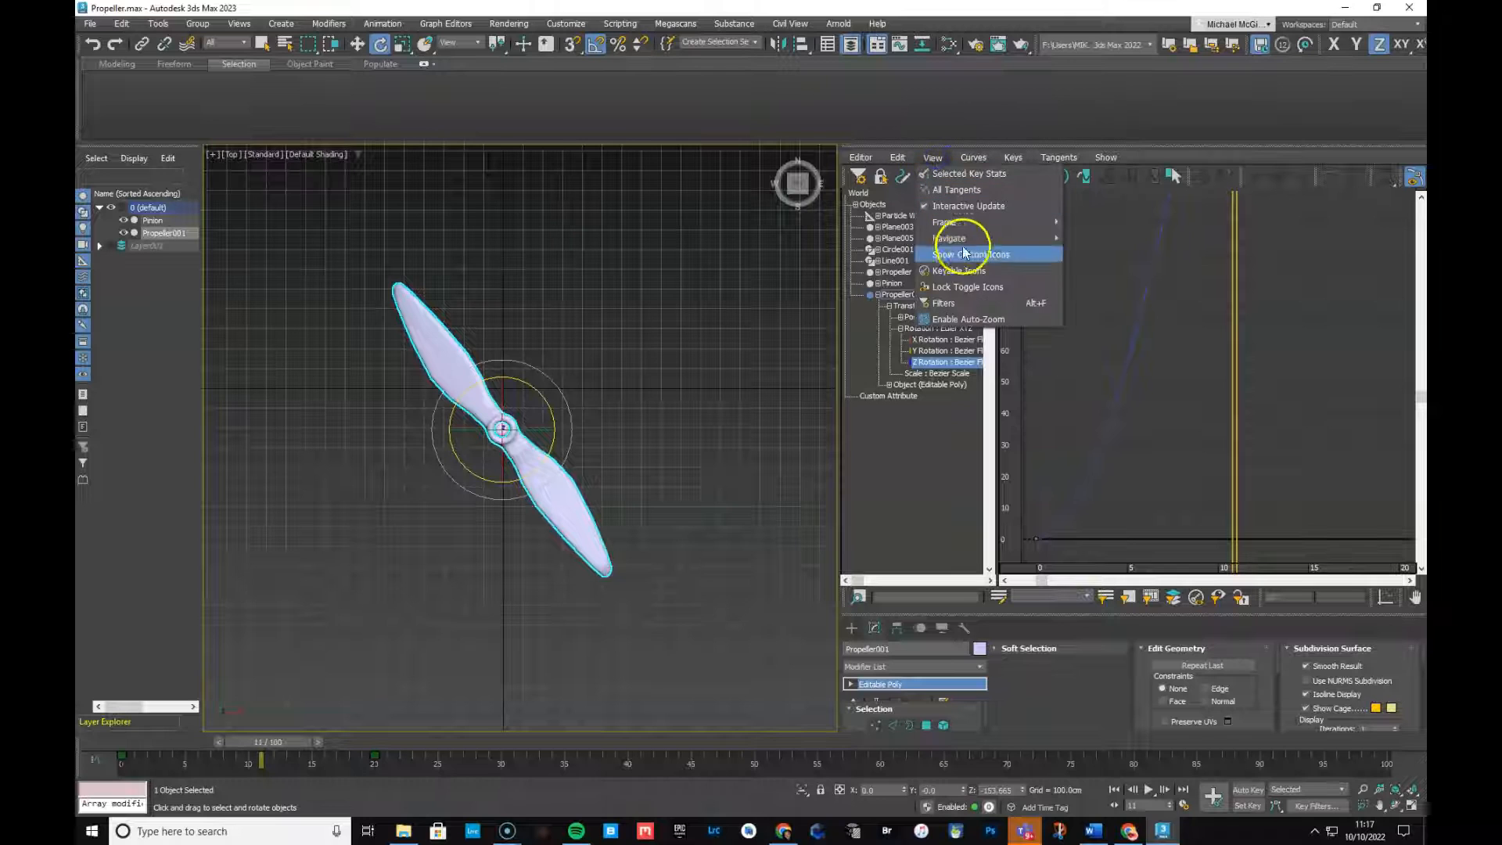
mouse_move(967, 224)
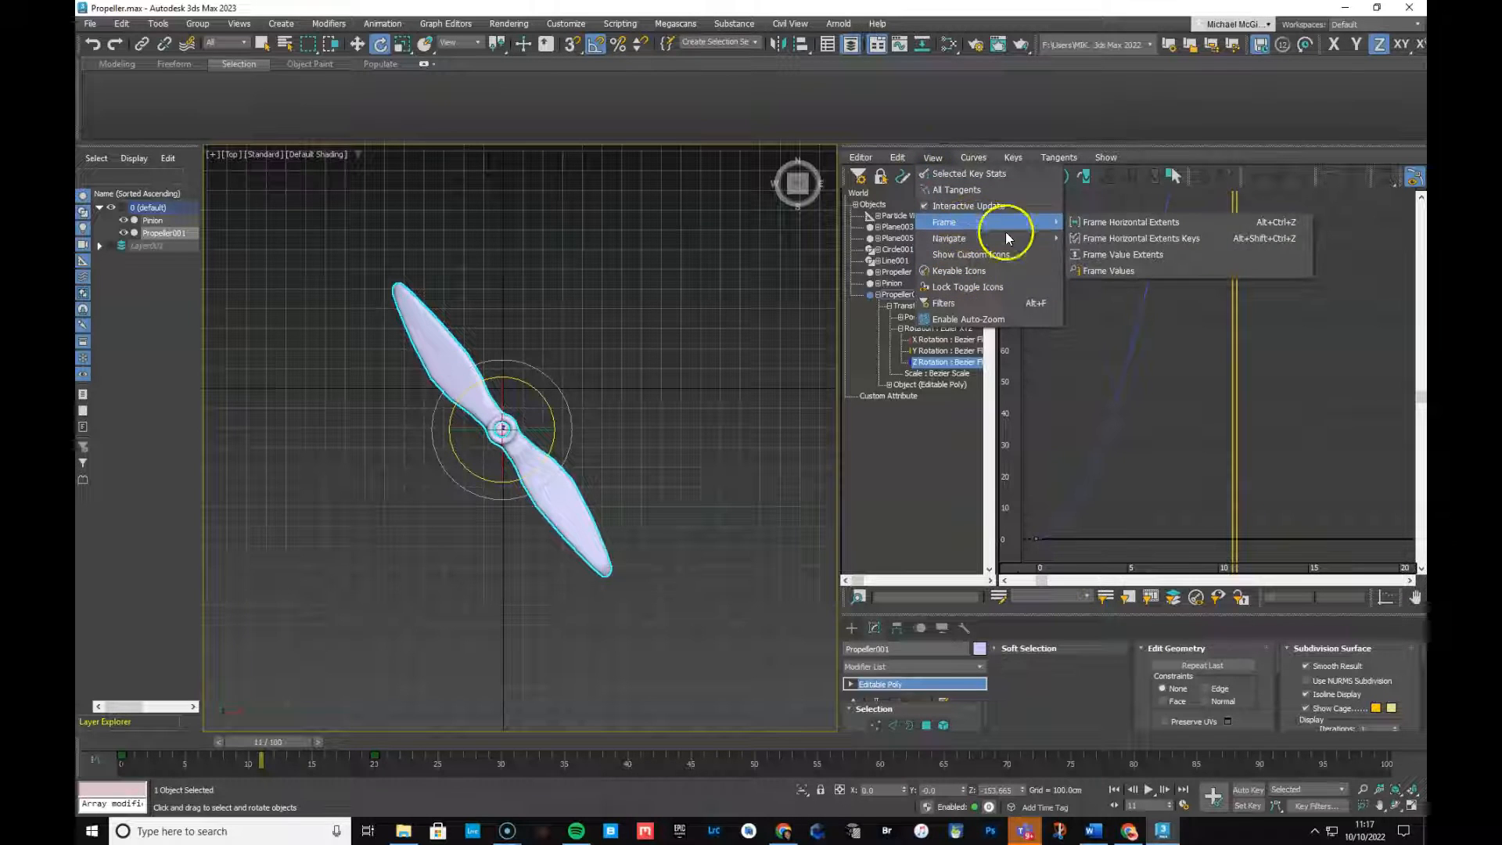
left_click(1106, 253)
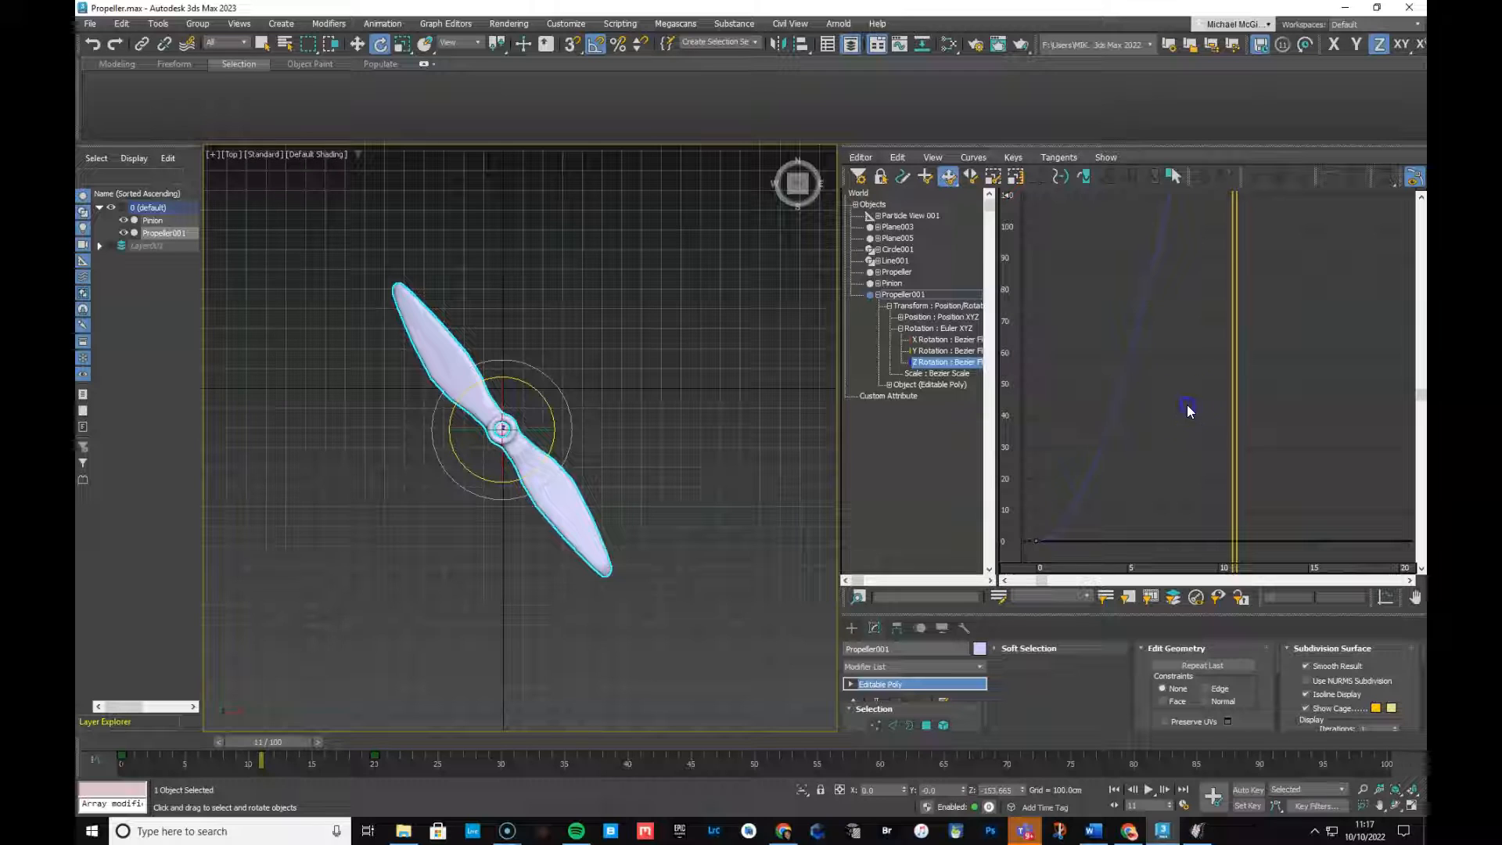
right_click(1190, 377)
left_click(1159, 468)
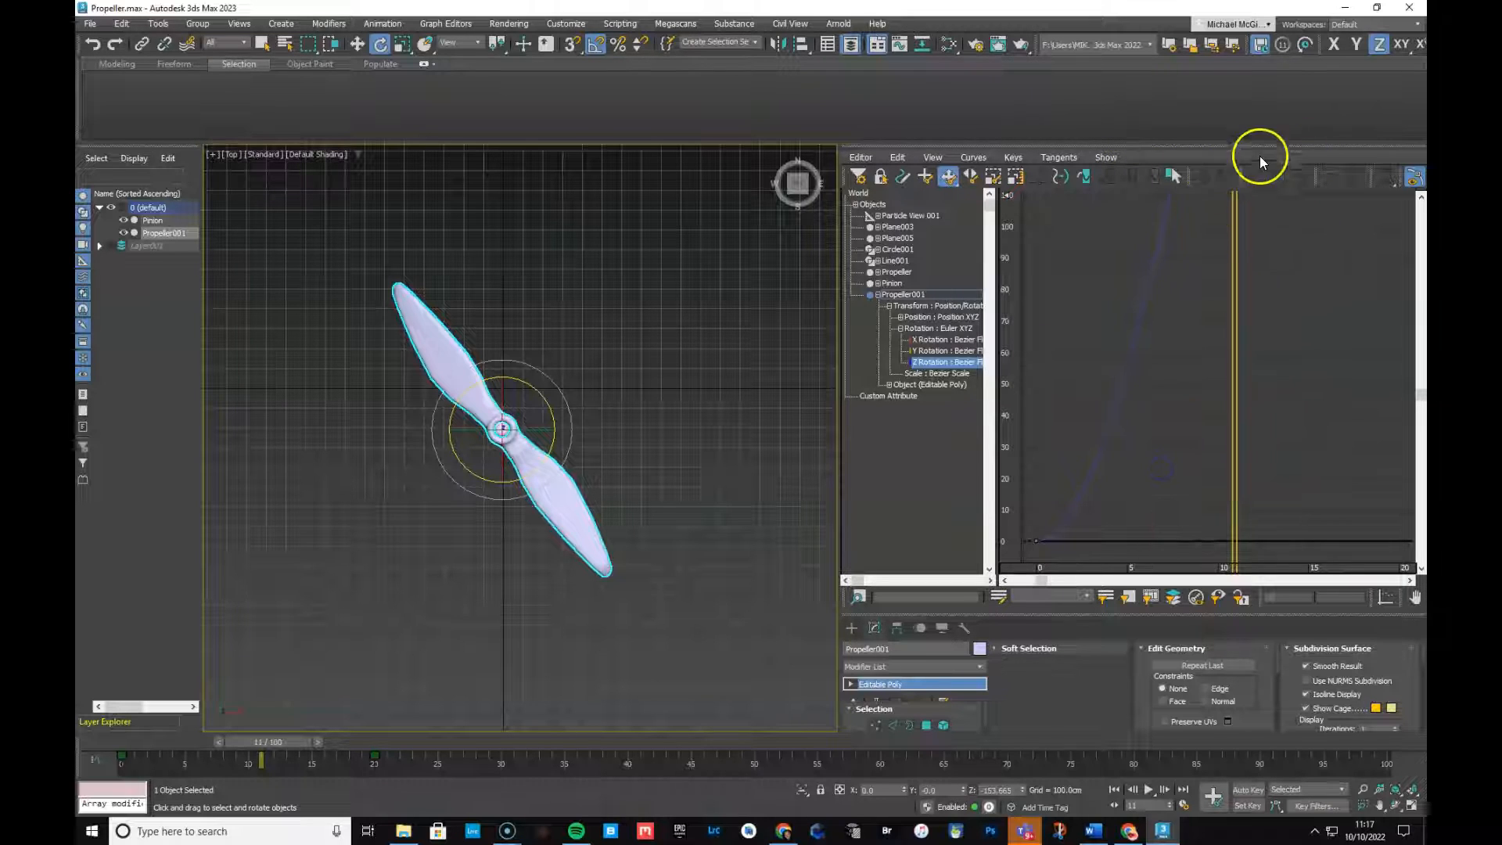
Undock and maximize the Curve Editor, and zoom the graph out far enough to show both Z Rotation keys.
left_click_drag(1086, 152, 700, 229)
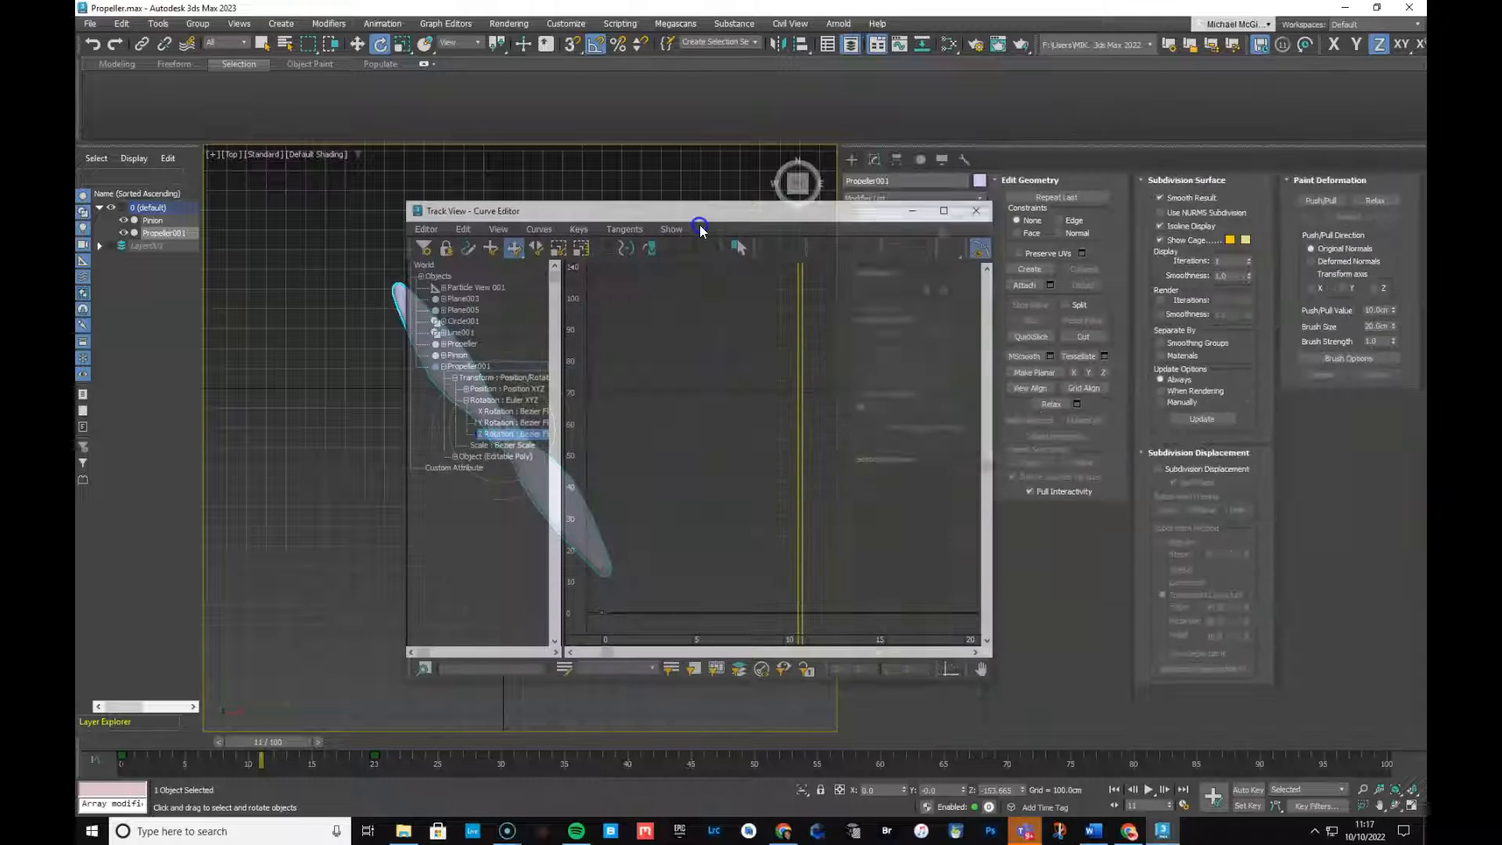
left_click(943, 211)
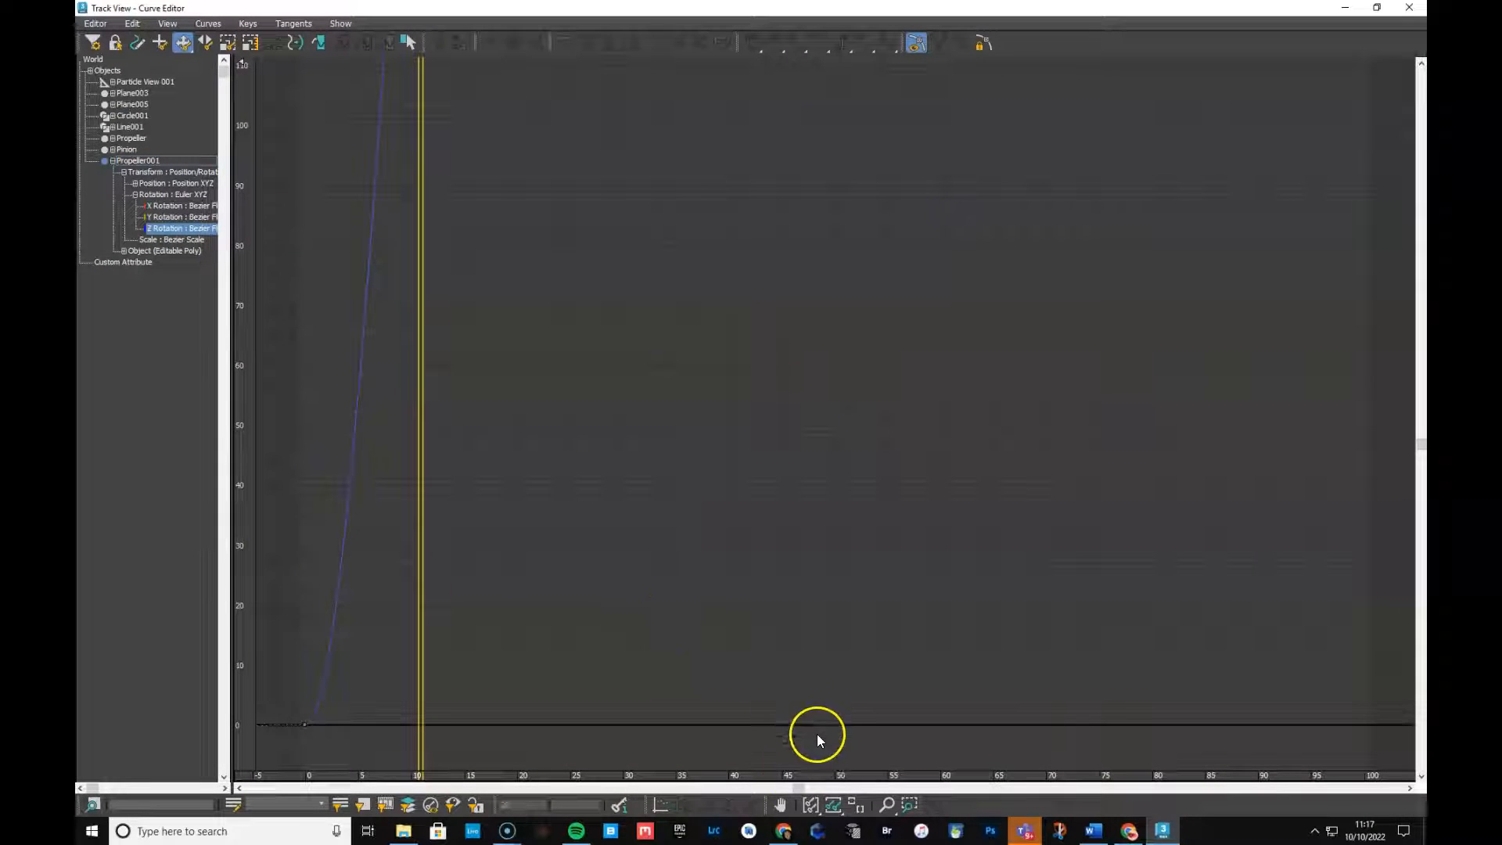
left_click(887, 804)
left_click_drag(644, 336, 729, 474)
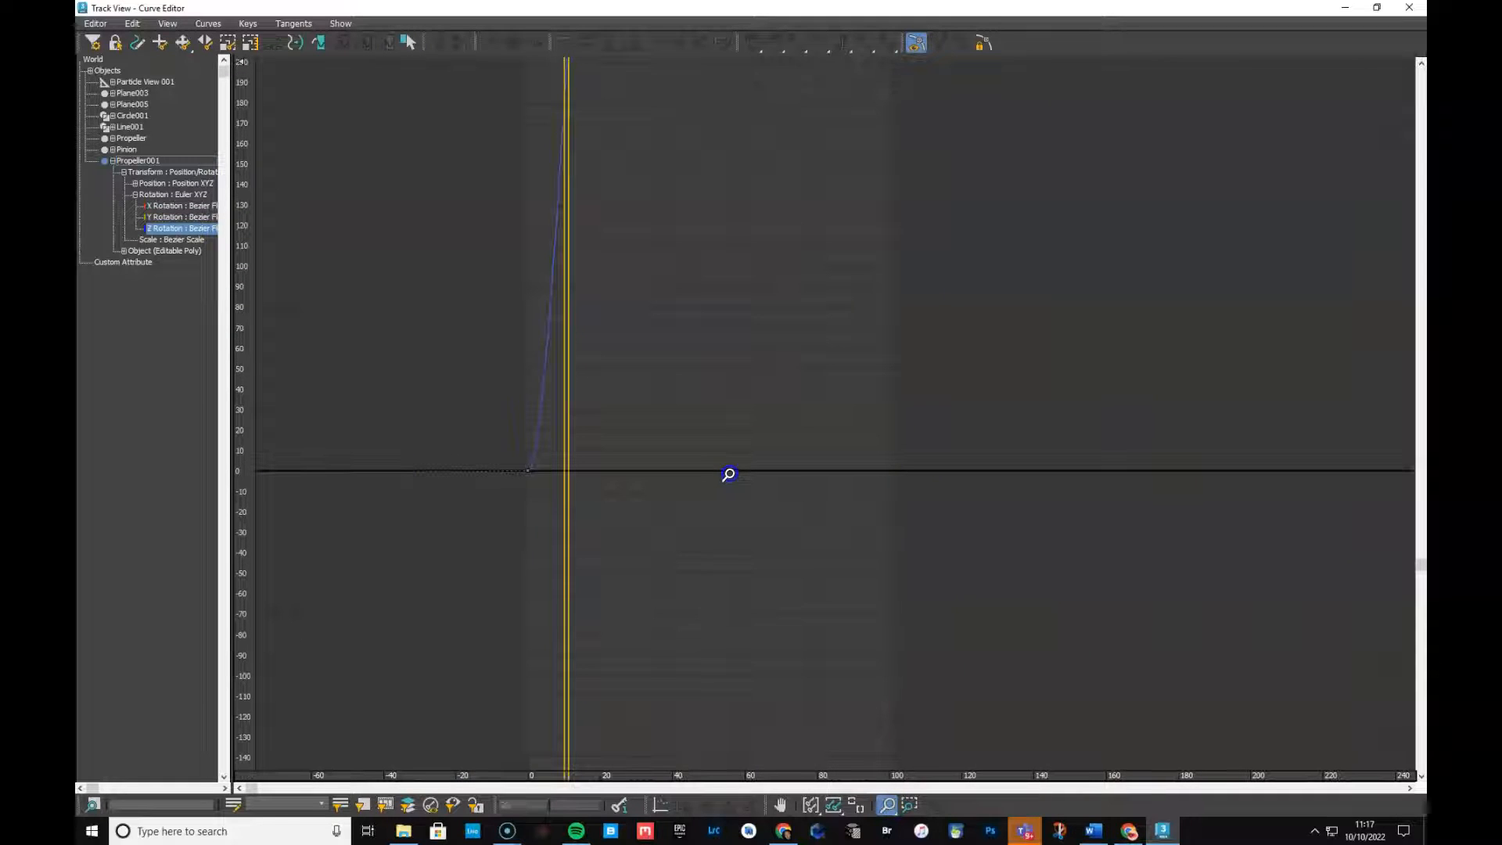
left_click(834, 806)
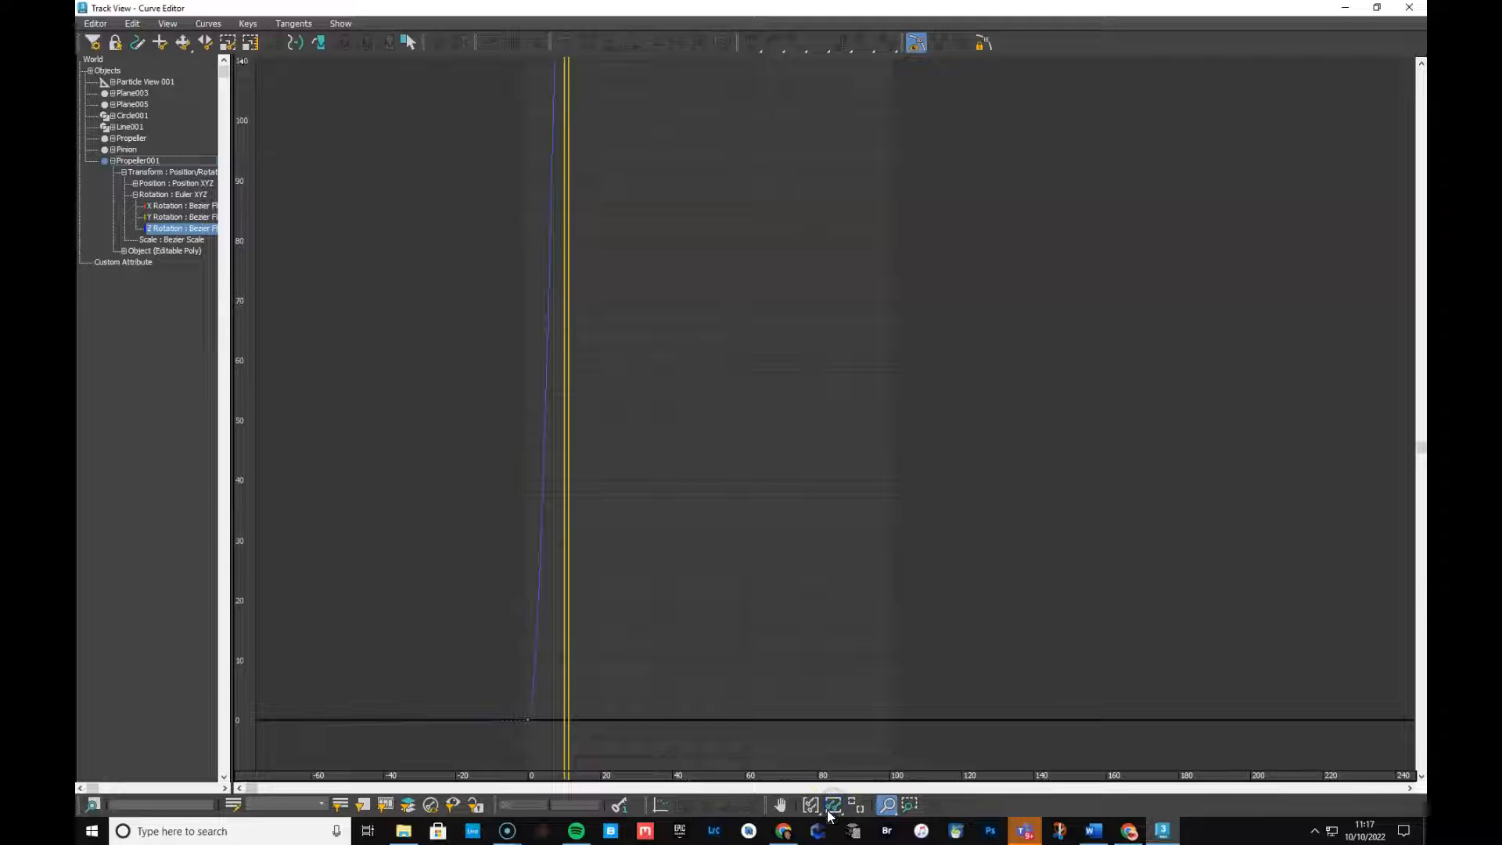
left_click(838, 812)
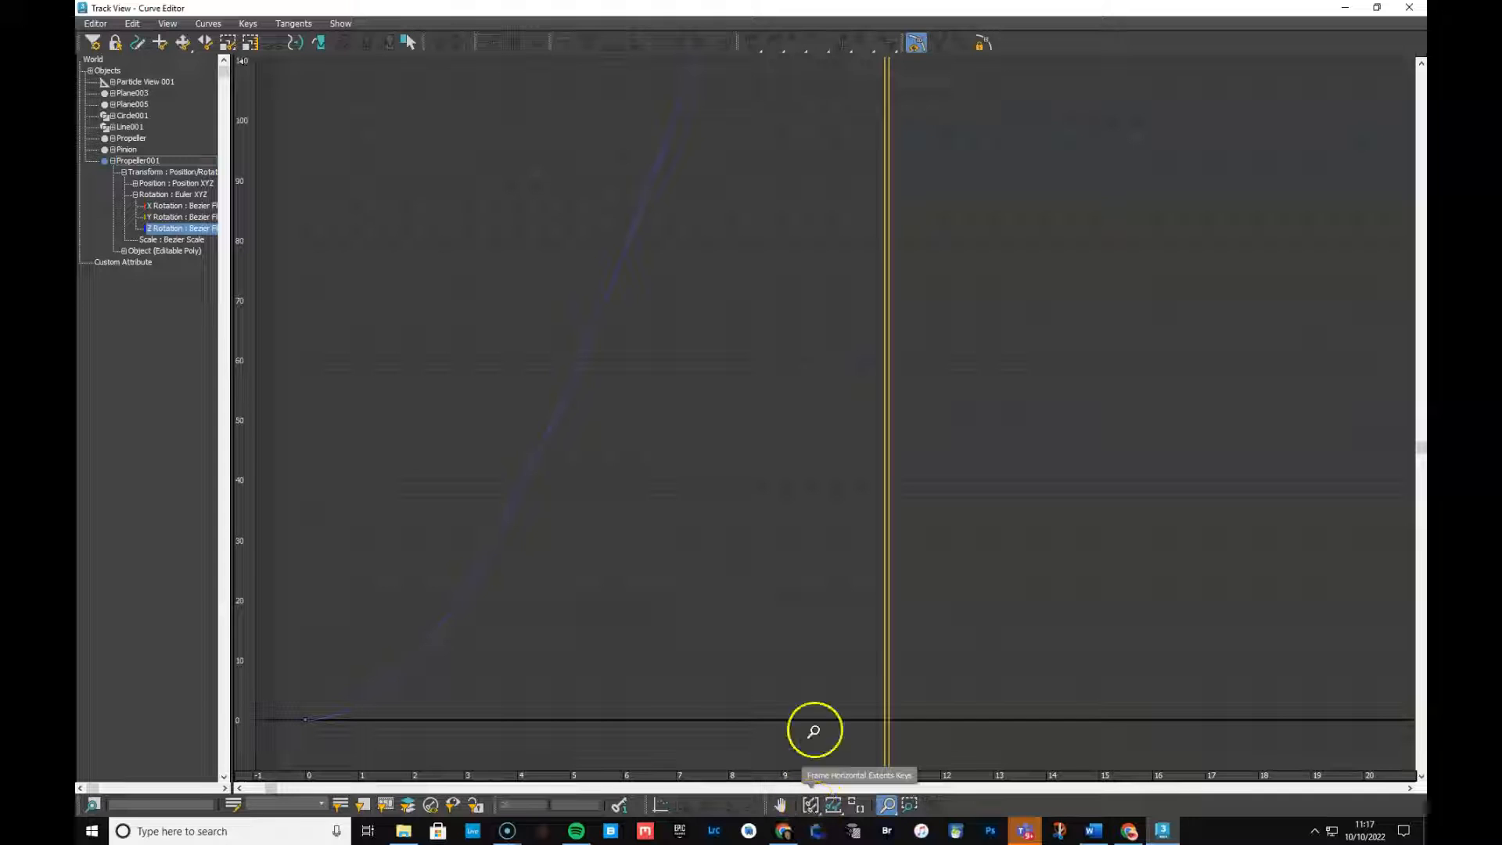
left_click_drag(740, 311, 870, 460)
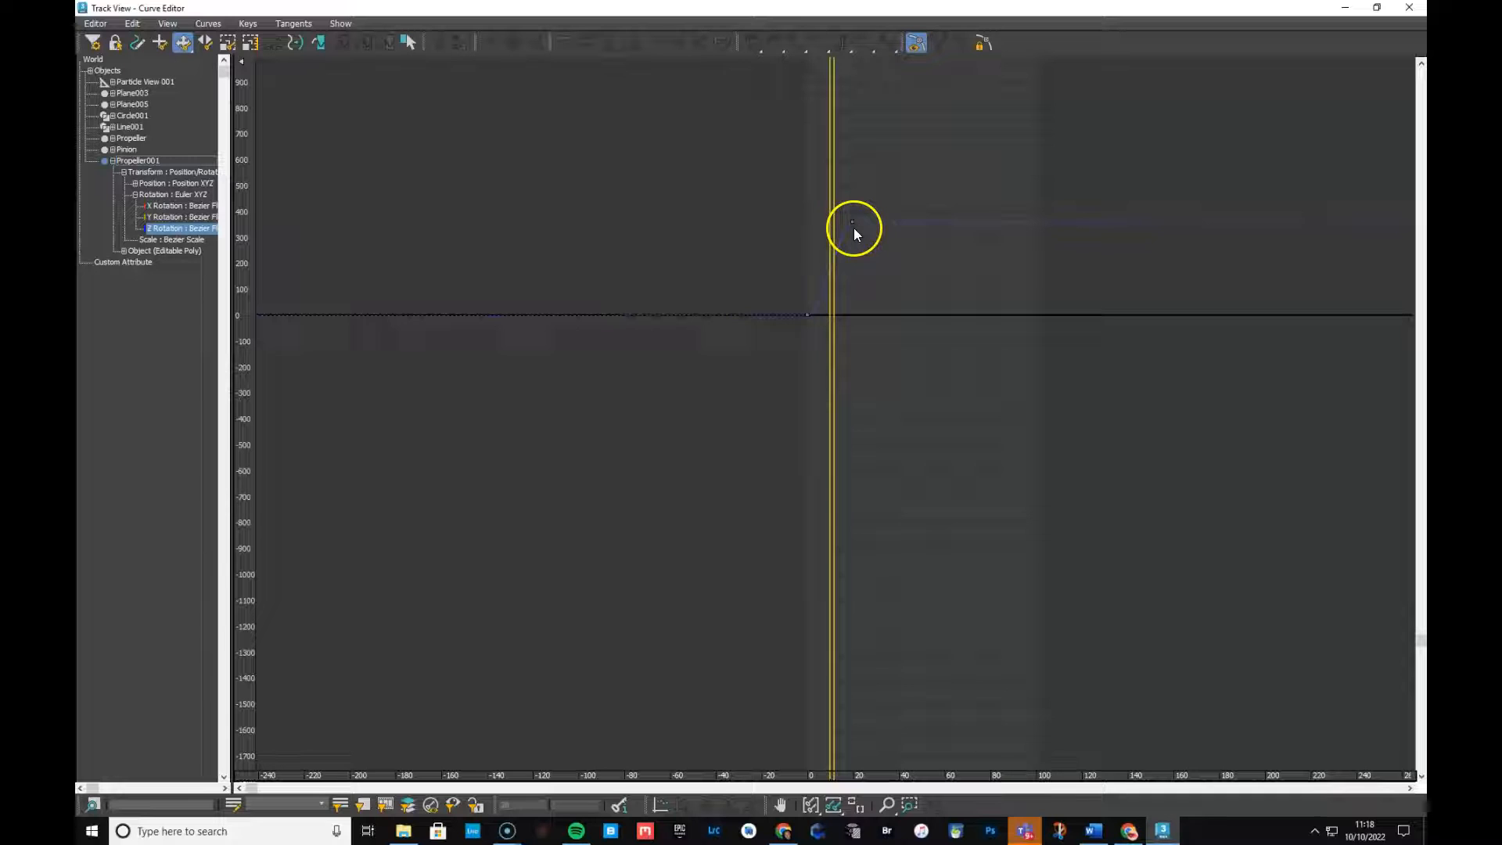
Set the tangents of both Z Rotation keys, at frames 0 and 20, to linear.
left_click_drag(889, 175, 700, 454)
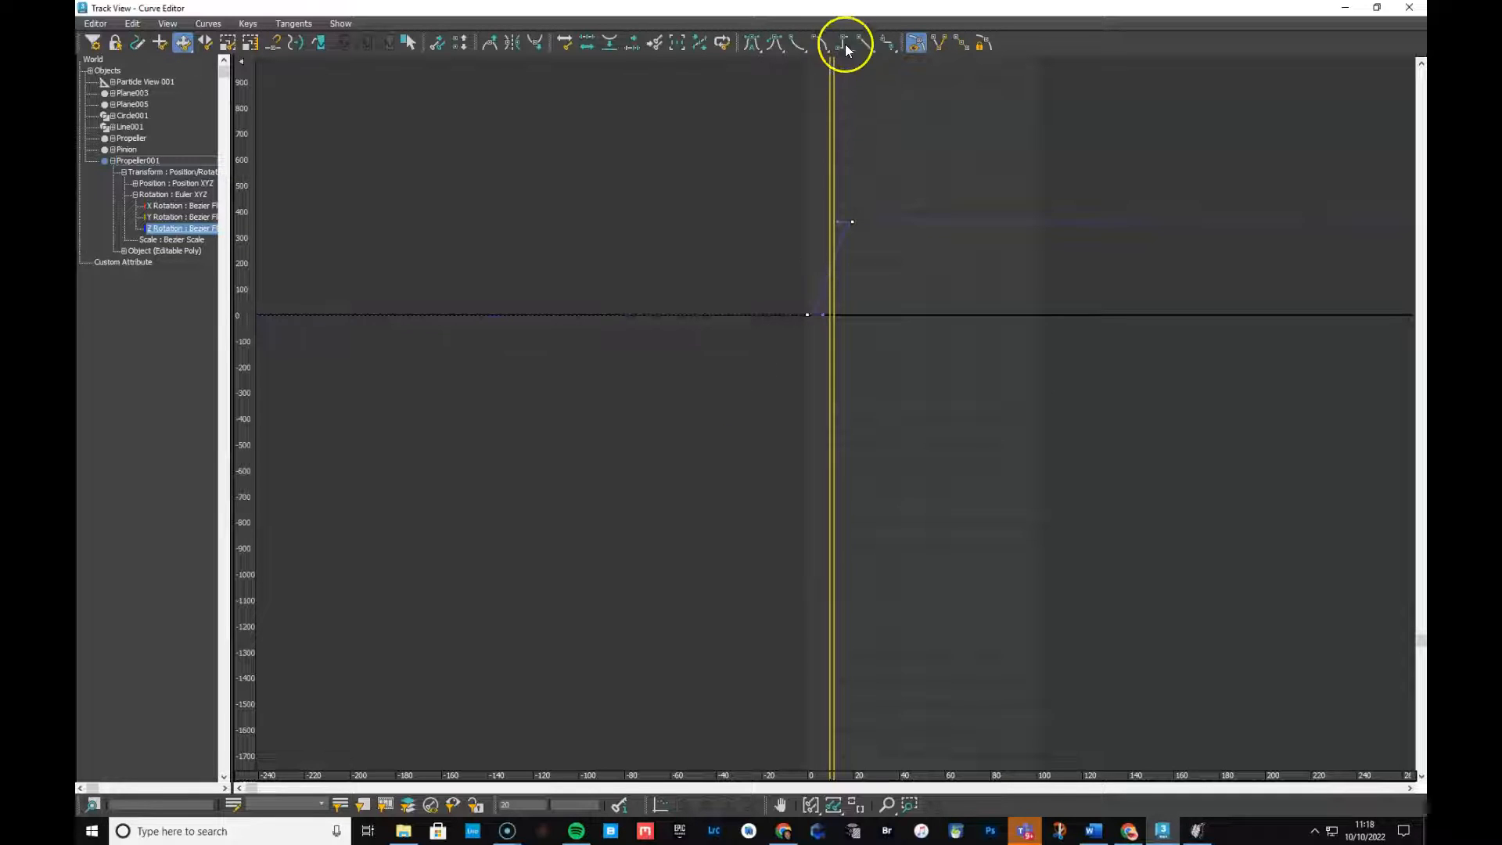
left_click(864, 45)
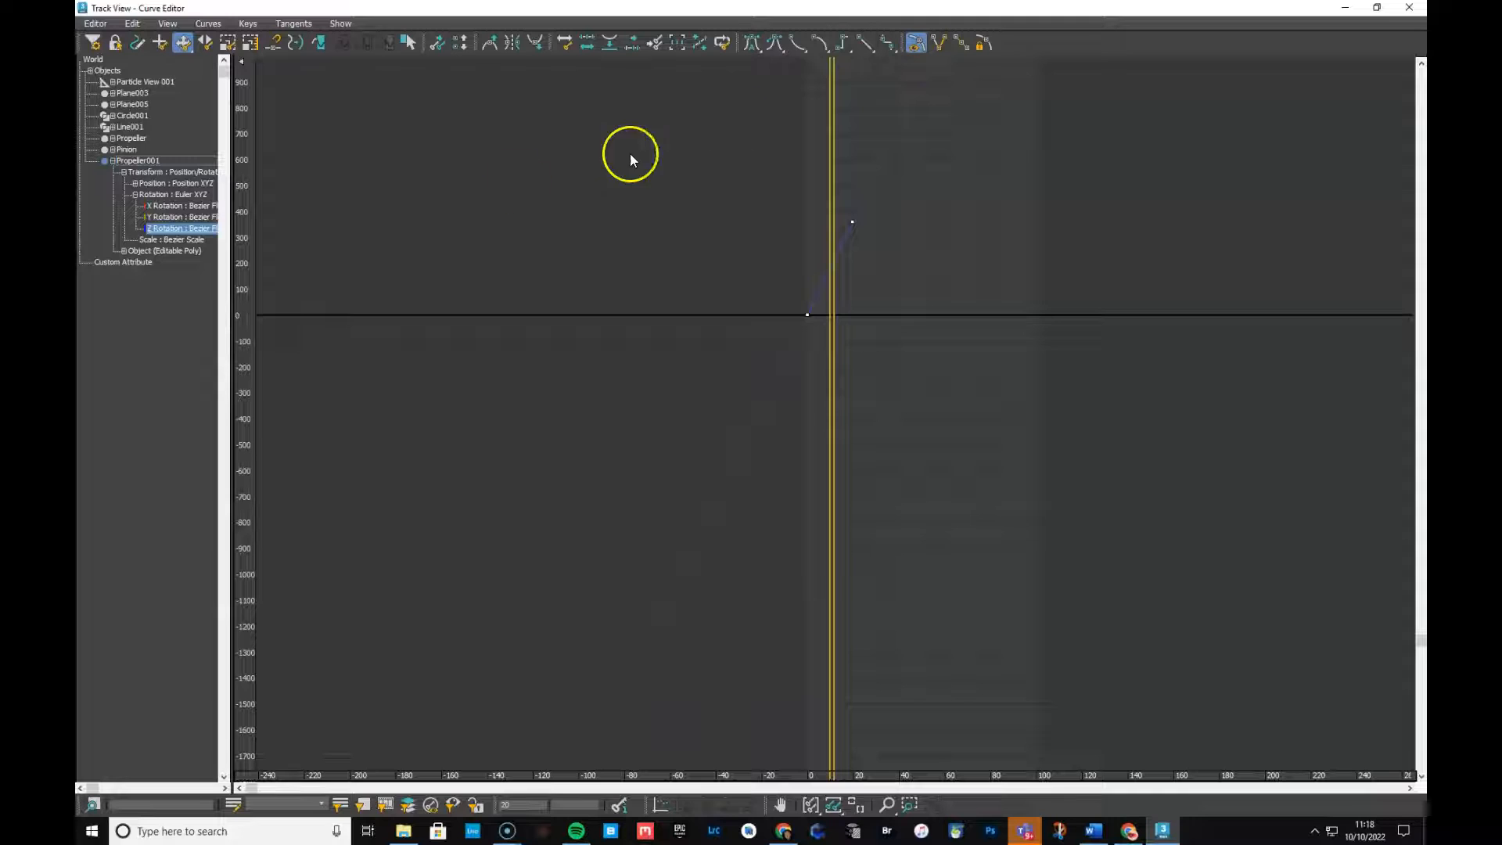
left_click(317, 43)
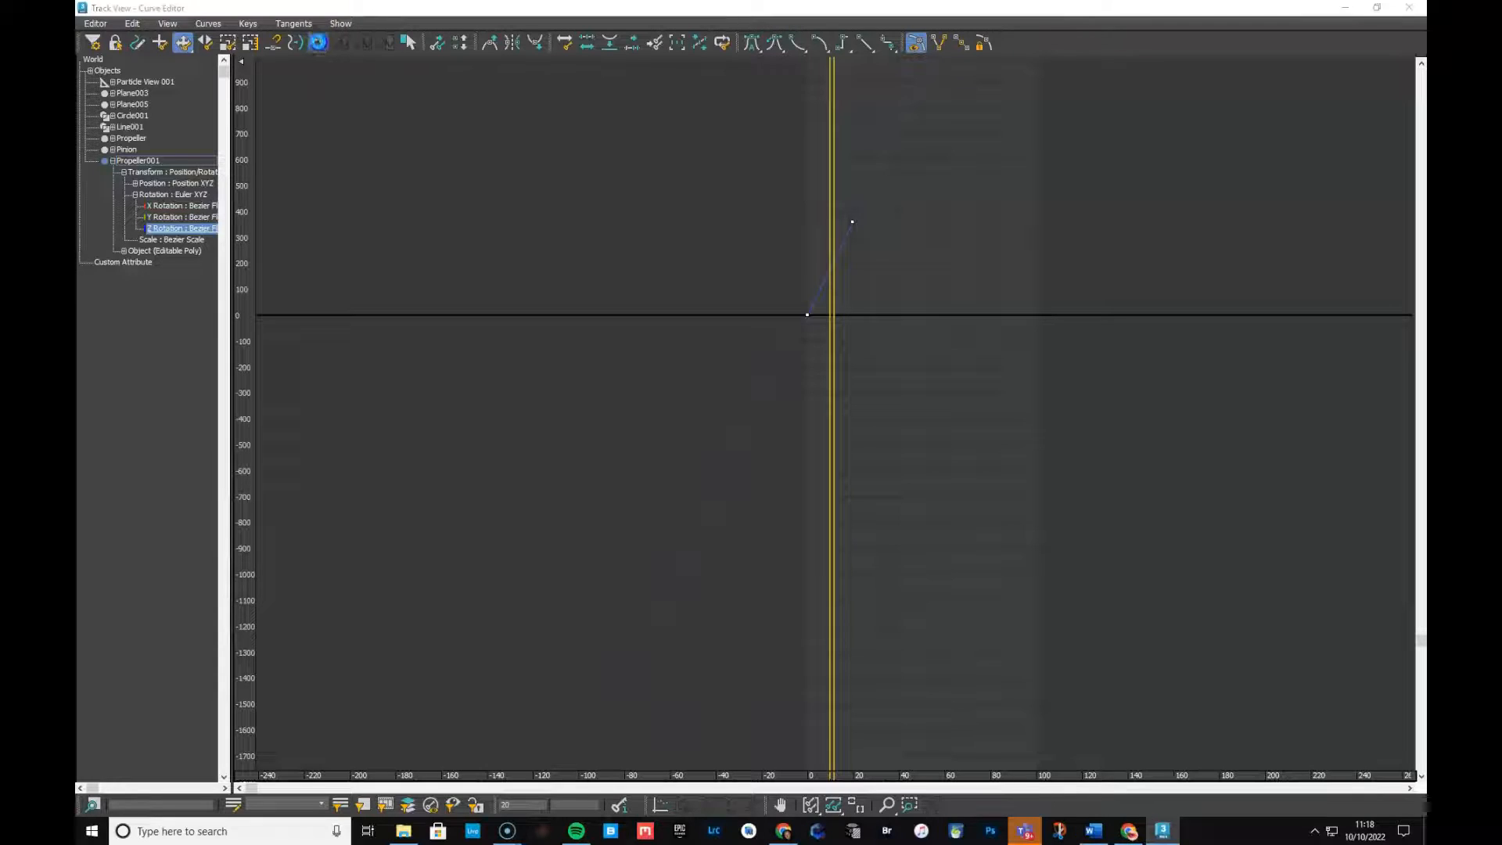
left_click(833, 6)
left_click(312, 81)
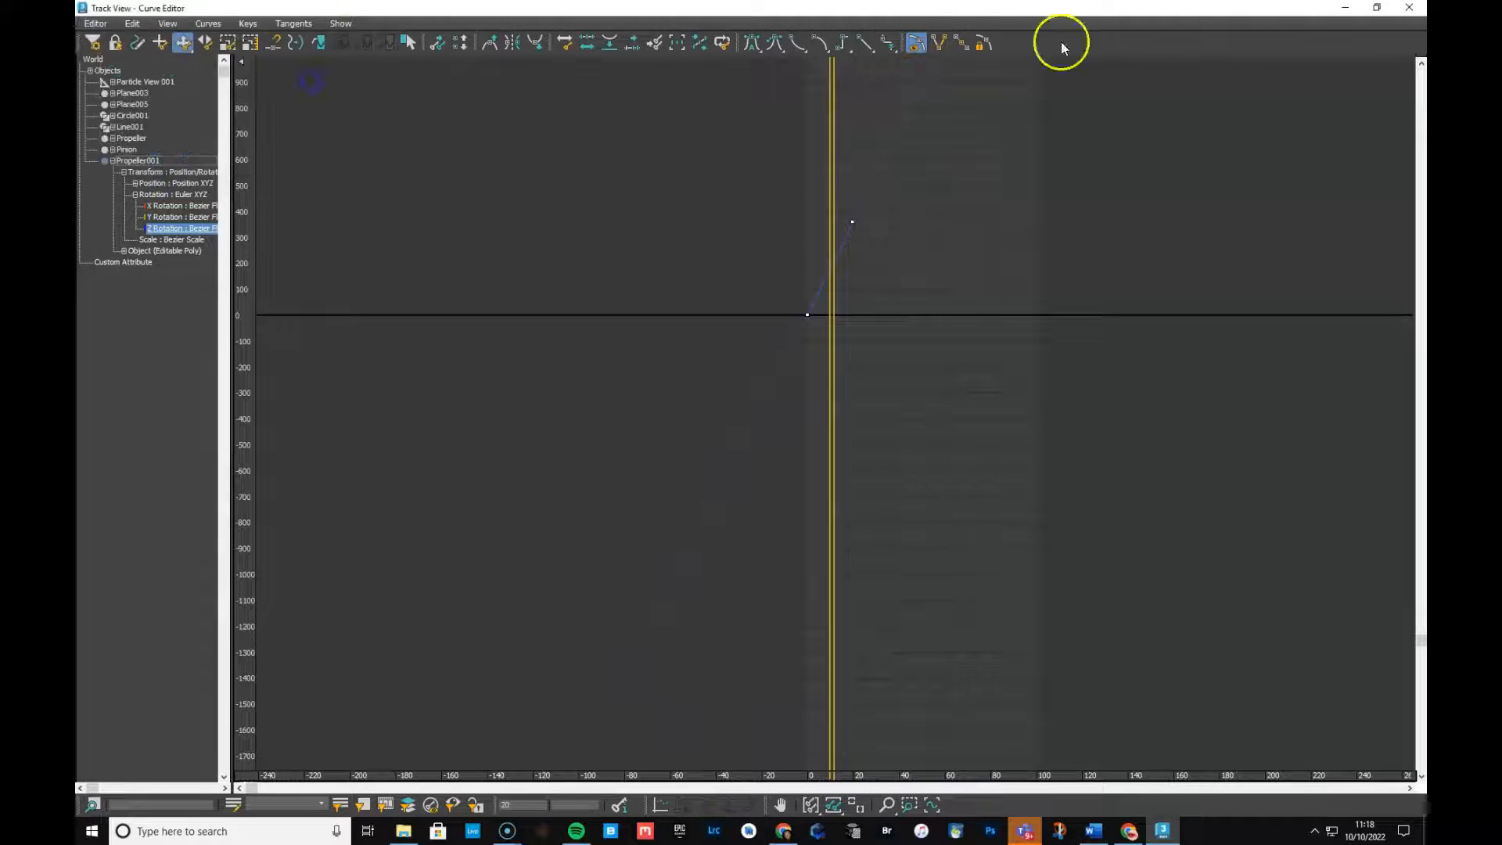
Restore the maximized Curve Editor and dock it again beside the Top viewport.
double_click(1224, 10)
left_click_drag(1241, 205, 1219, 161)
Review the parameter curve out-of-range types of the Z Rotation curve and play the animation.
left_click(1079, 180)
left_click_drag(220, 31, 724, 107)
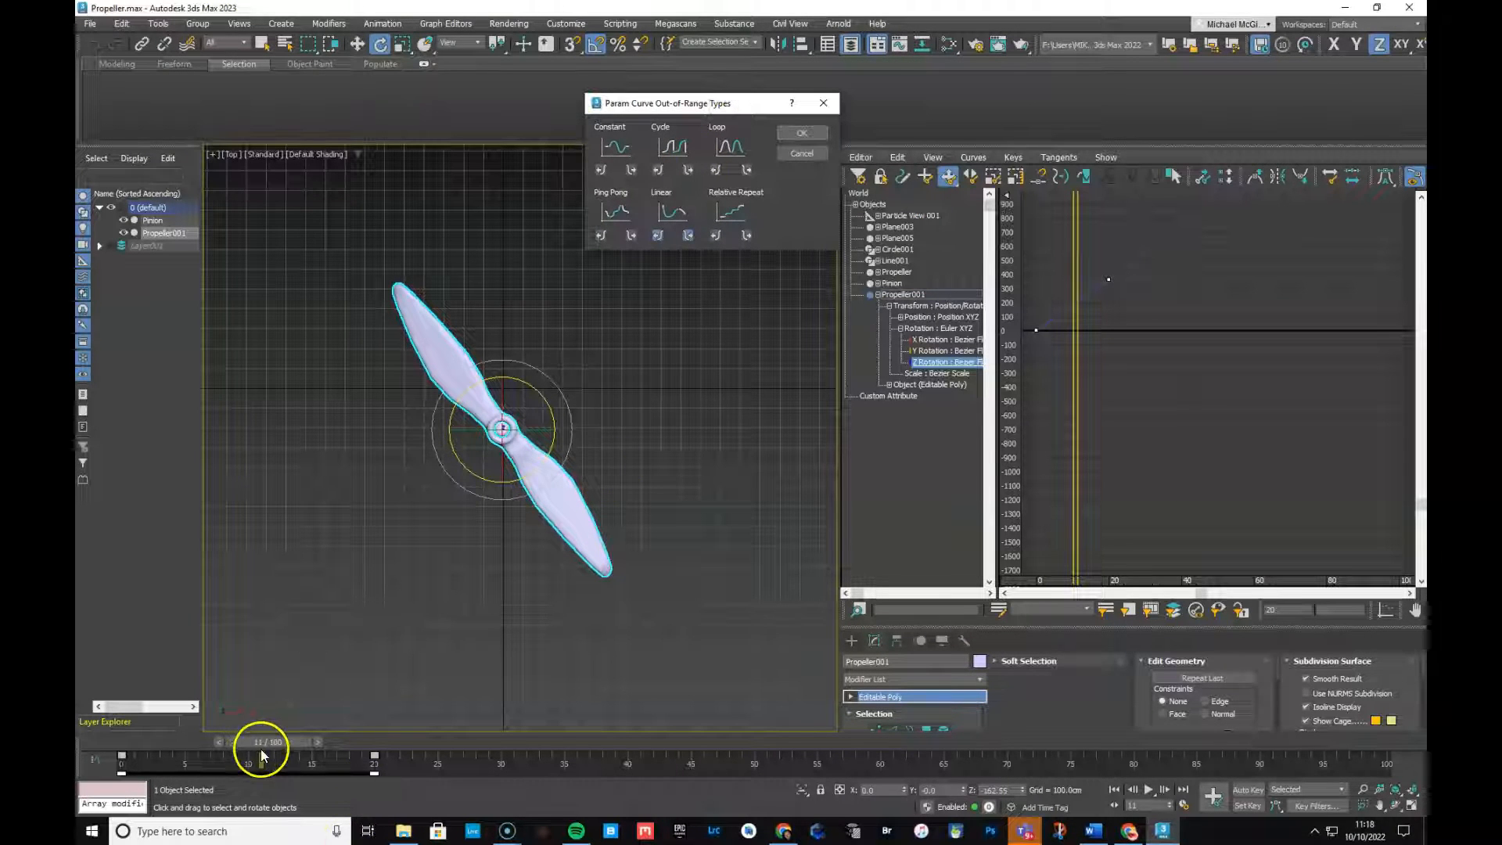
left_click(1146, 797)
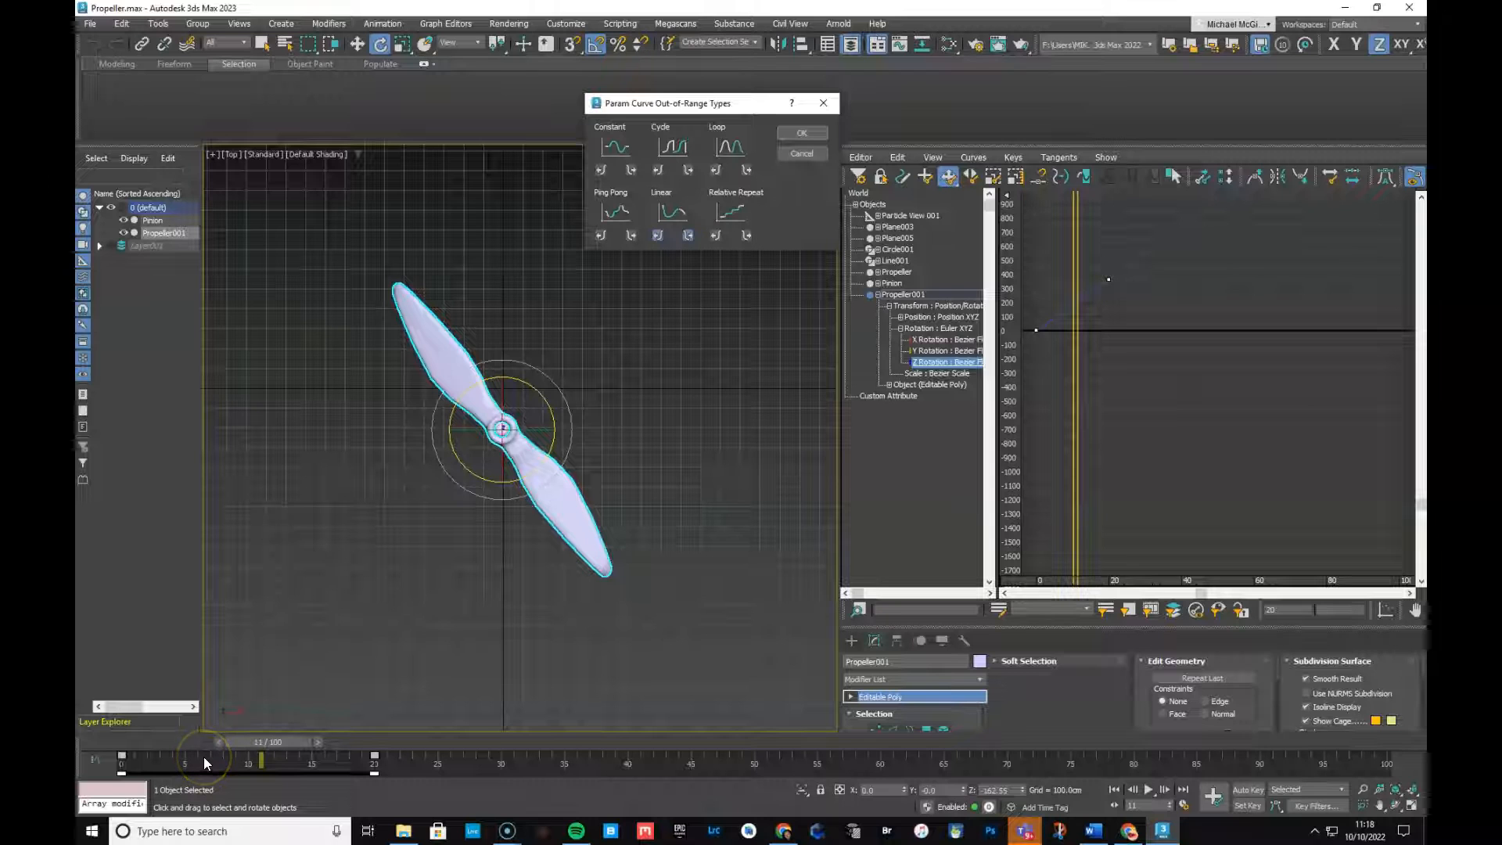
left_click(803, 153)
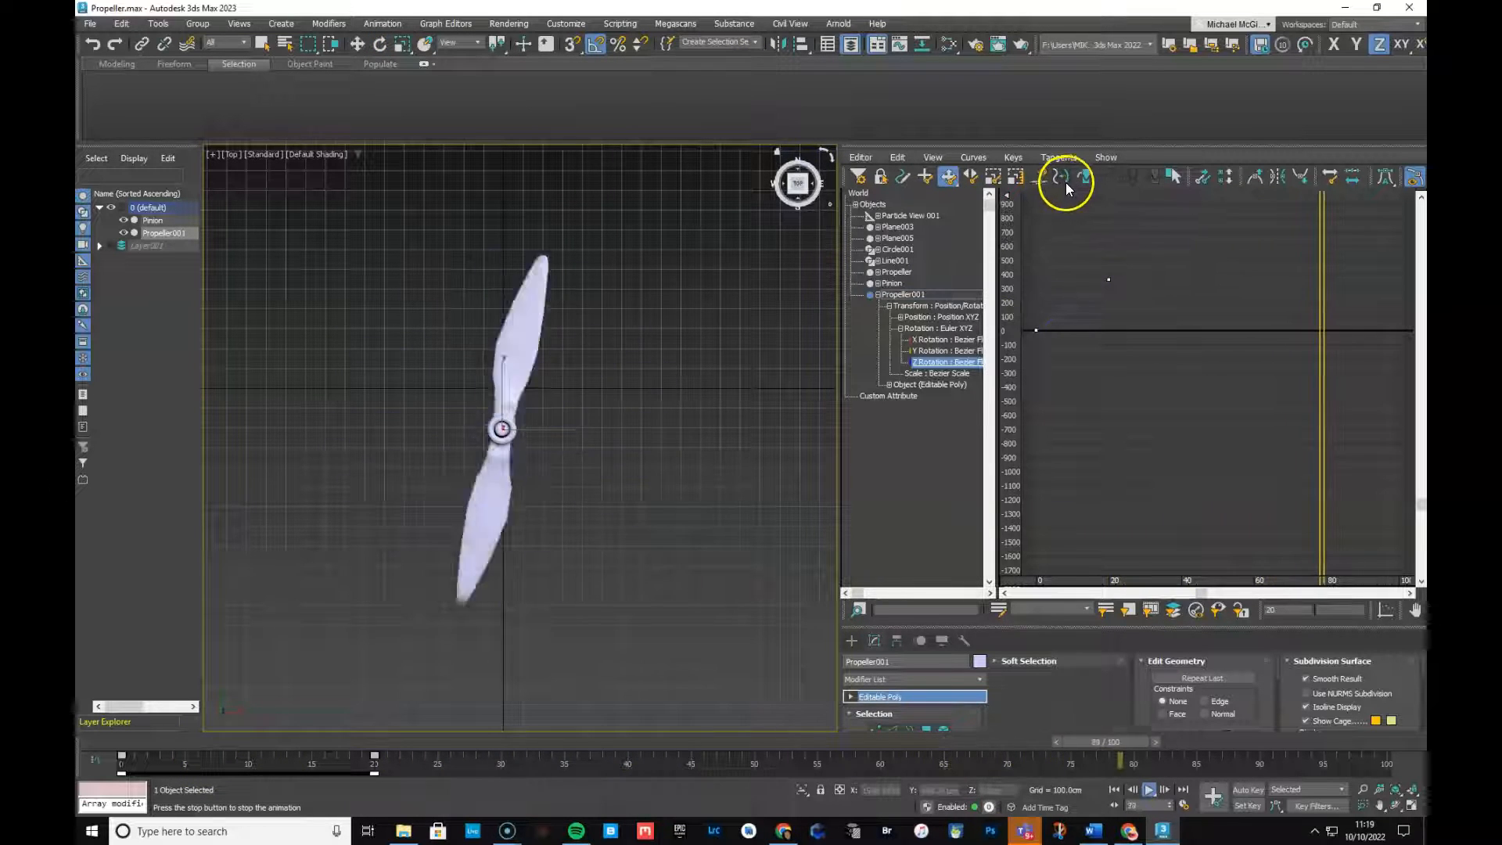
left_click(1085, 178)
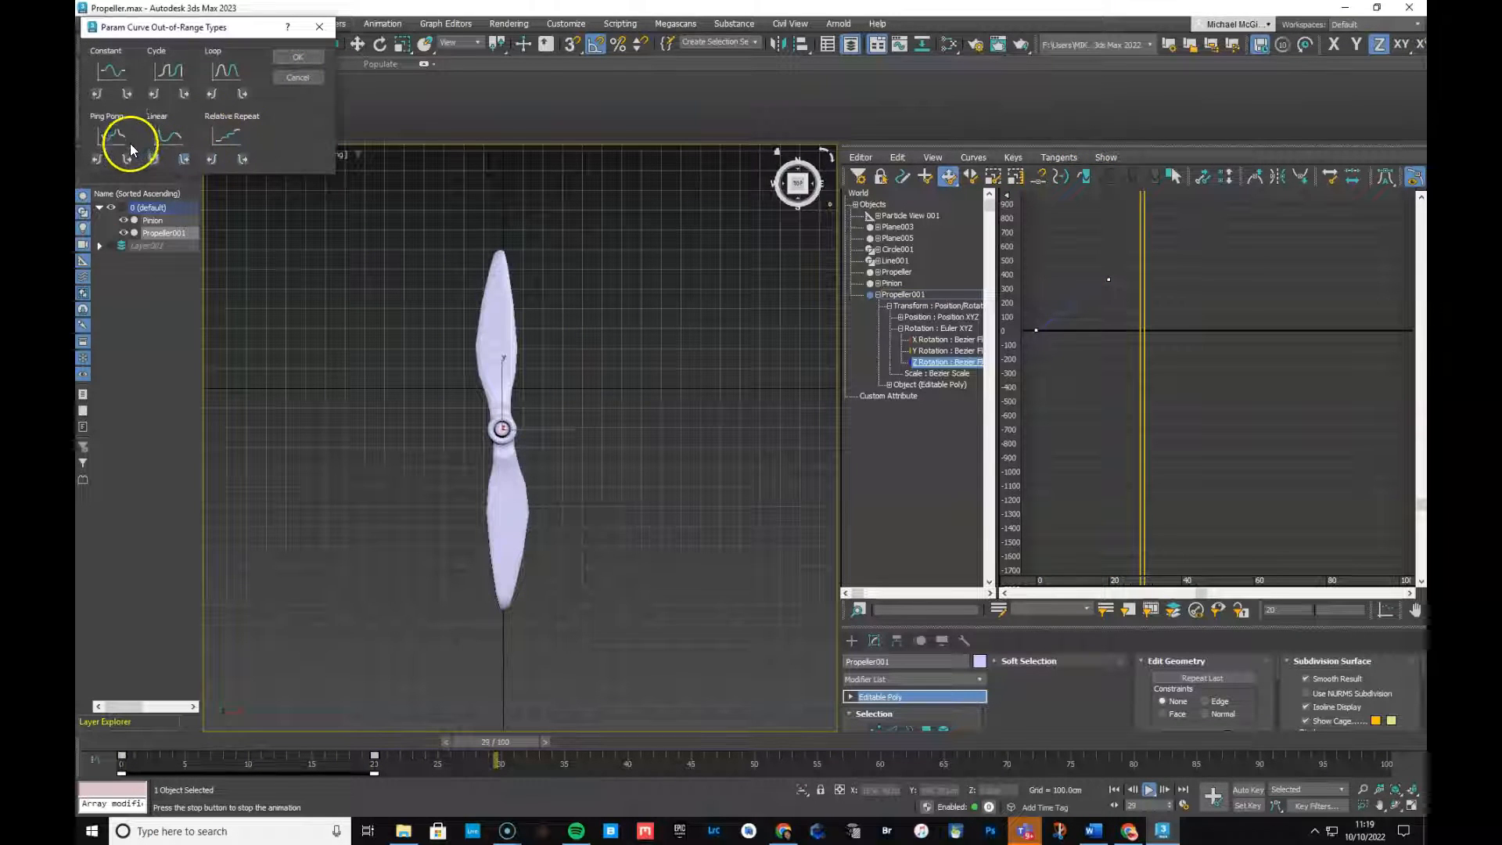
left_click(297, 78)
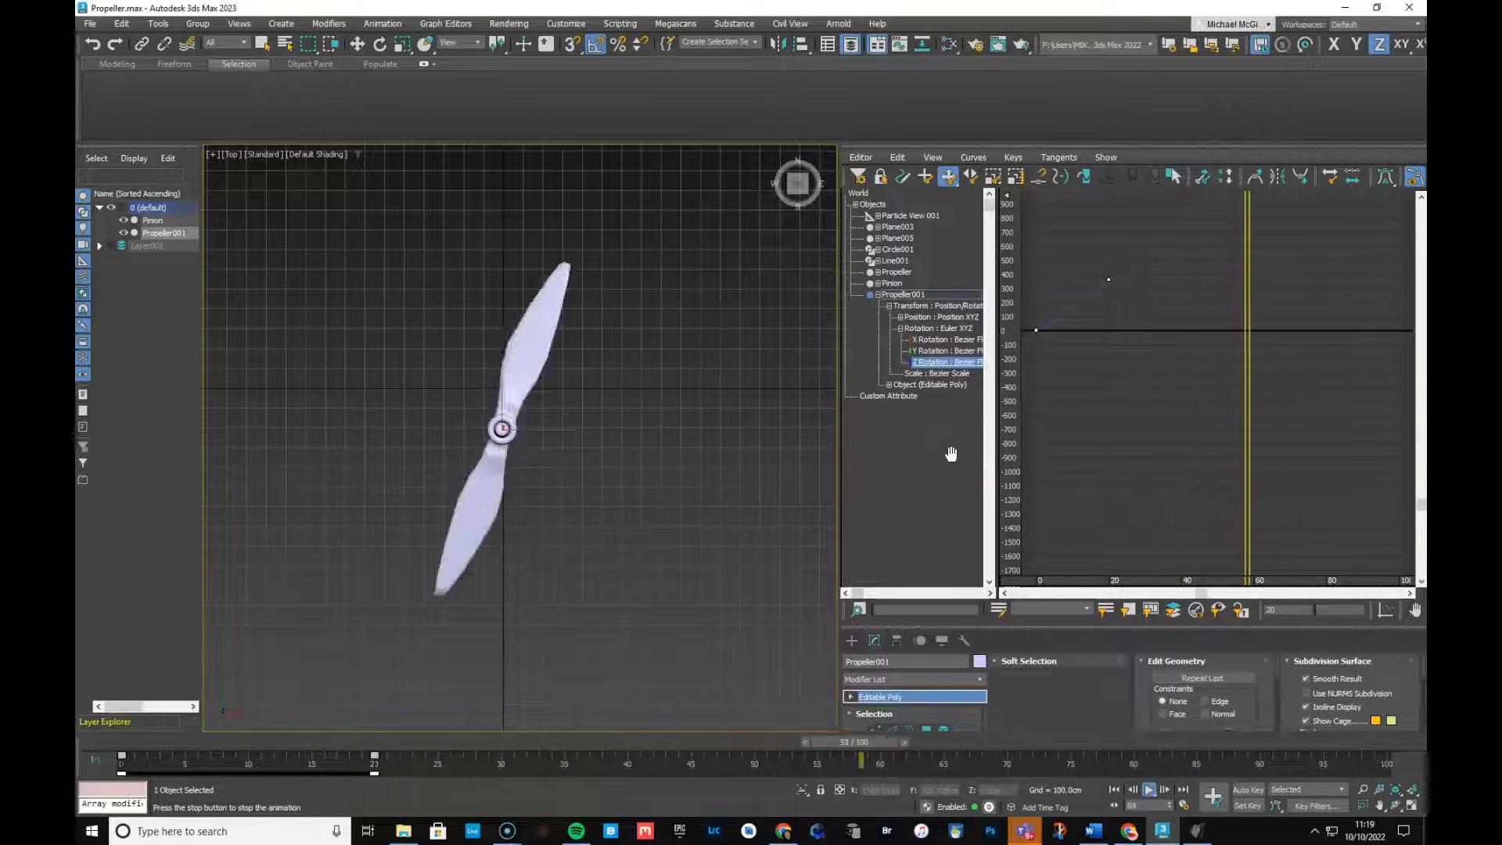
Try the Ping Pong out-of-range type on the Z Rotation curve, followed by a different repeating type, while the animation plays.
left_click(1086, 177)
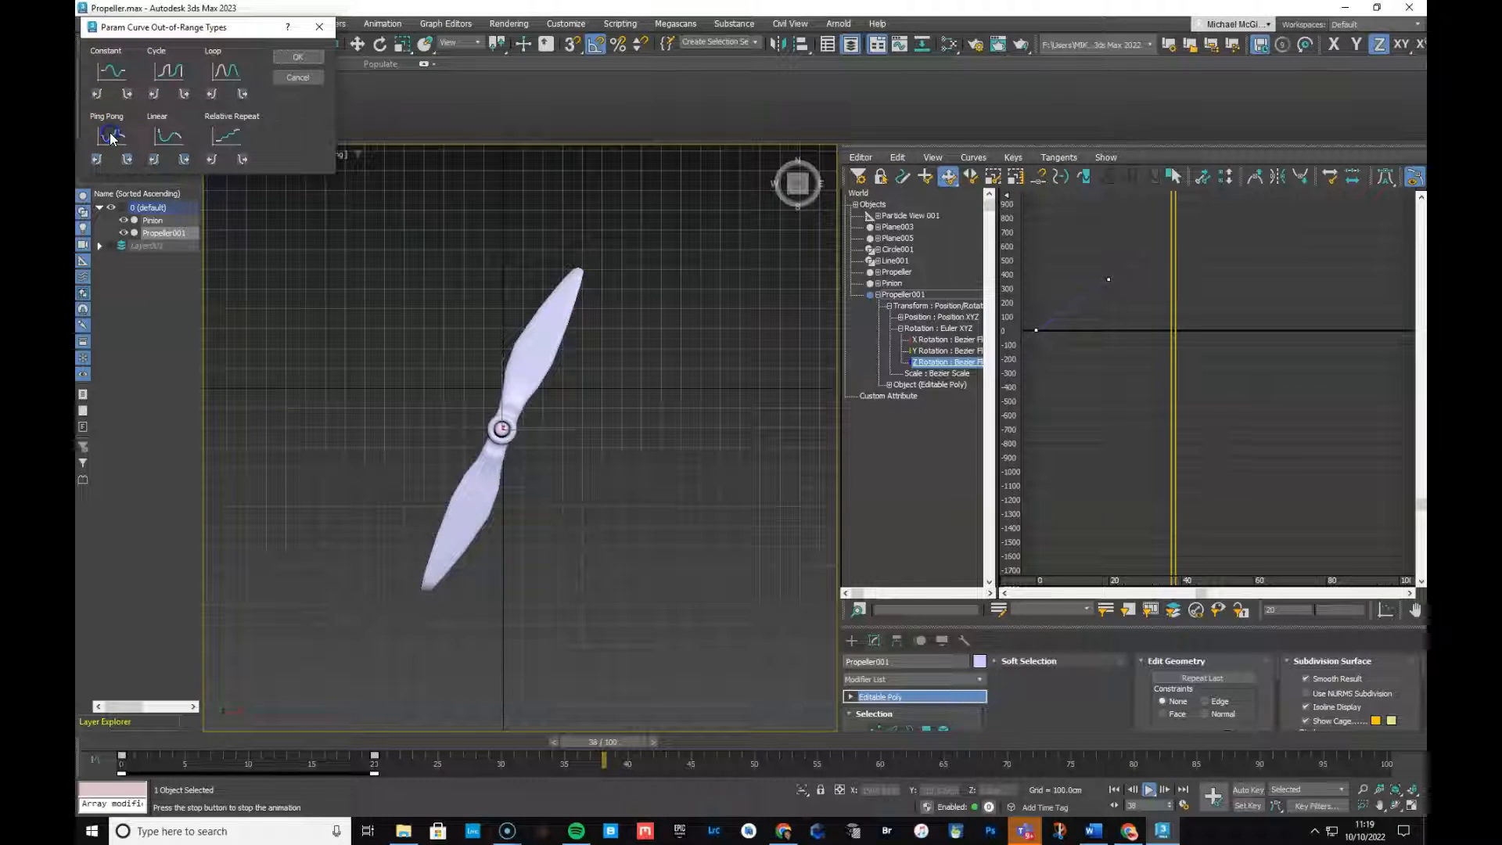
left_click(310, 59)
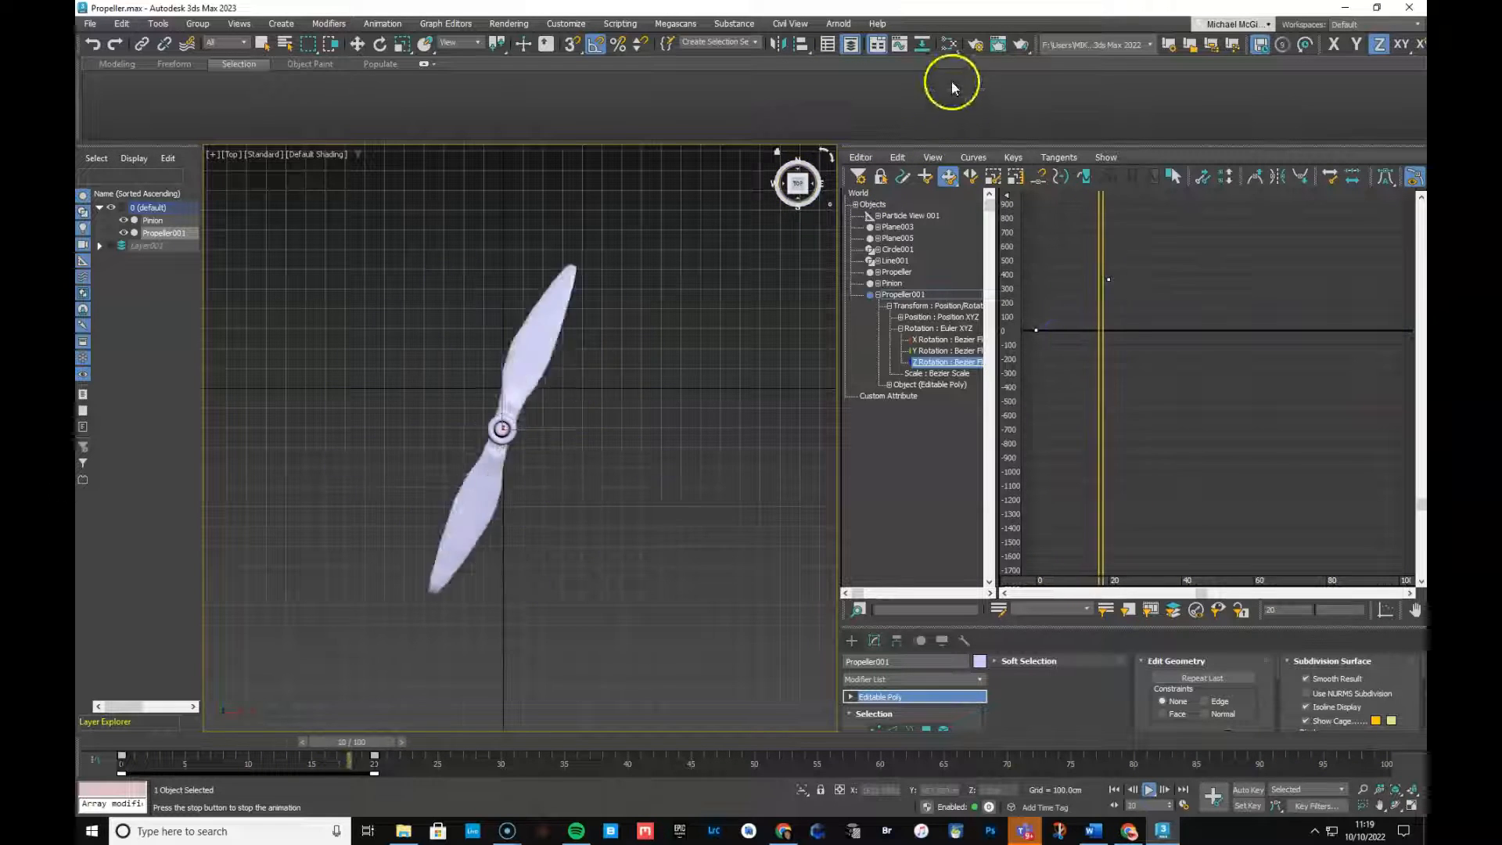
left_click(1083, 177)
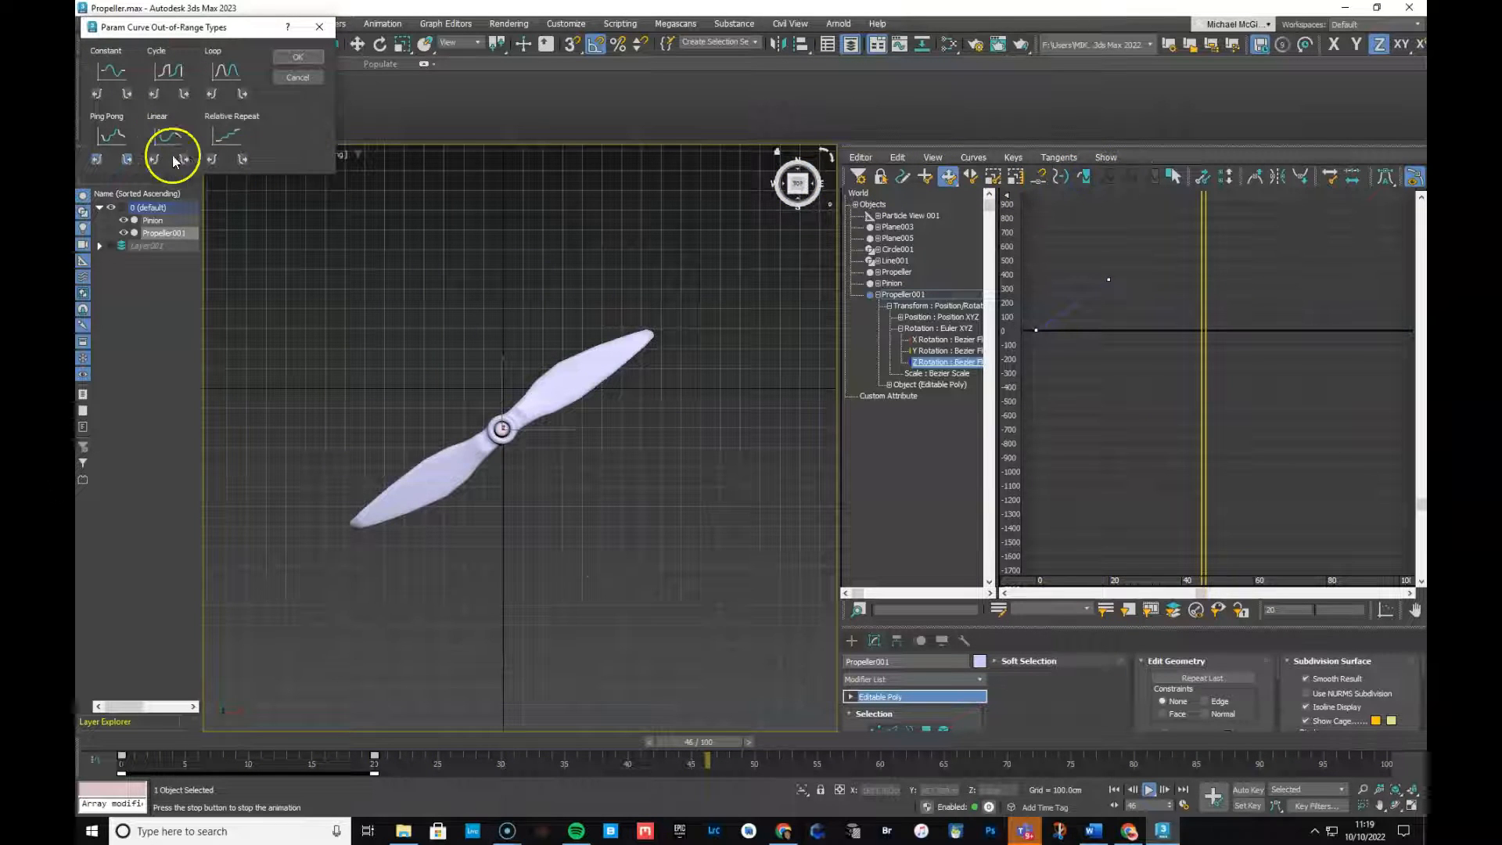
left_click(298, 61)
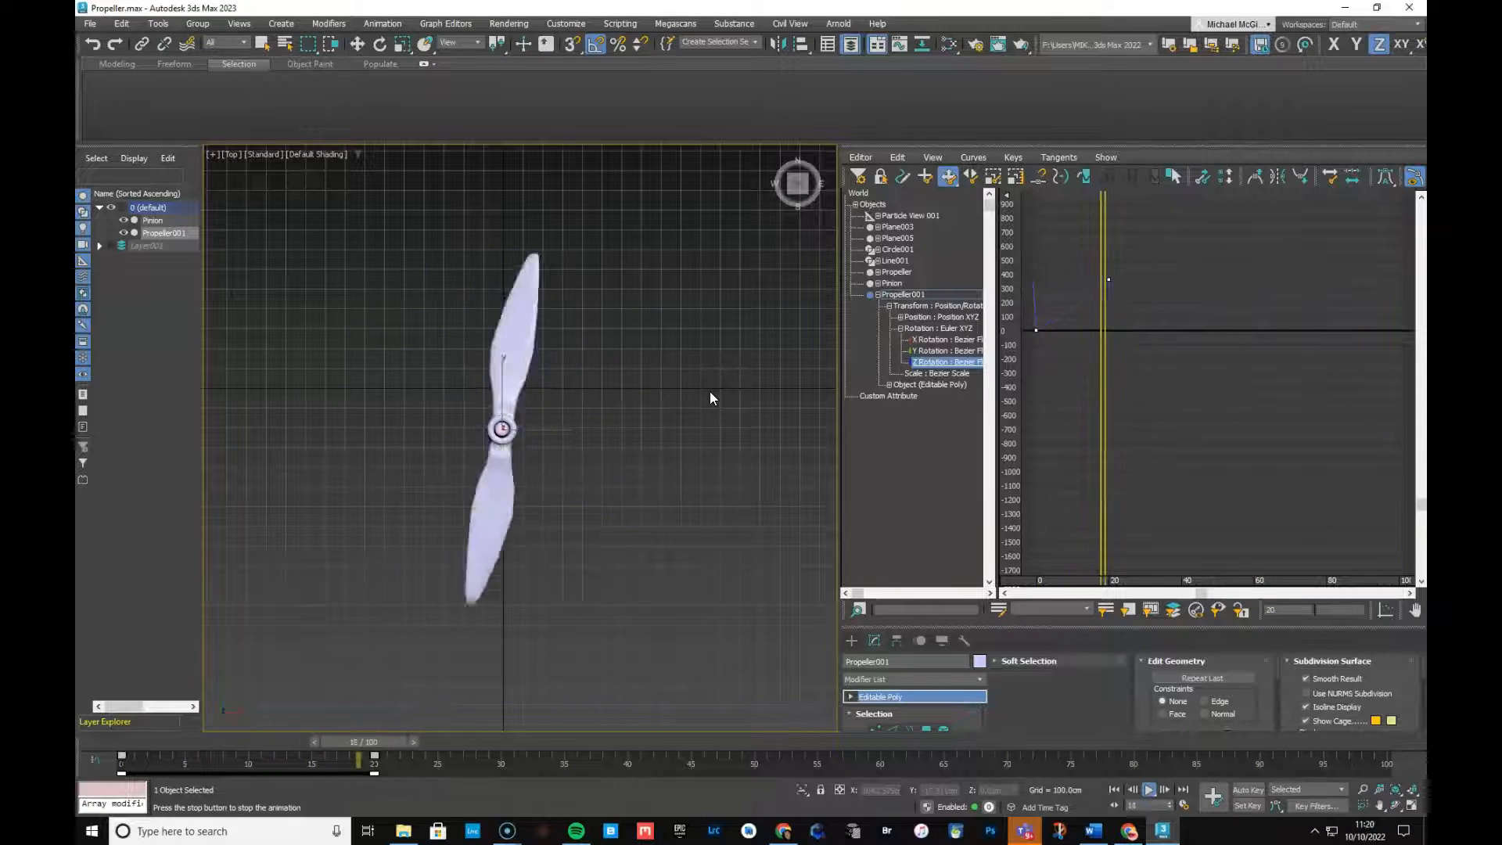
Try the Cycle out-of-range type and then Constant on the Z Rotation curve during playback.
left_click(1084, 176)
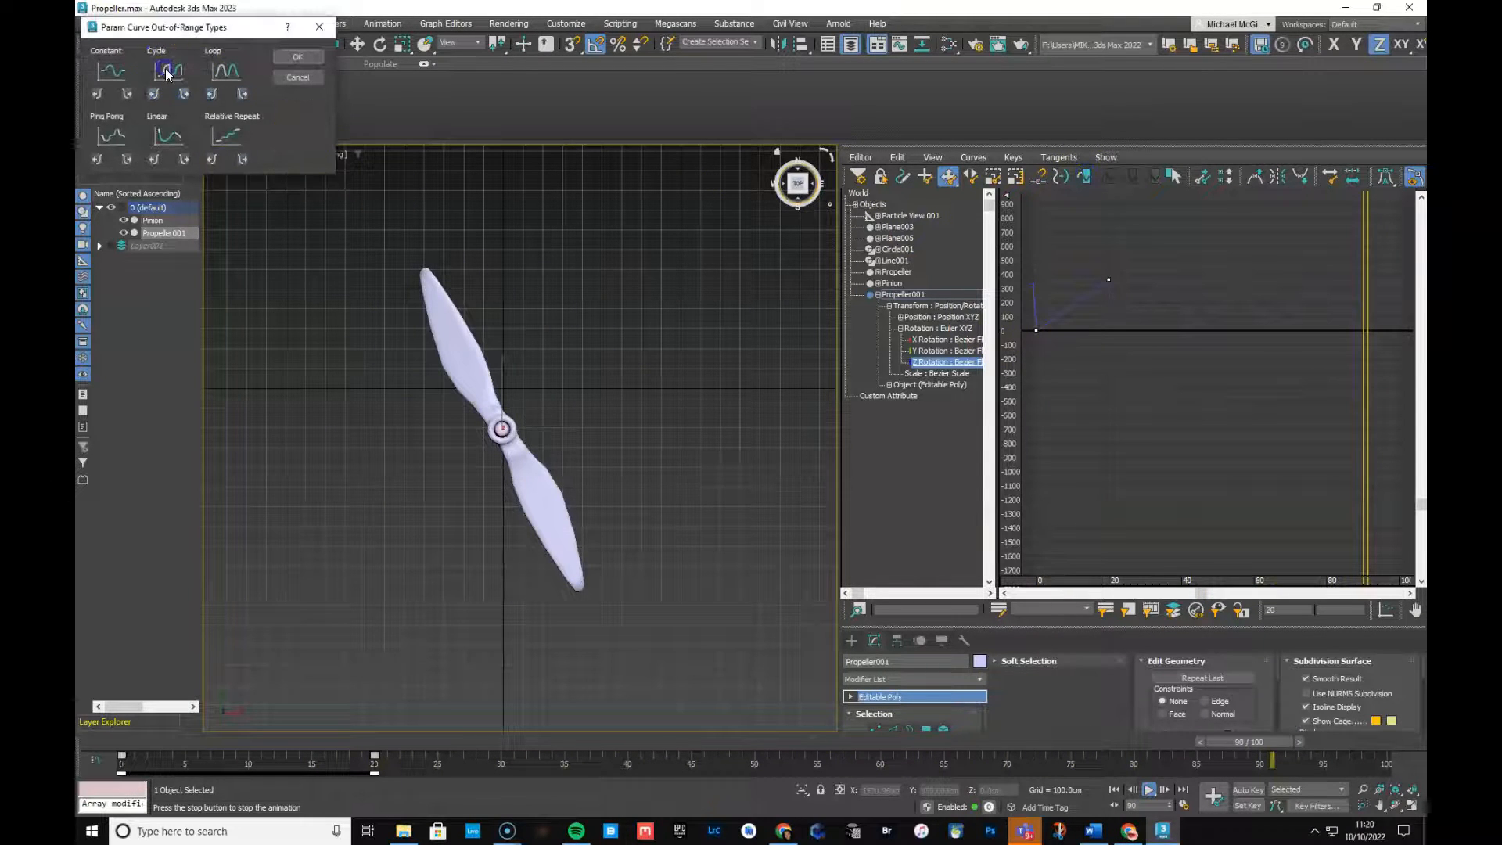
left_click(300, 60)
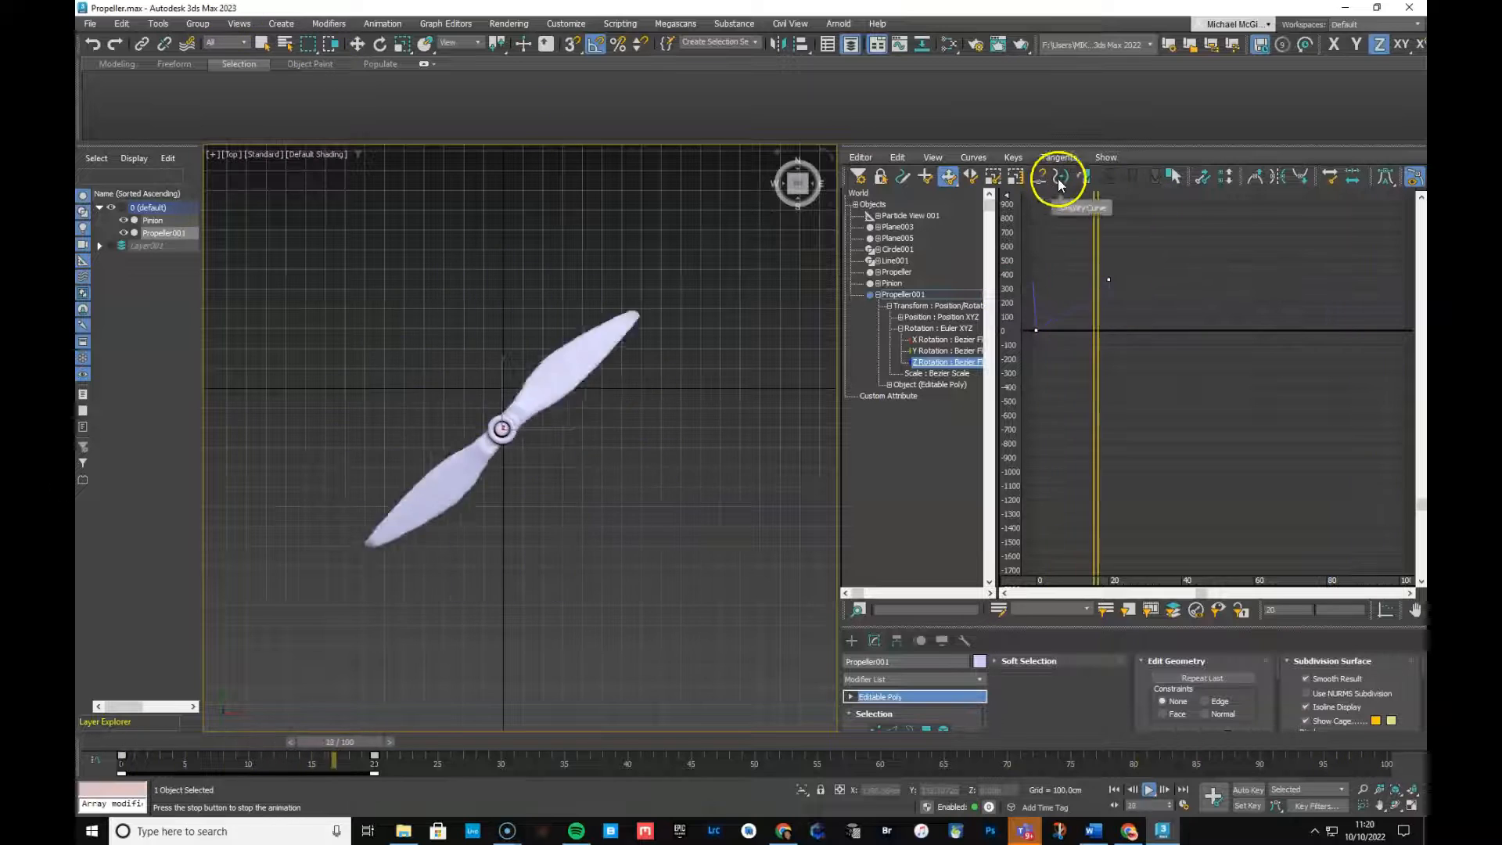
left_click(1089, 180)
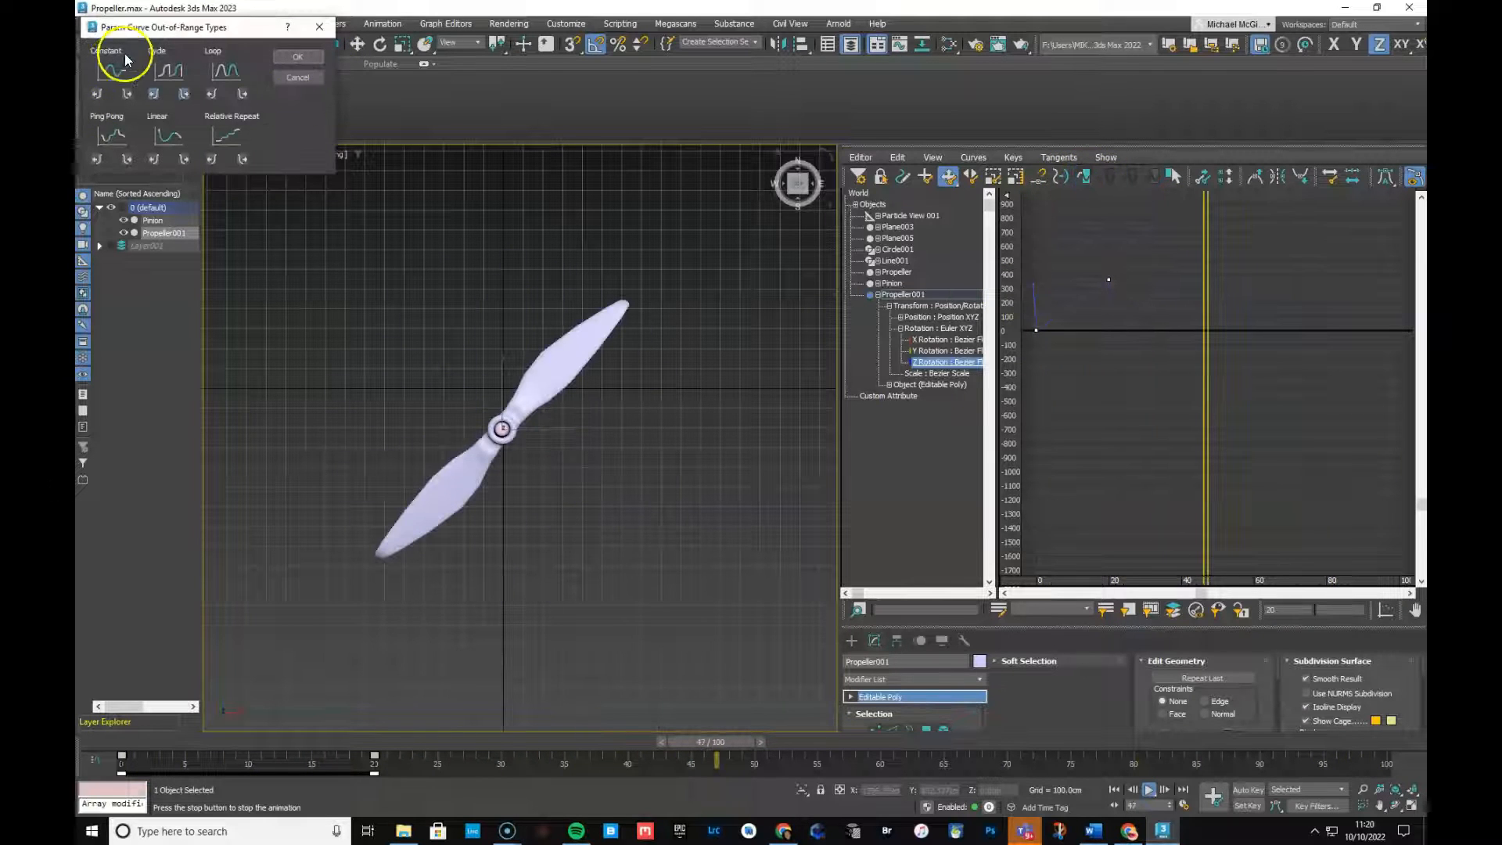
left_click(298, 57)
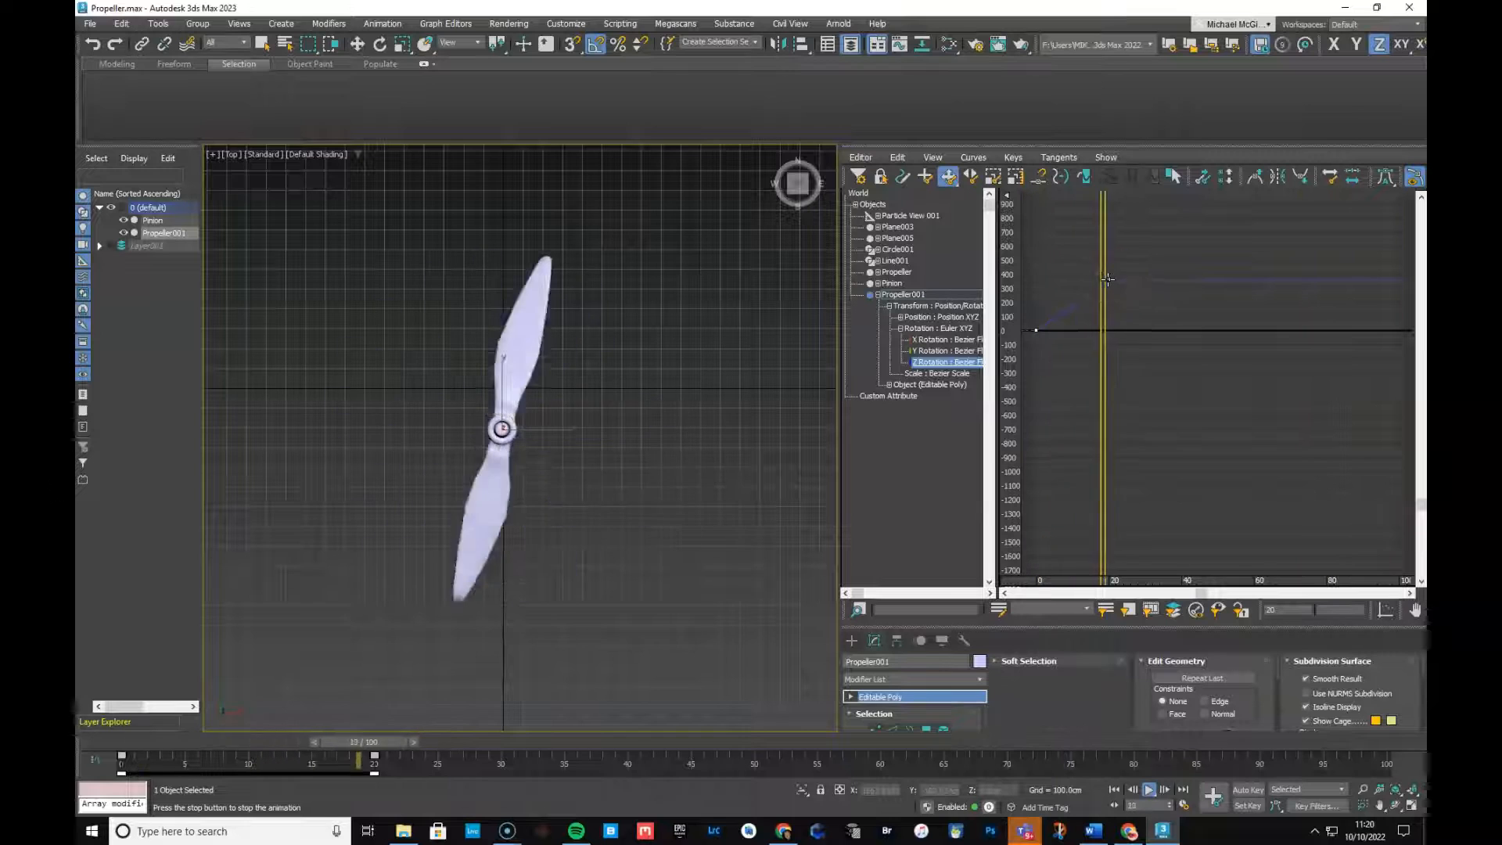
Replace the Constant out-of-range type with one that continues the Z Rotation beyond frame 20.
left_click(1088, 180)
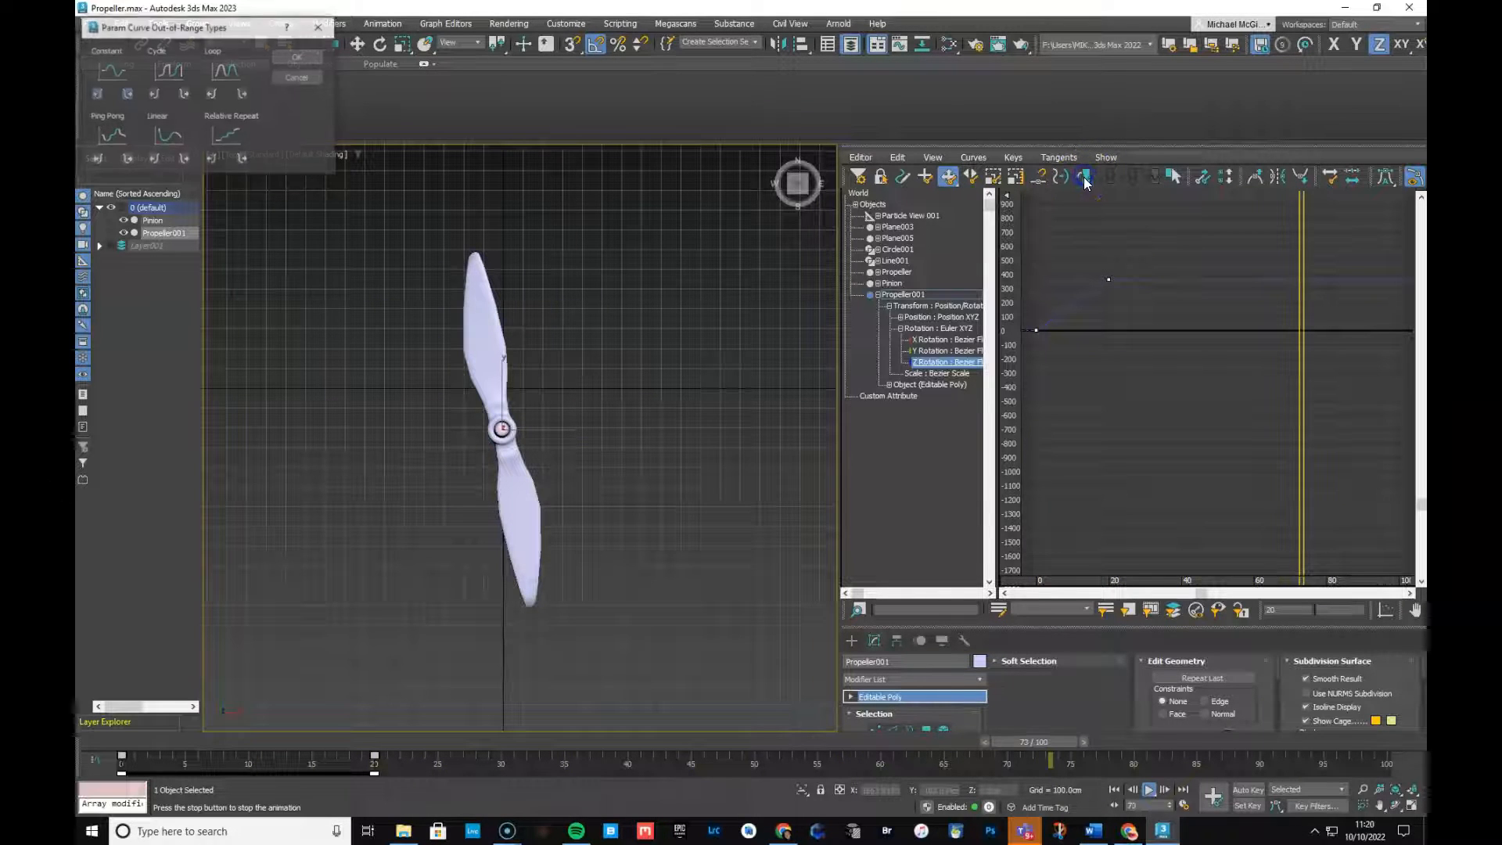
left_click(295, 59)
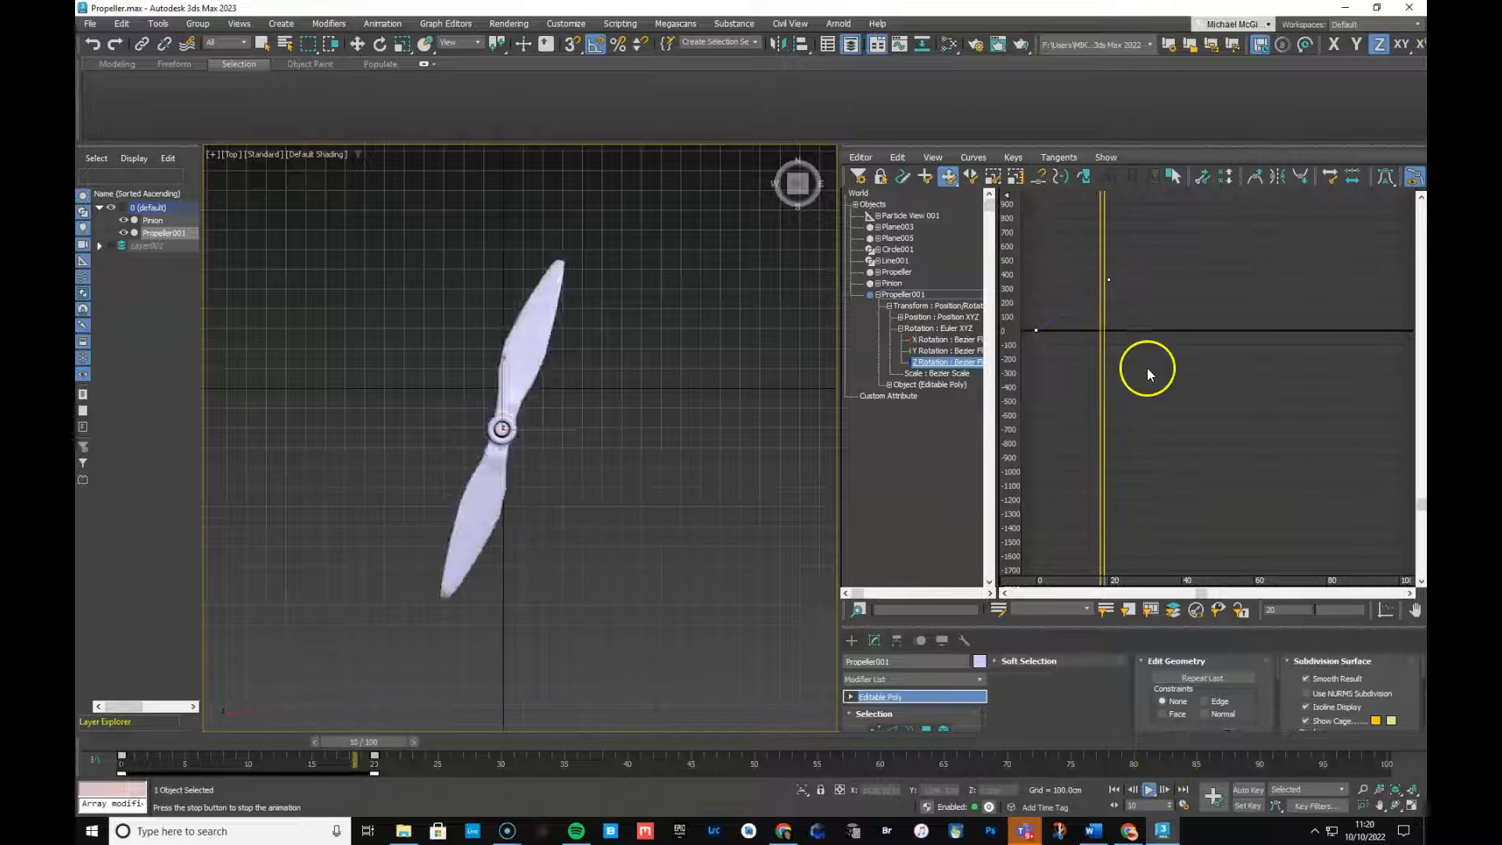
Move the end key of the Z Rotation curve earlier to frame 4, at a value of about 235, during playback.
right_click(1109, 277)
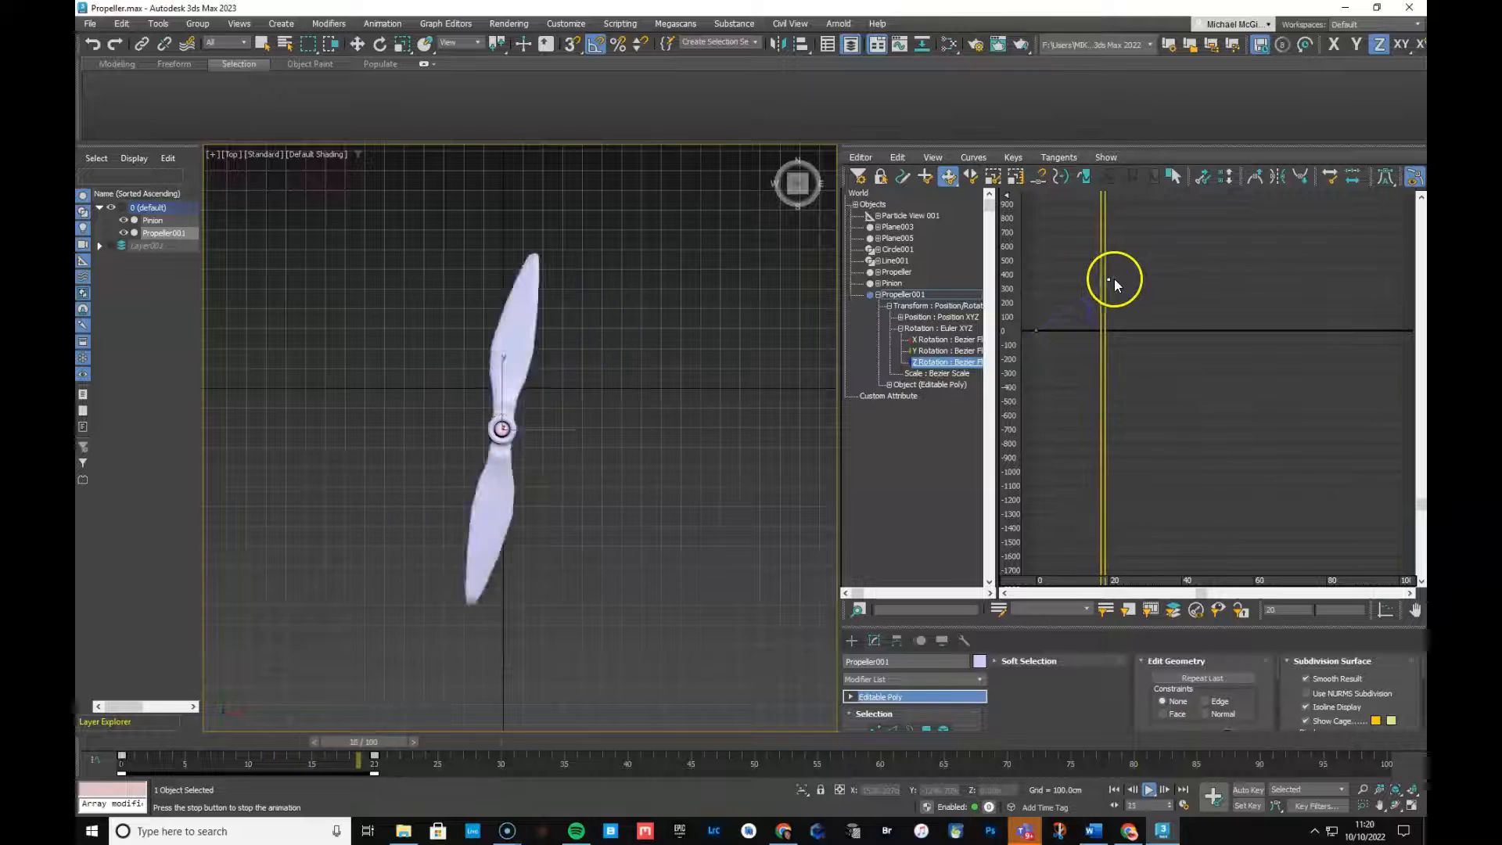
left_click_drag(1110, 280, 1093, 280)
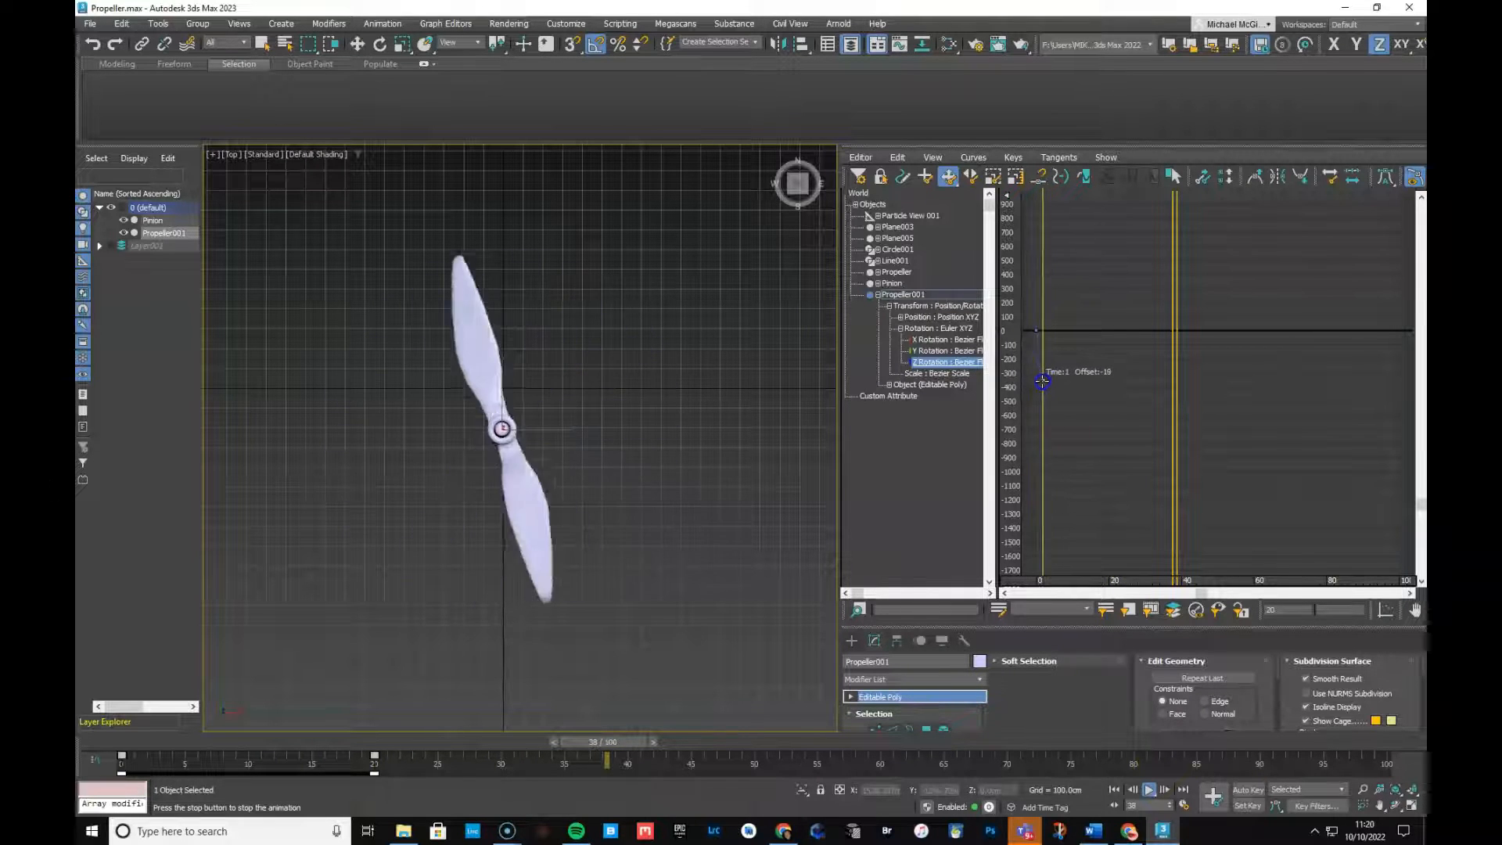
left_click_drag(1041, 382, 1051, 356)
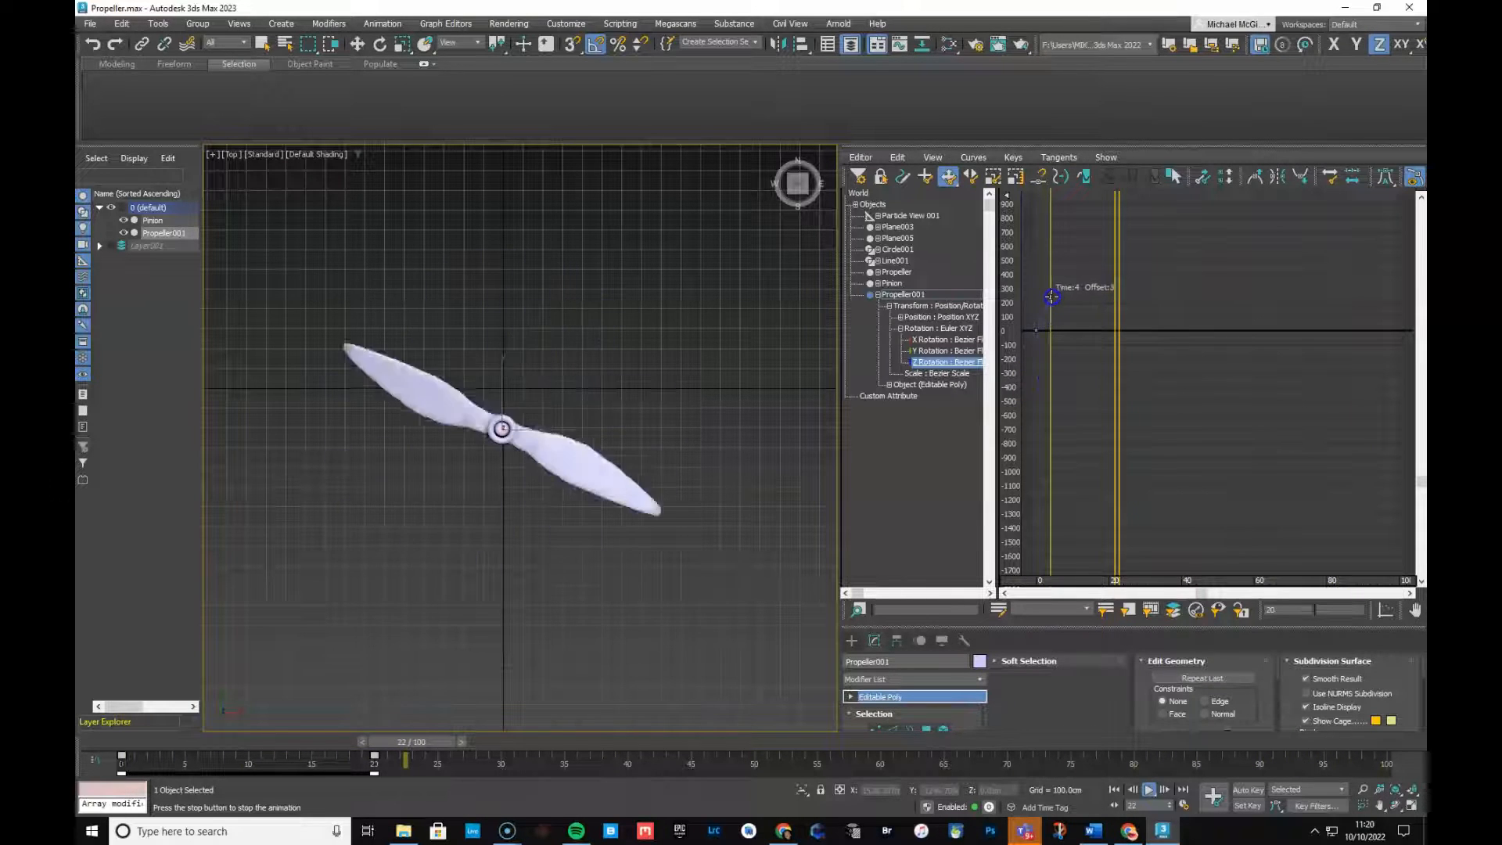
left_click_drag(1052, 296, 1051, 296)
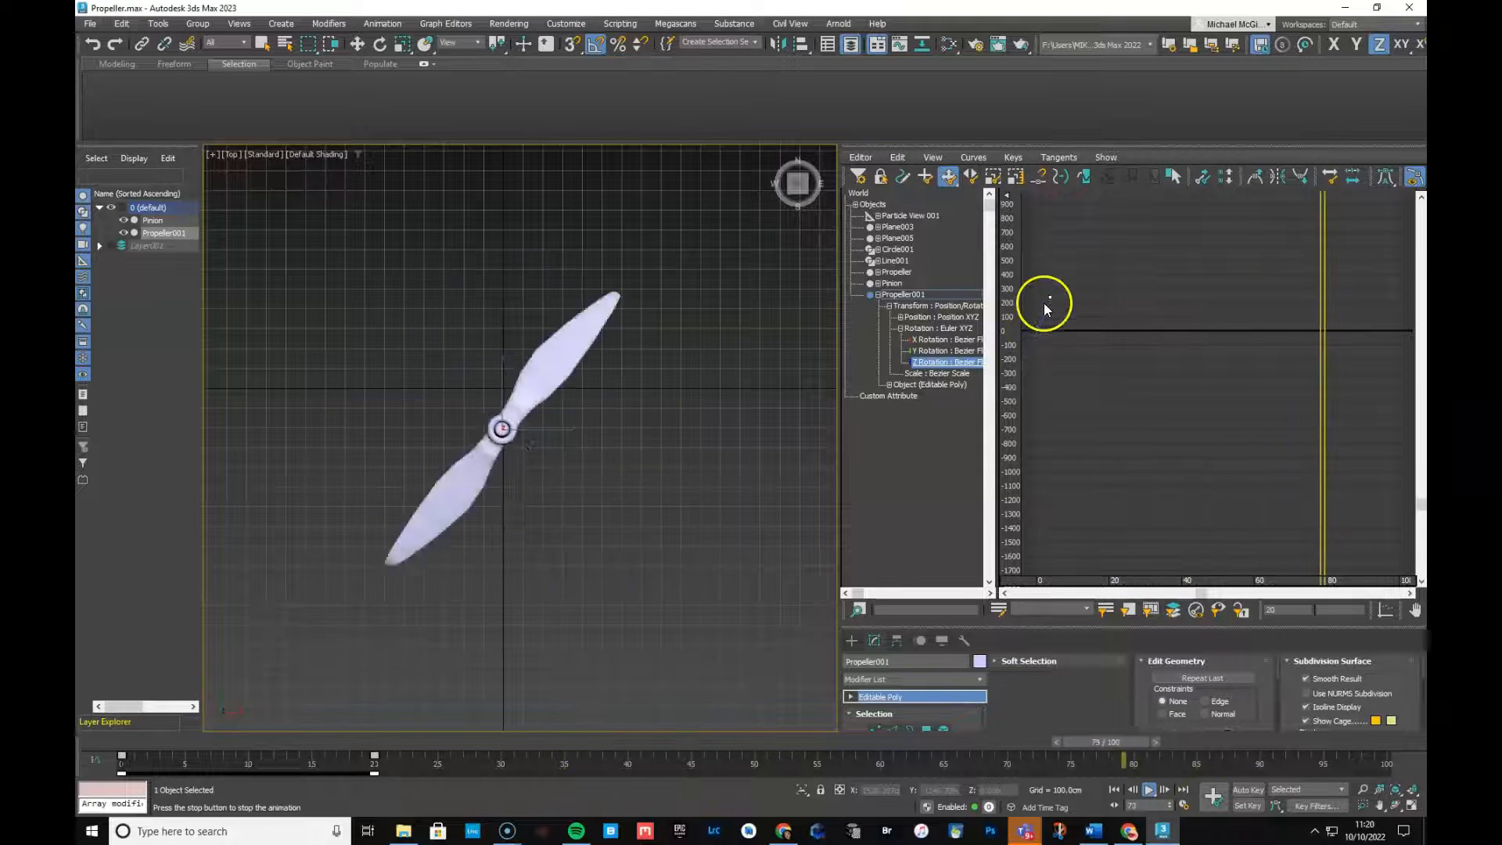
Set the end key of the Z Rotation curve to time 2 and value 100 in its key properties.
right_click(1050, 297)
left_click_drag(1079, 372, 991, 376)
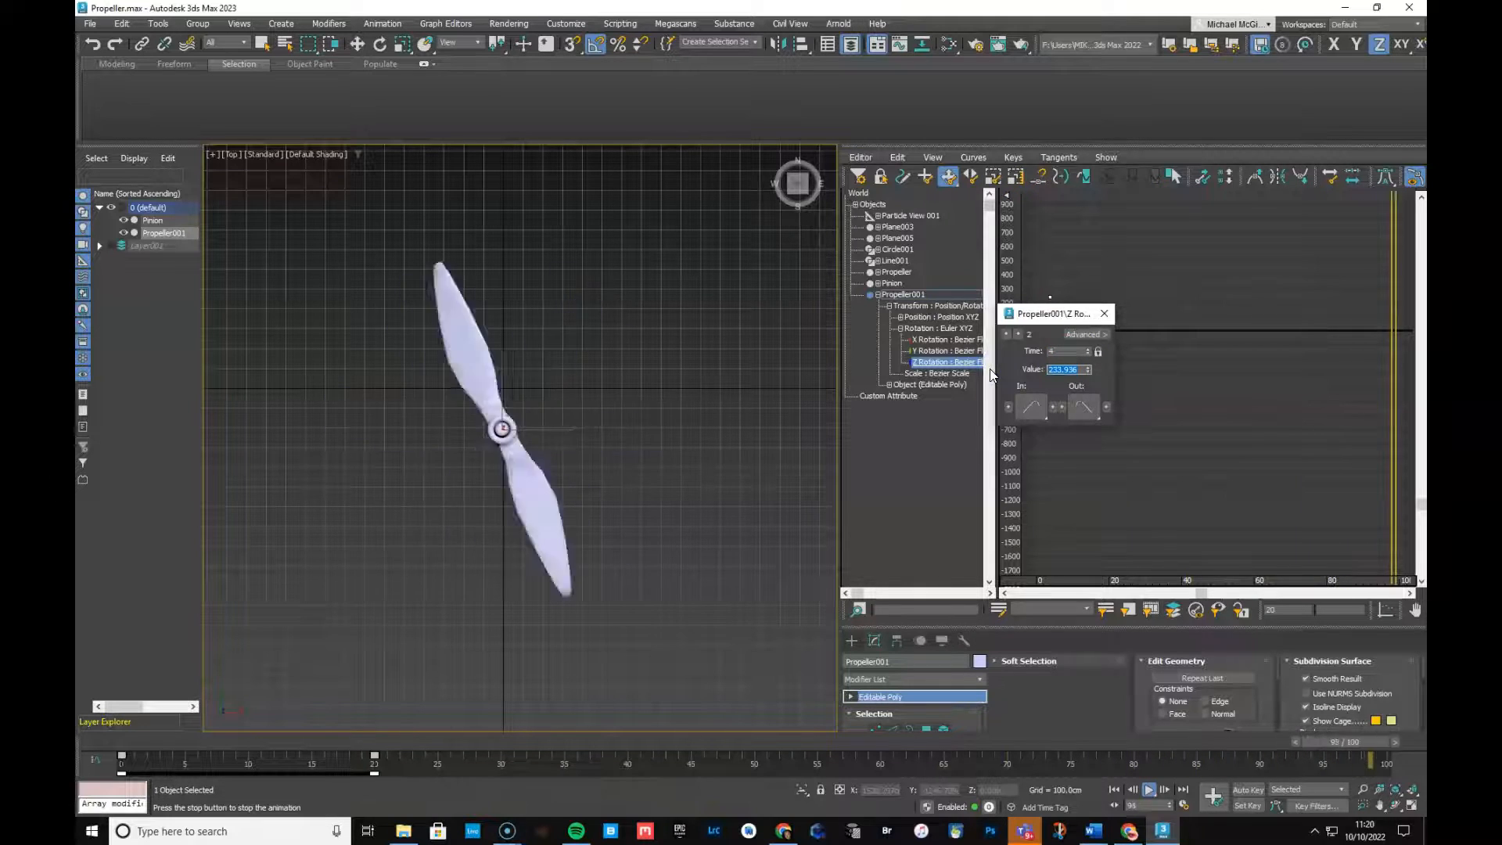
type("00.0")
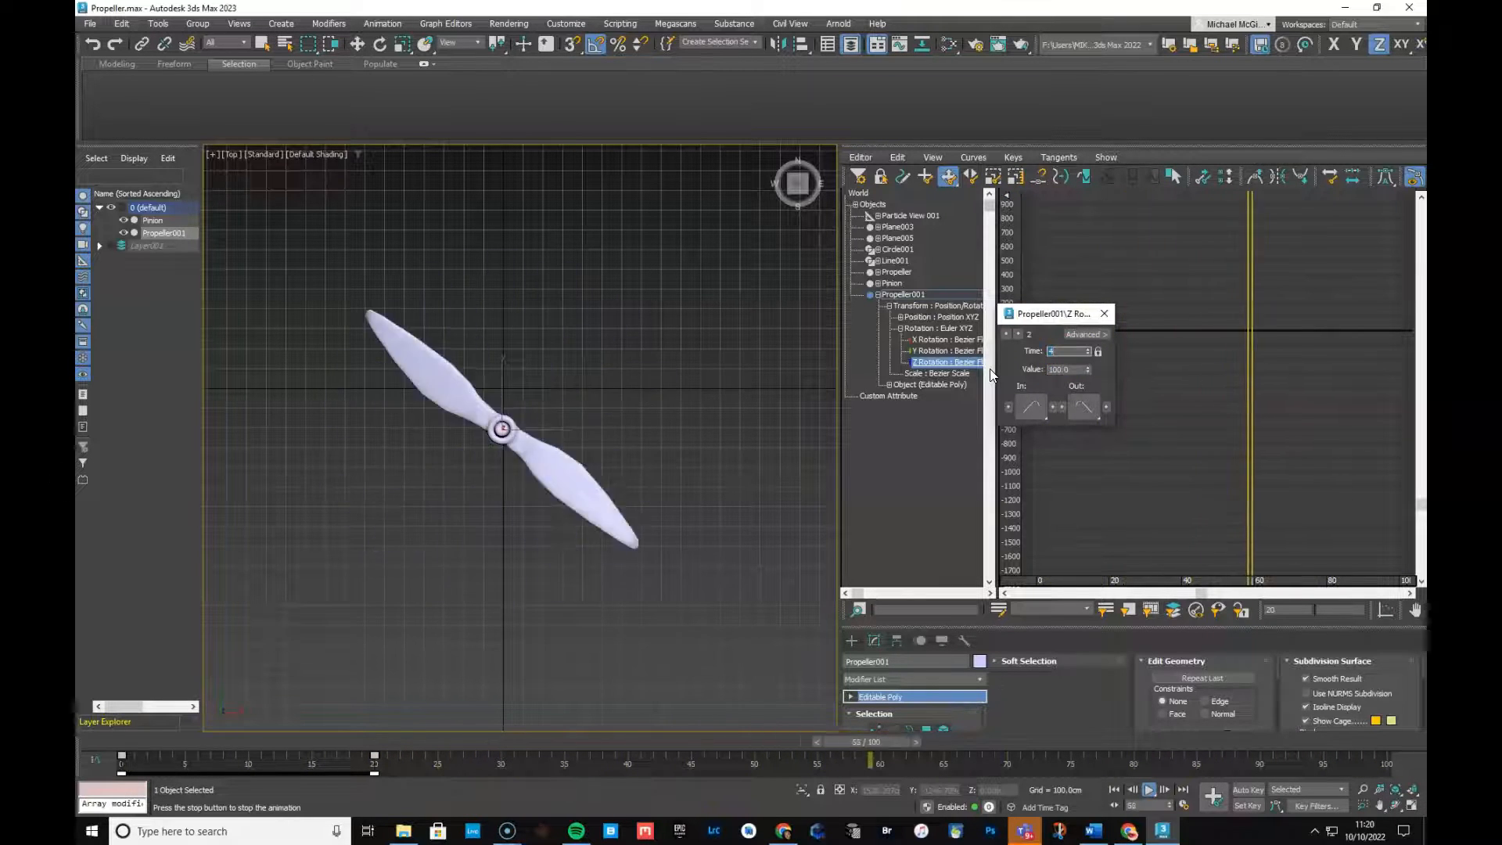
key("Tab")
left_click(1017, 335)
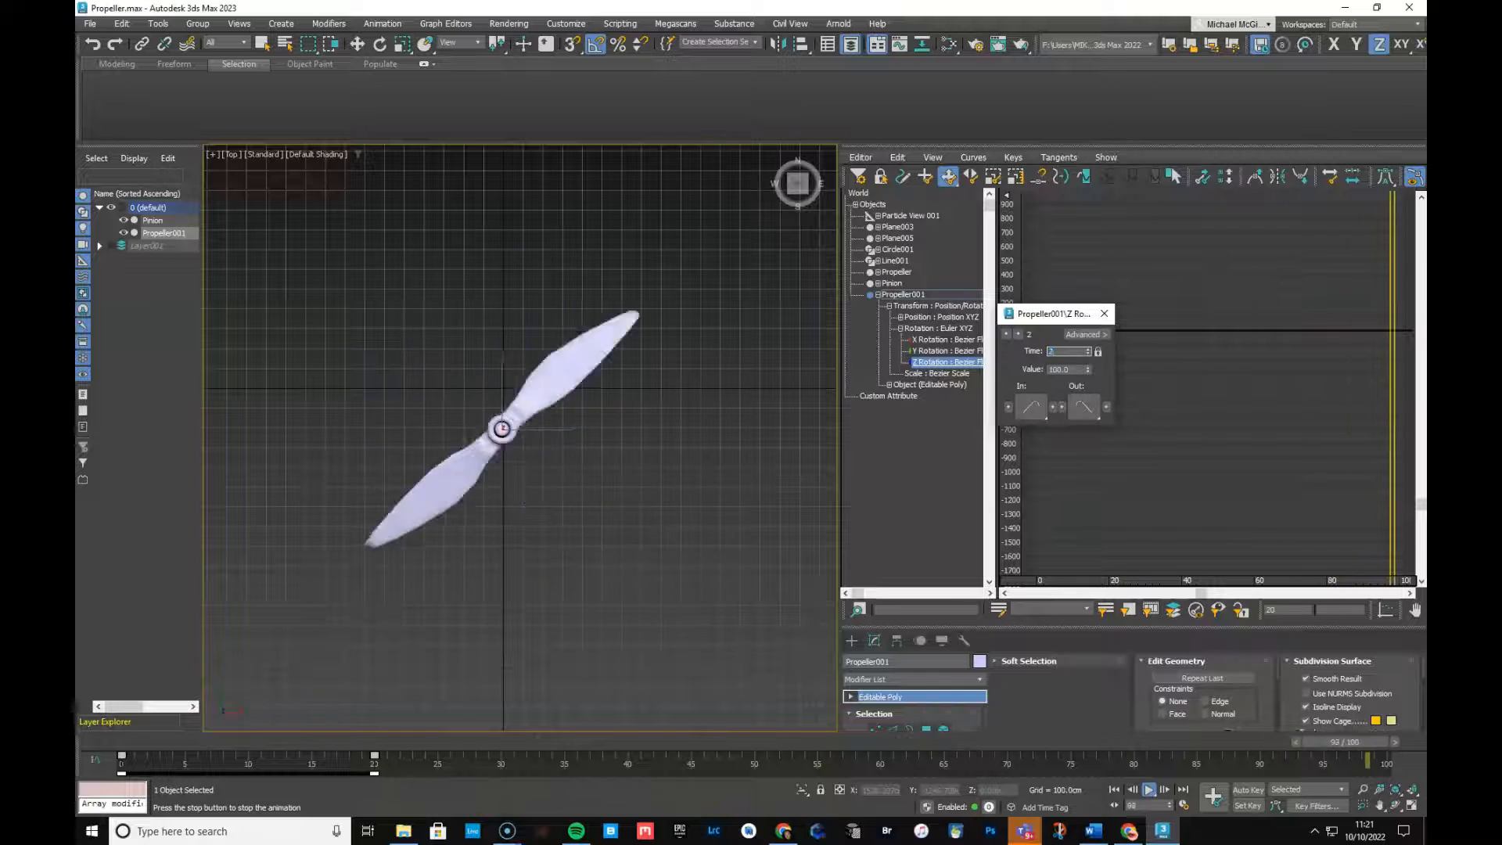
key("Tab")
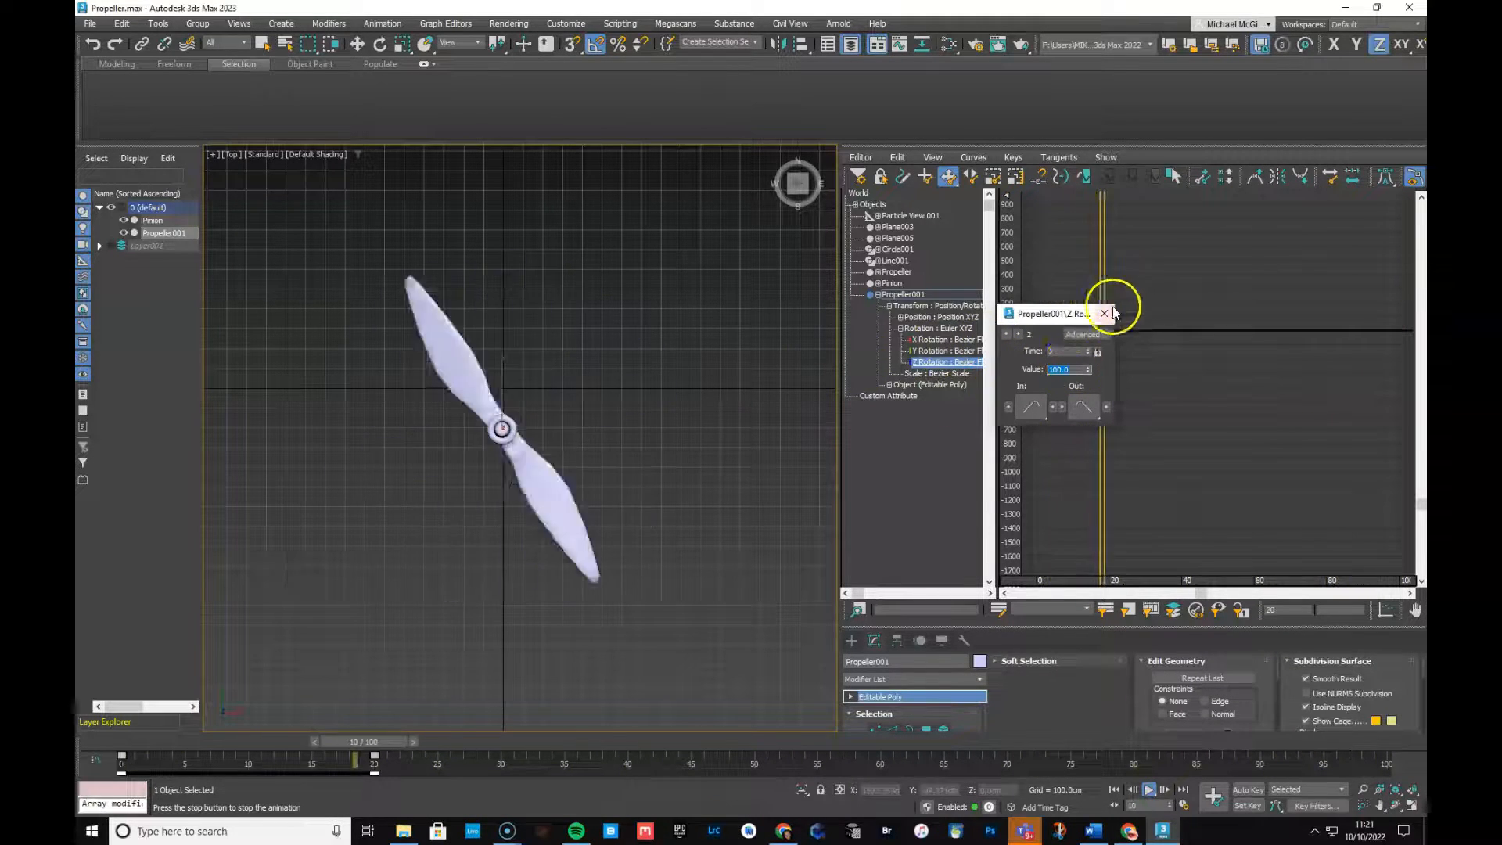
Set the end key's Z Rotation value to 130 and close its key properties.
left_click(1088, 367)
left_click_drag(1088, 367, 1090, 310)
left_click_drag(1075, 369, 1023, 367)
type("130")
key("Tab")
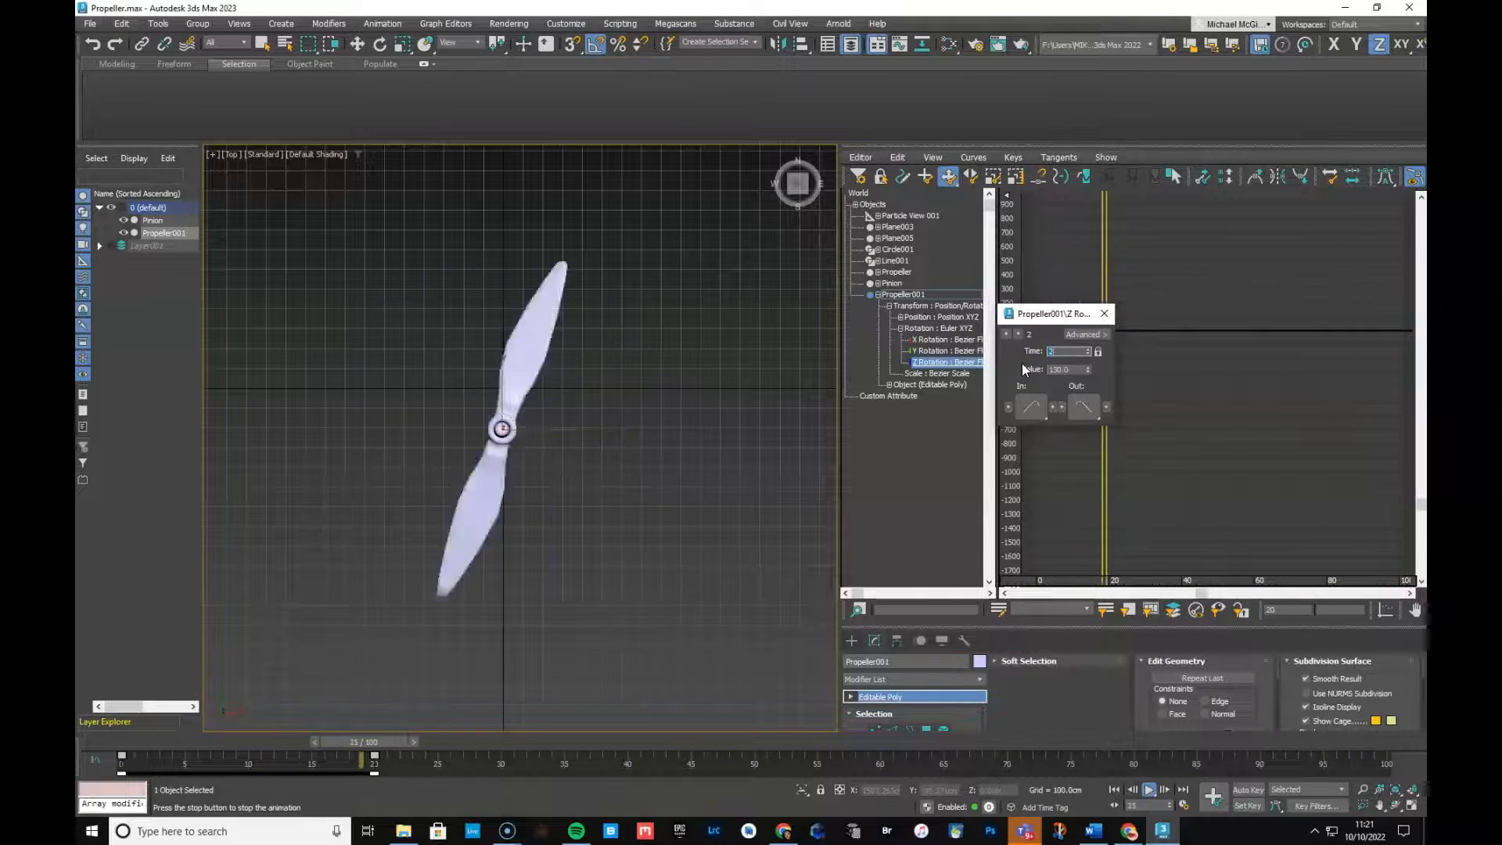
left_click(1010, 363)
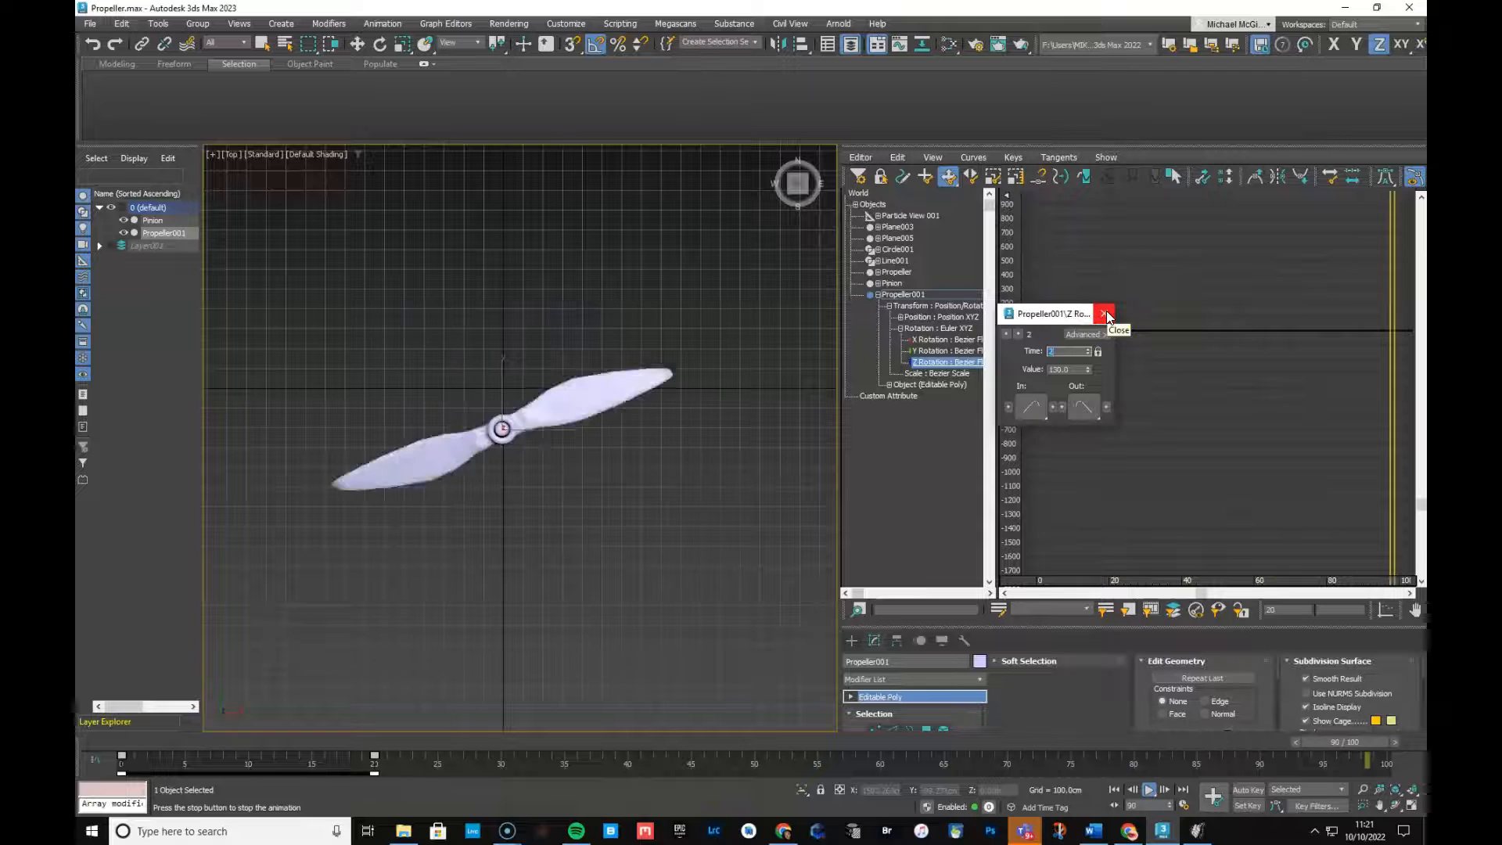
left_click(1106, 313)
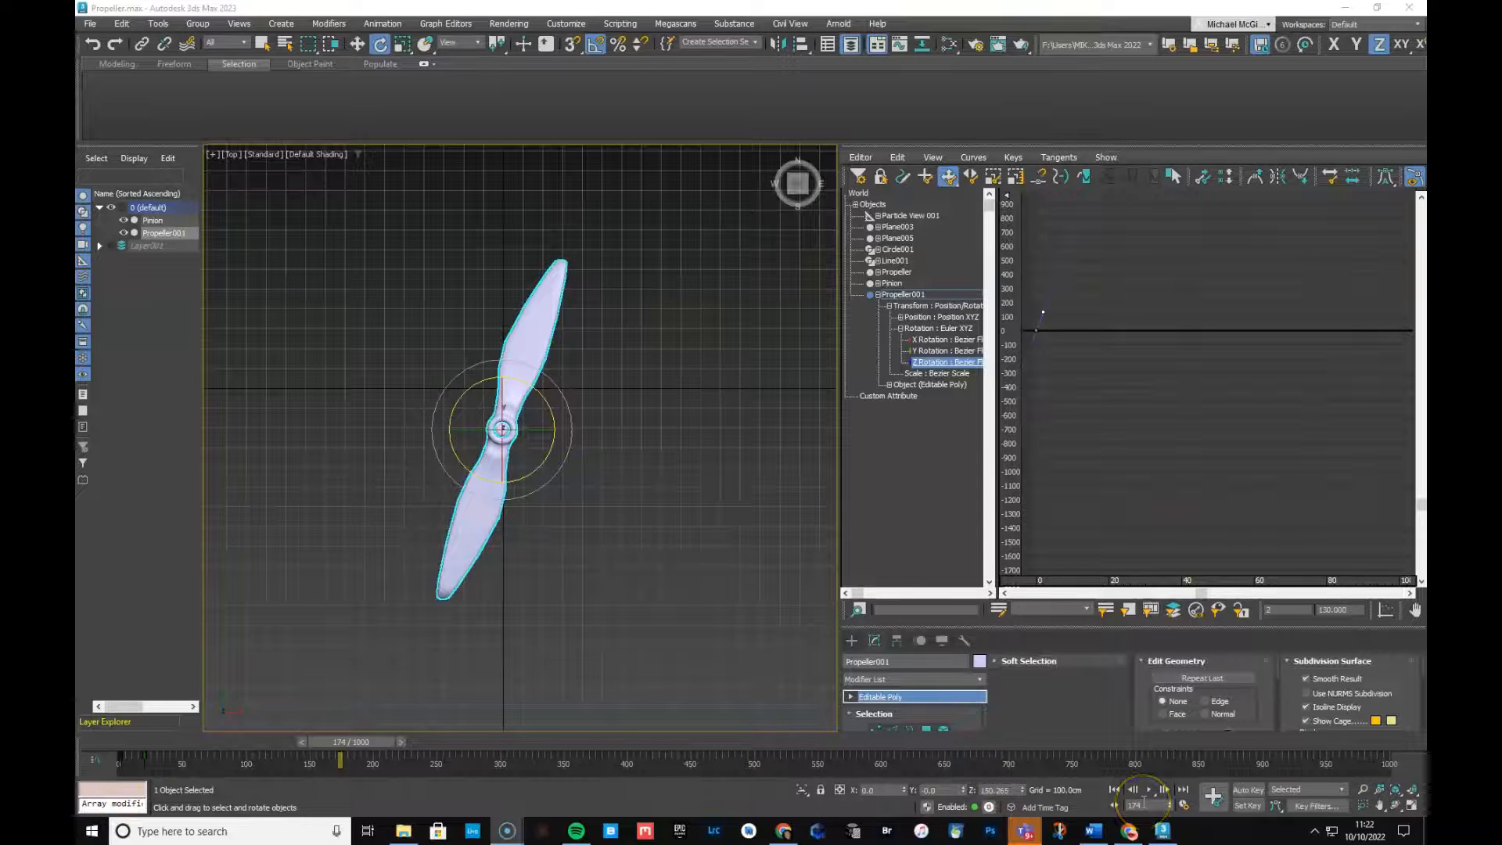
Deselect the propeller and set the animation's end time to 2000 frames in the time configuration.
left_click(697, 626)
key("/")
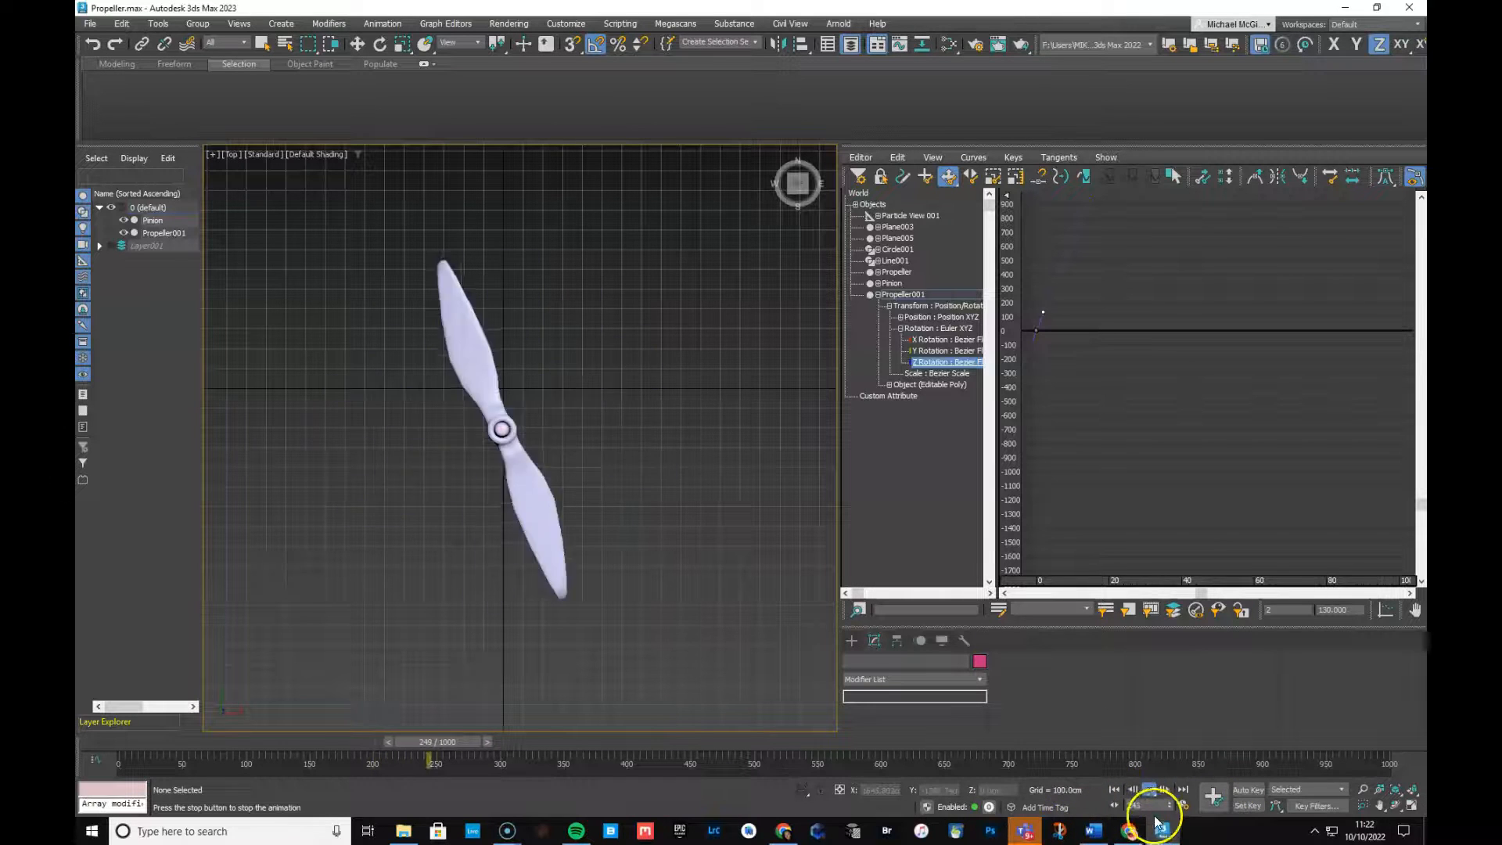
left_click(1183, 806)
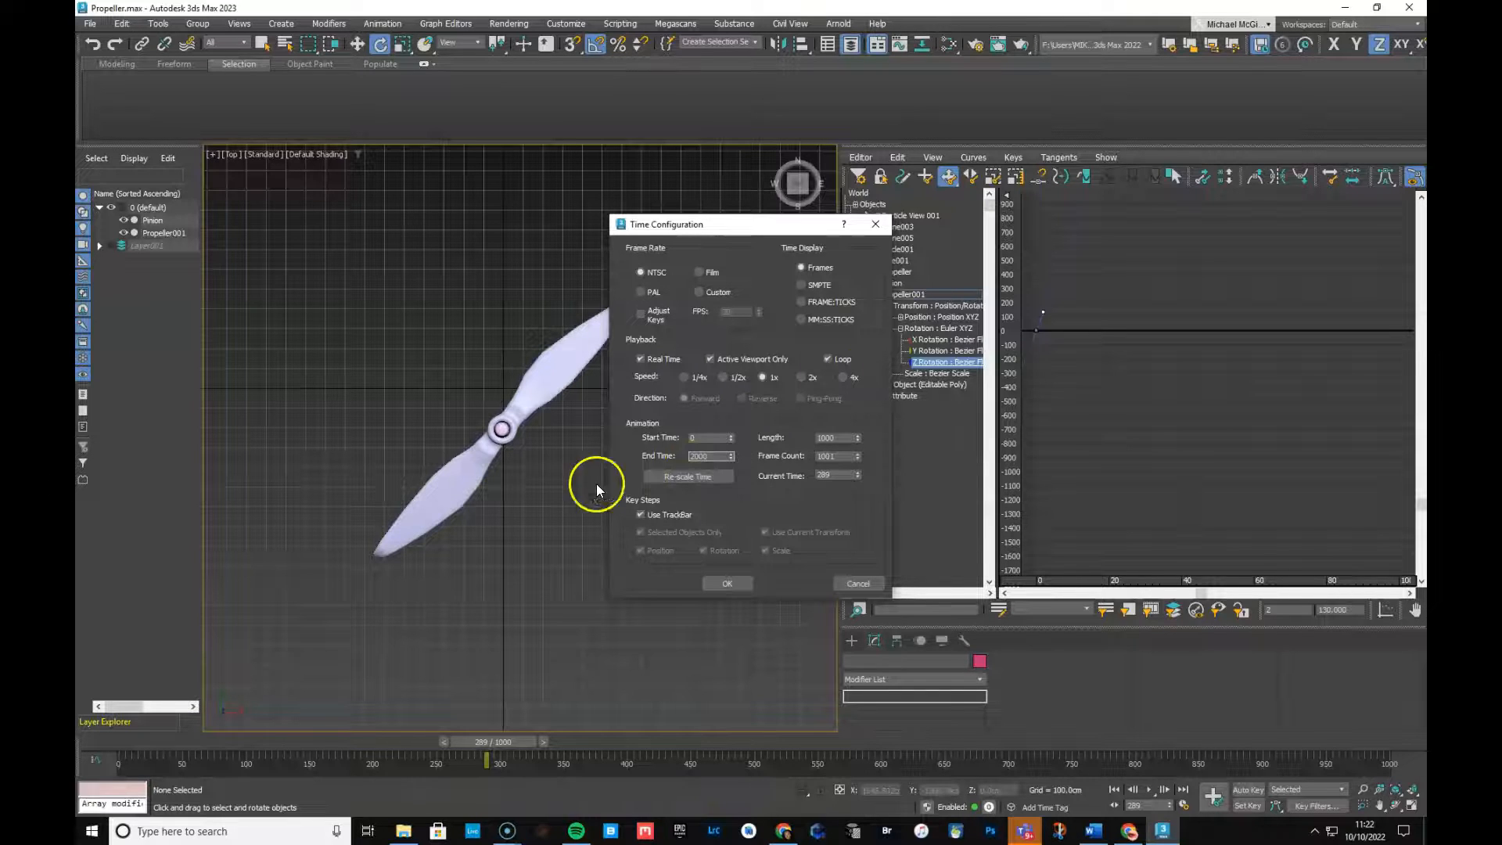
left_click(715, 584)
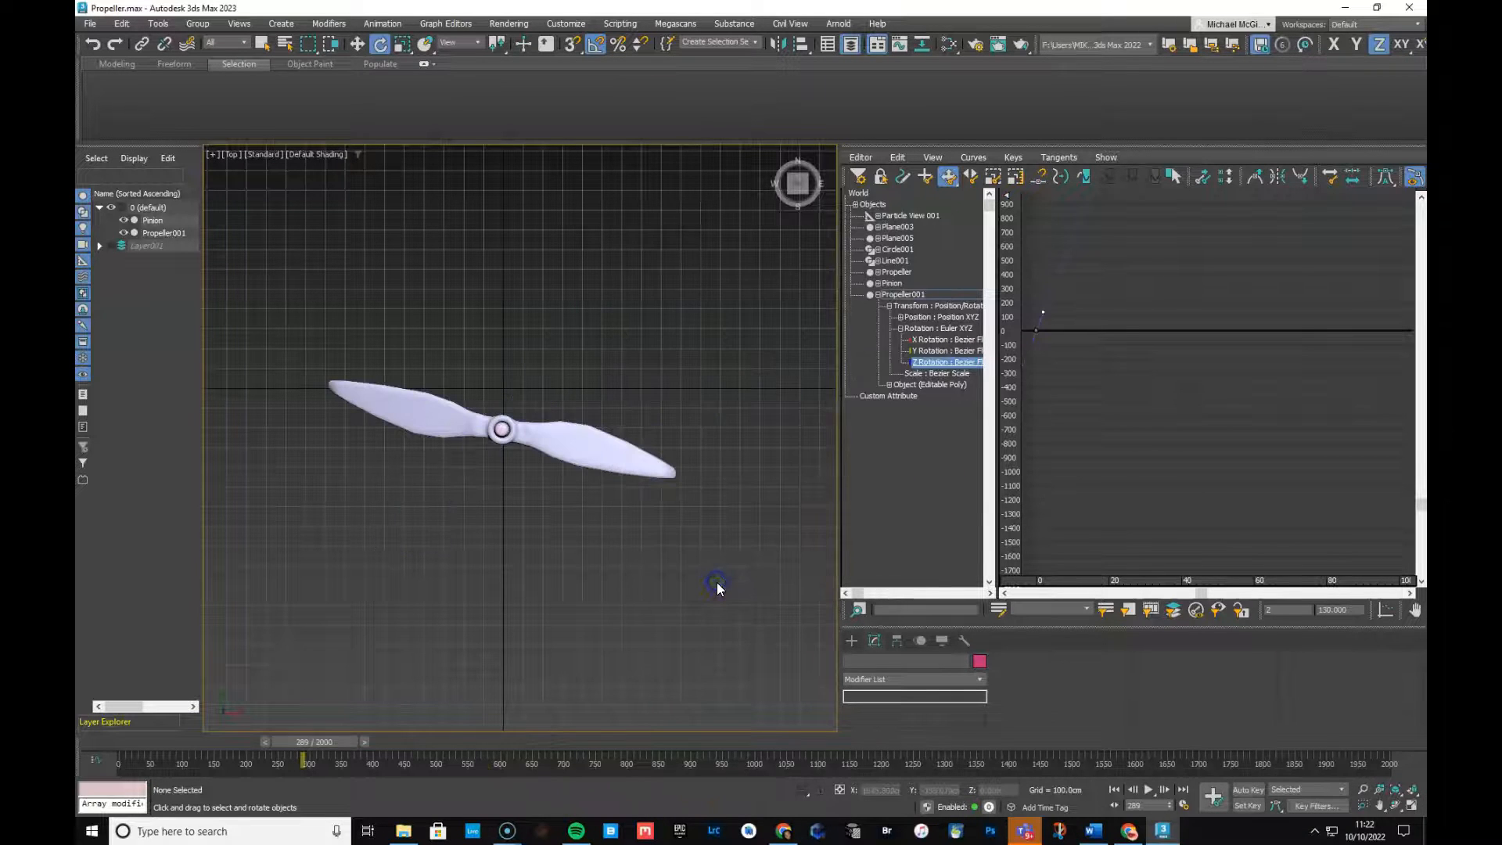
Play the extended animation to check the propeller's spin against its Z Rotation keys, and stop playback.
left_click(1149, 791)
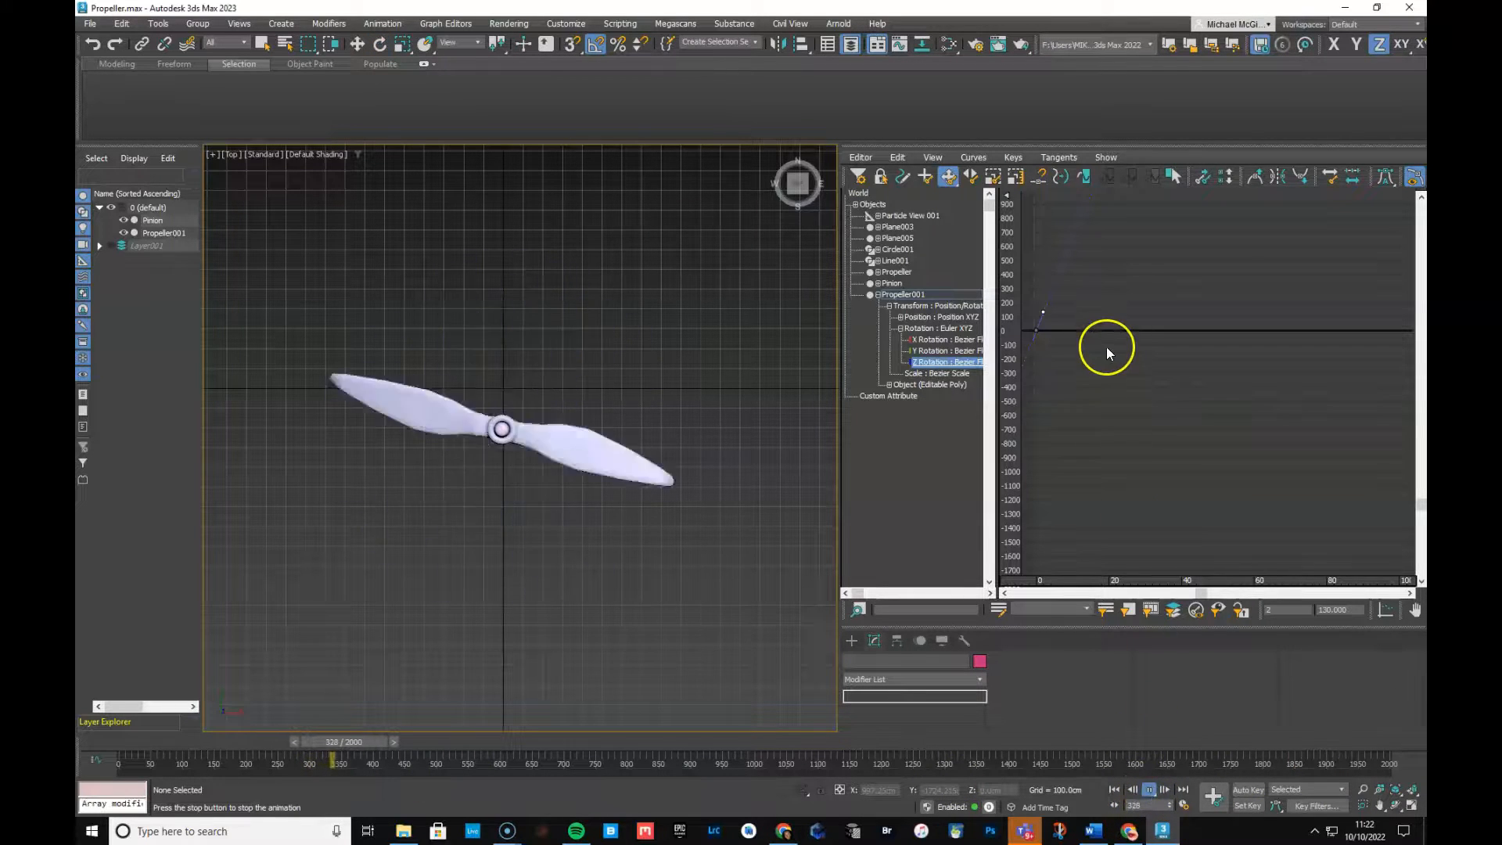
left_click_drag(1051, 276, 1060, 295)
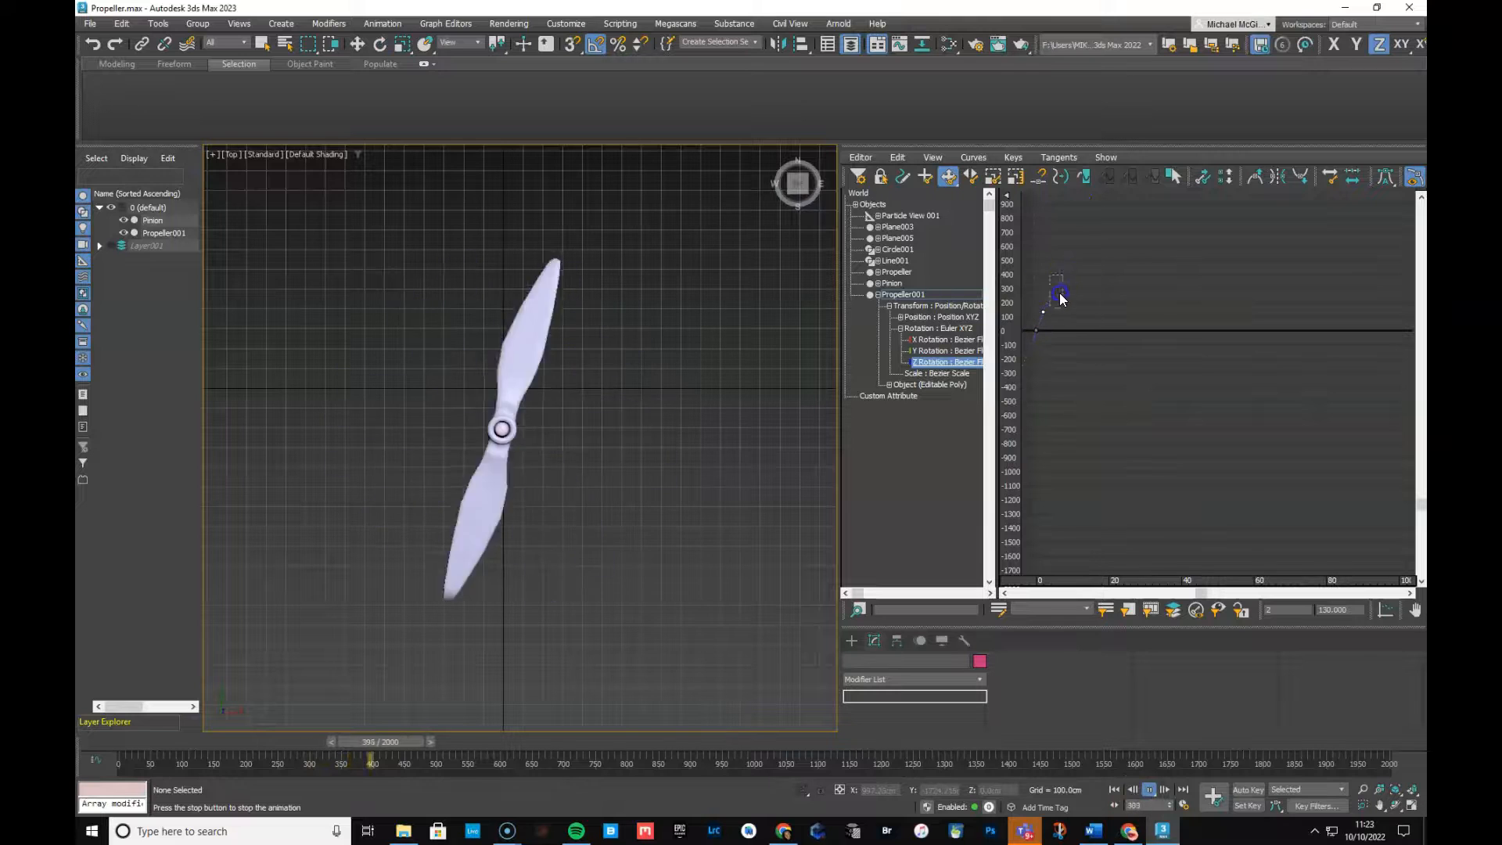
left_click(1044, 315)
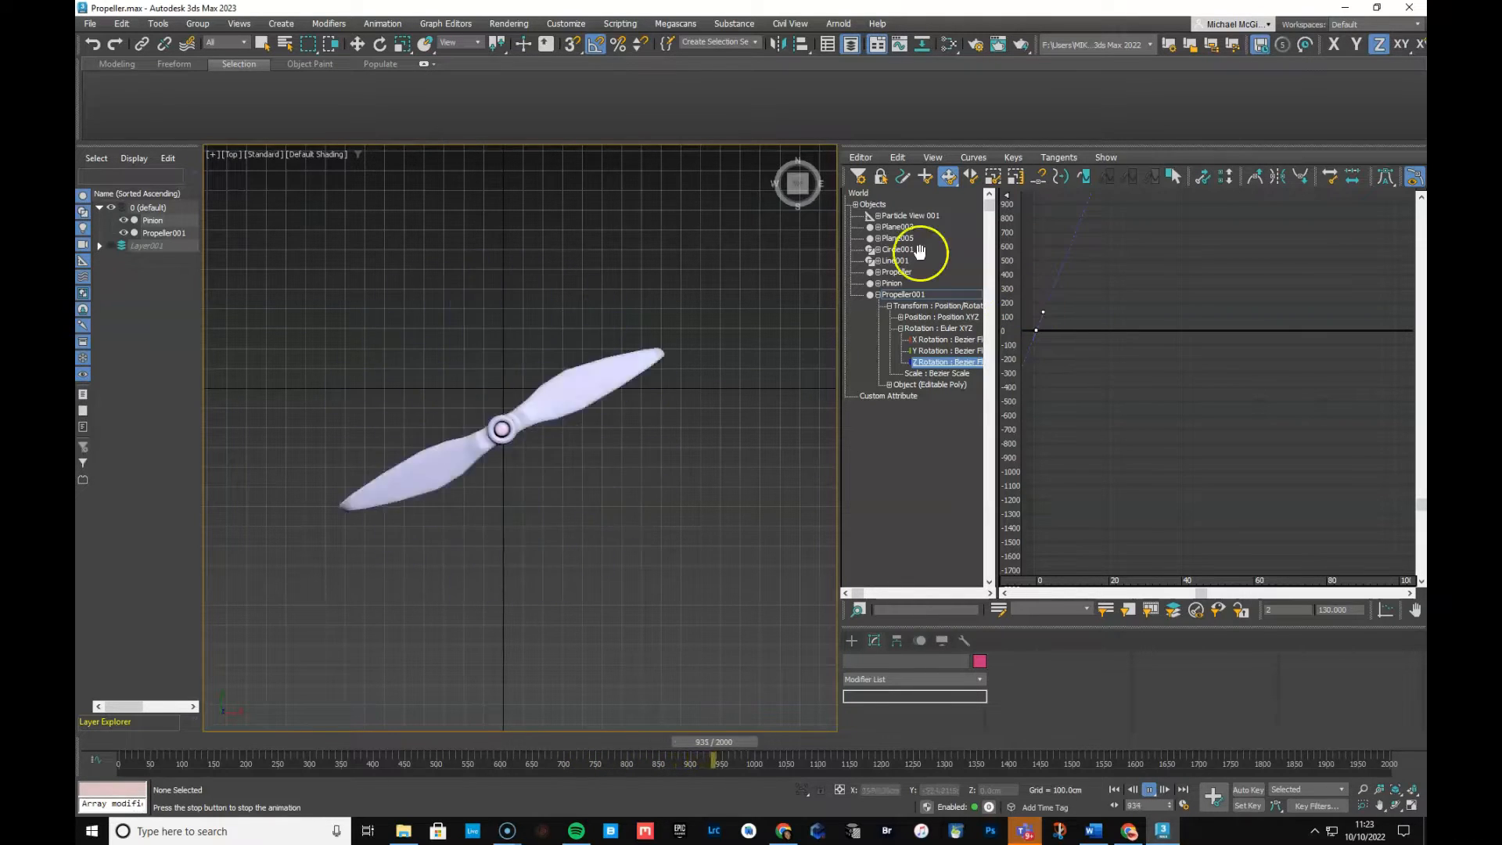
left_click(1150, 792)
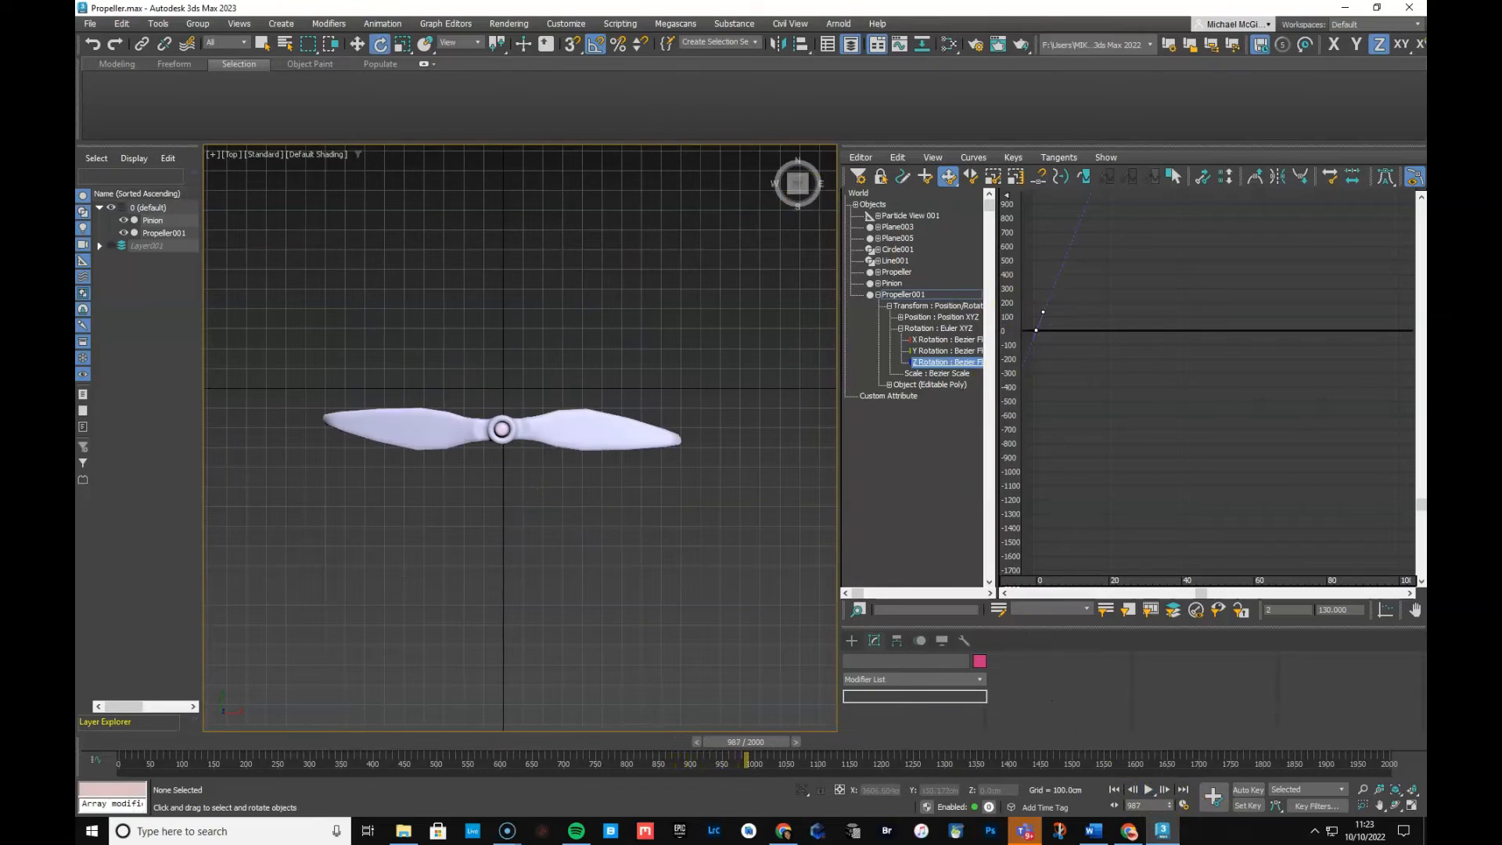